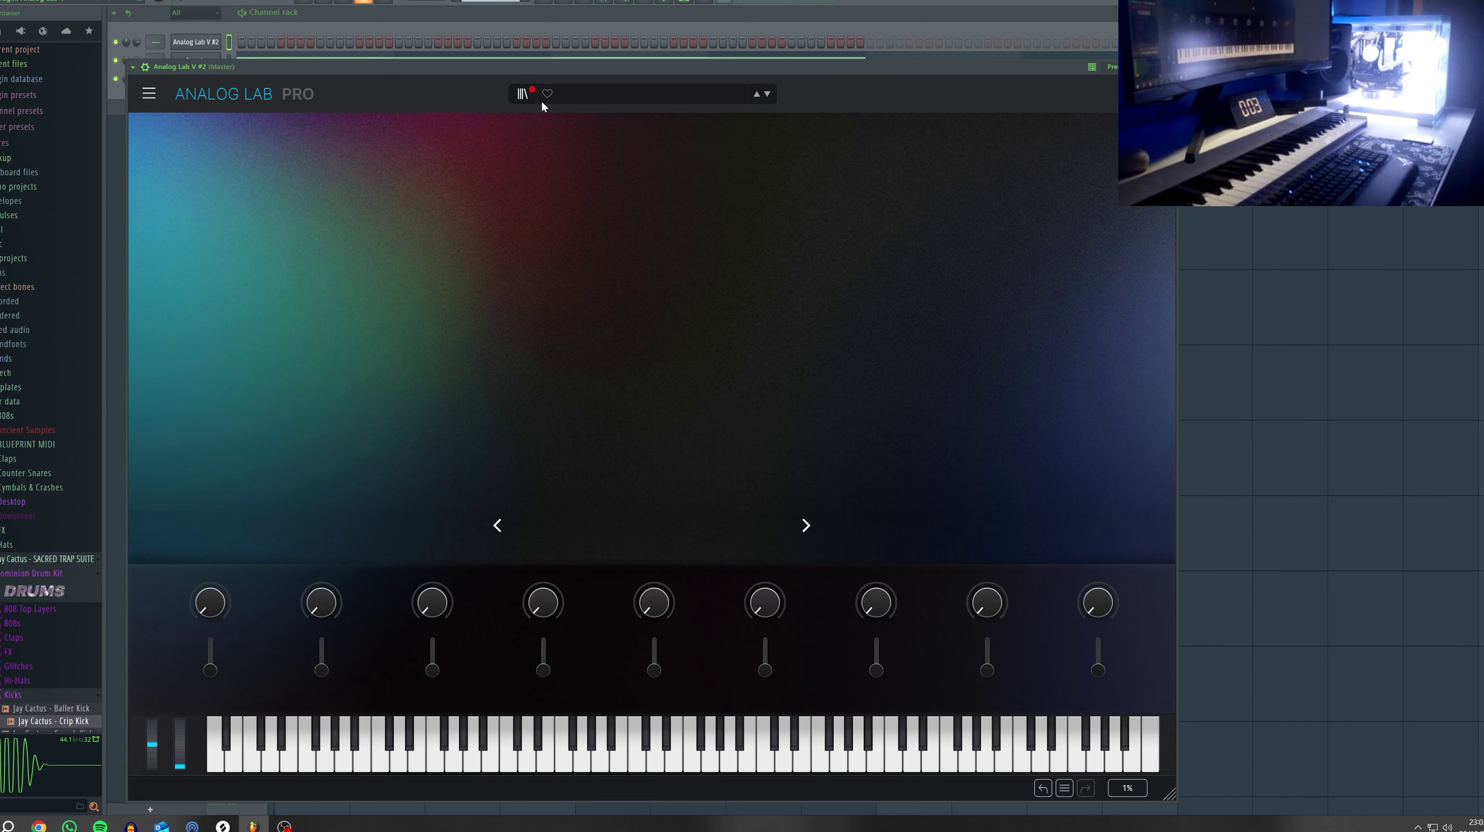
Filter the Analog Lab presets to piano sounds and load the Black Forest preset
click(523, 94)
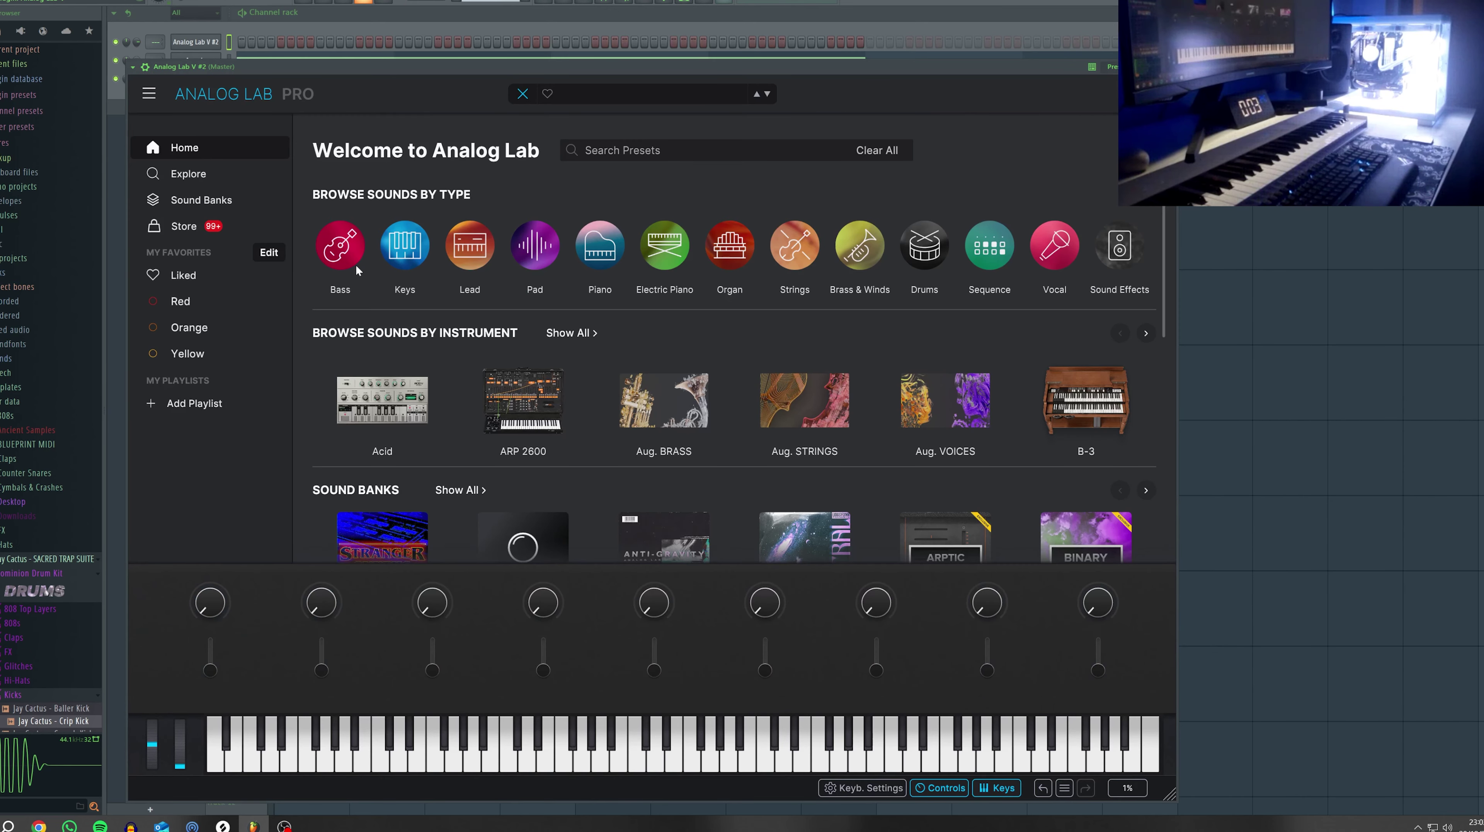
click(600, 246)
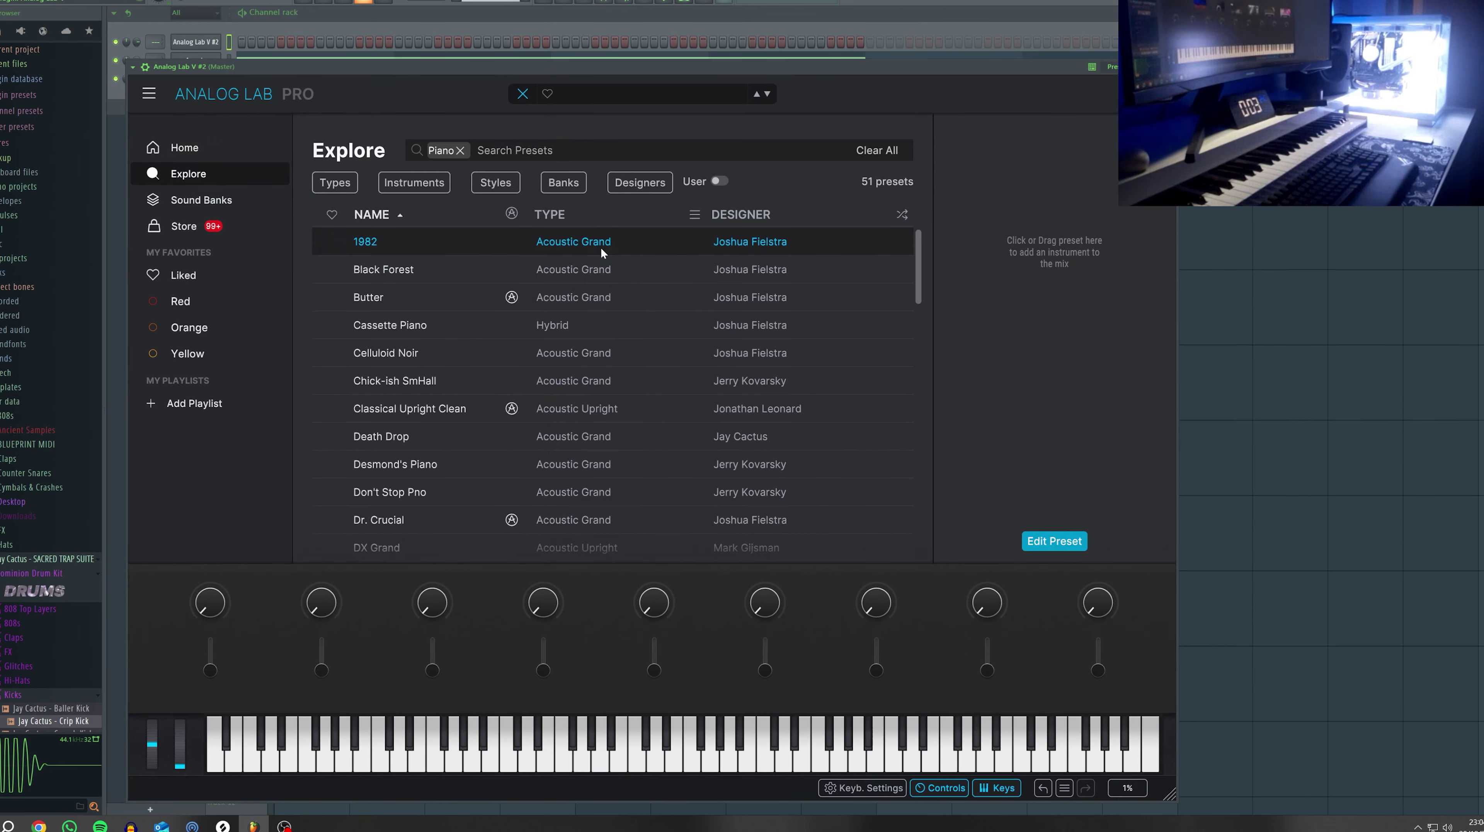
click(411, 275)
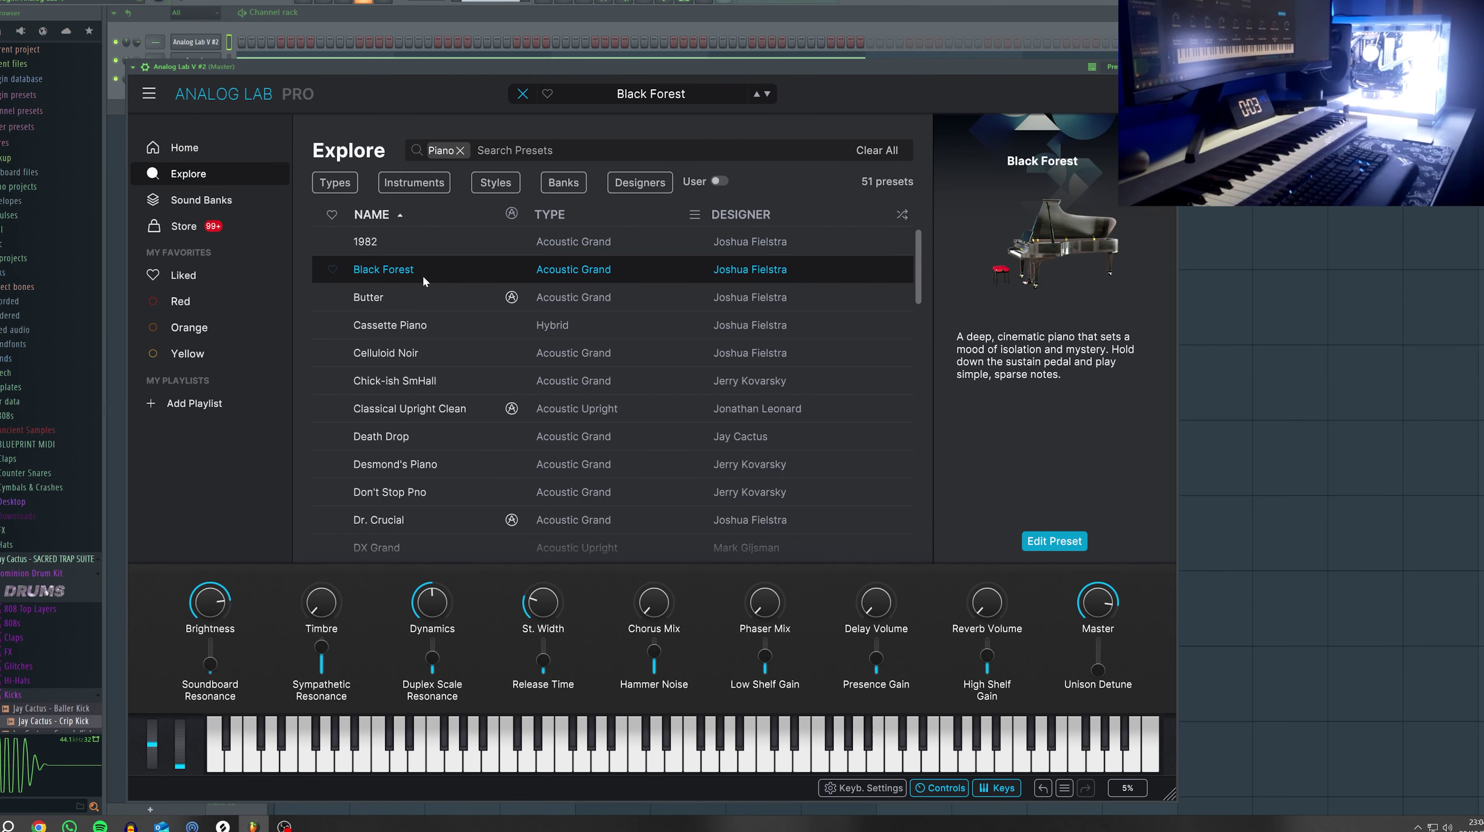
In the Analog Lab V #2 piano roll, draw two consecutive two-bar notes on one pitch, filling the four bars
click(276, 20)
right_click(209, 44)
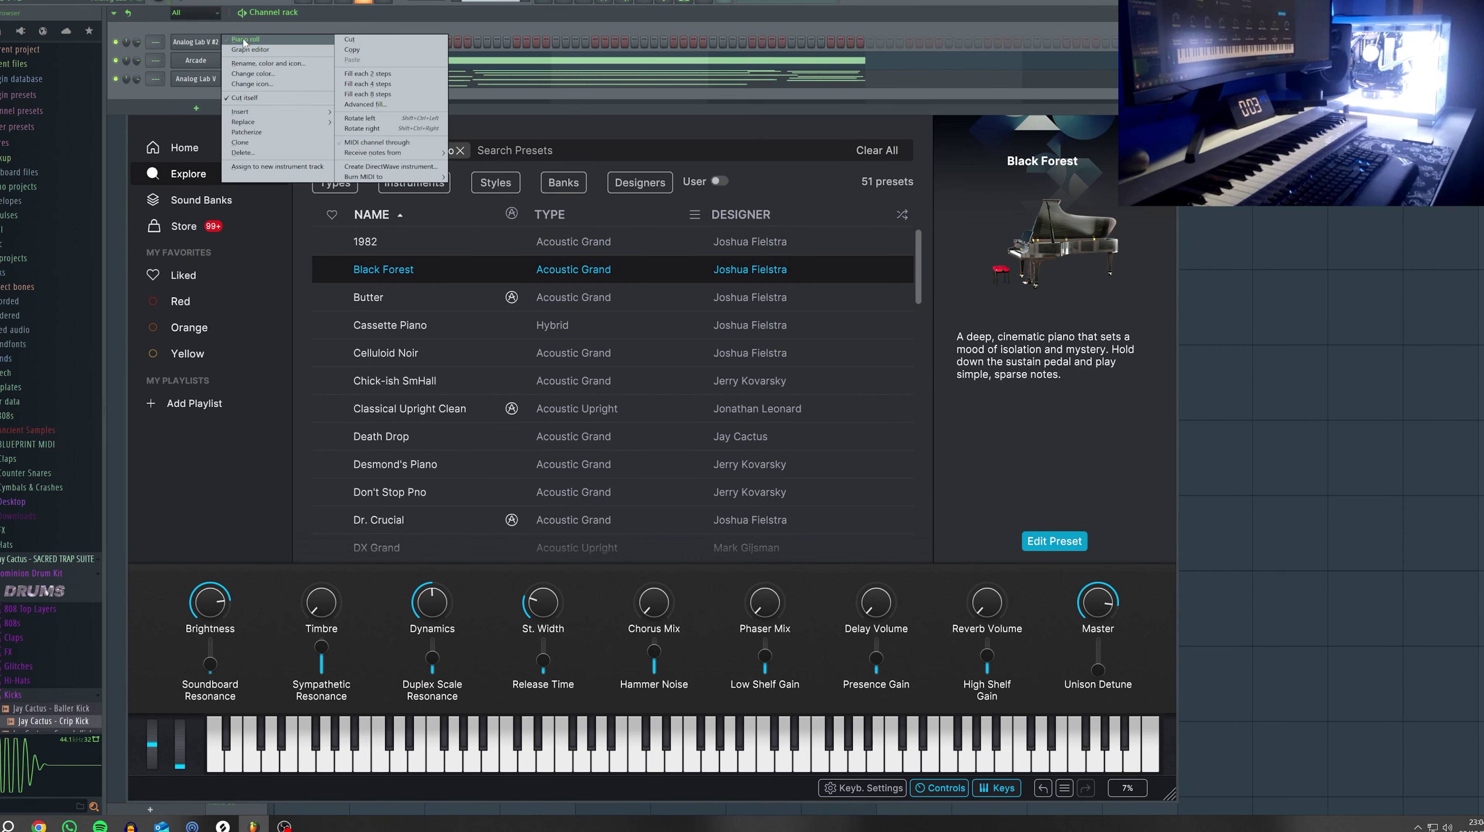
click(247, 45)
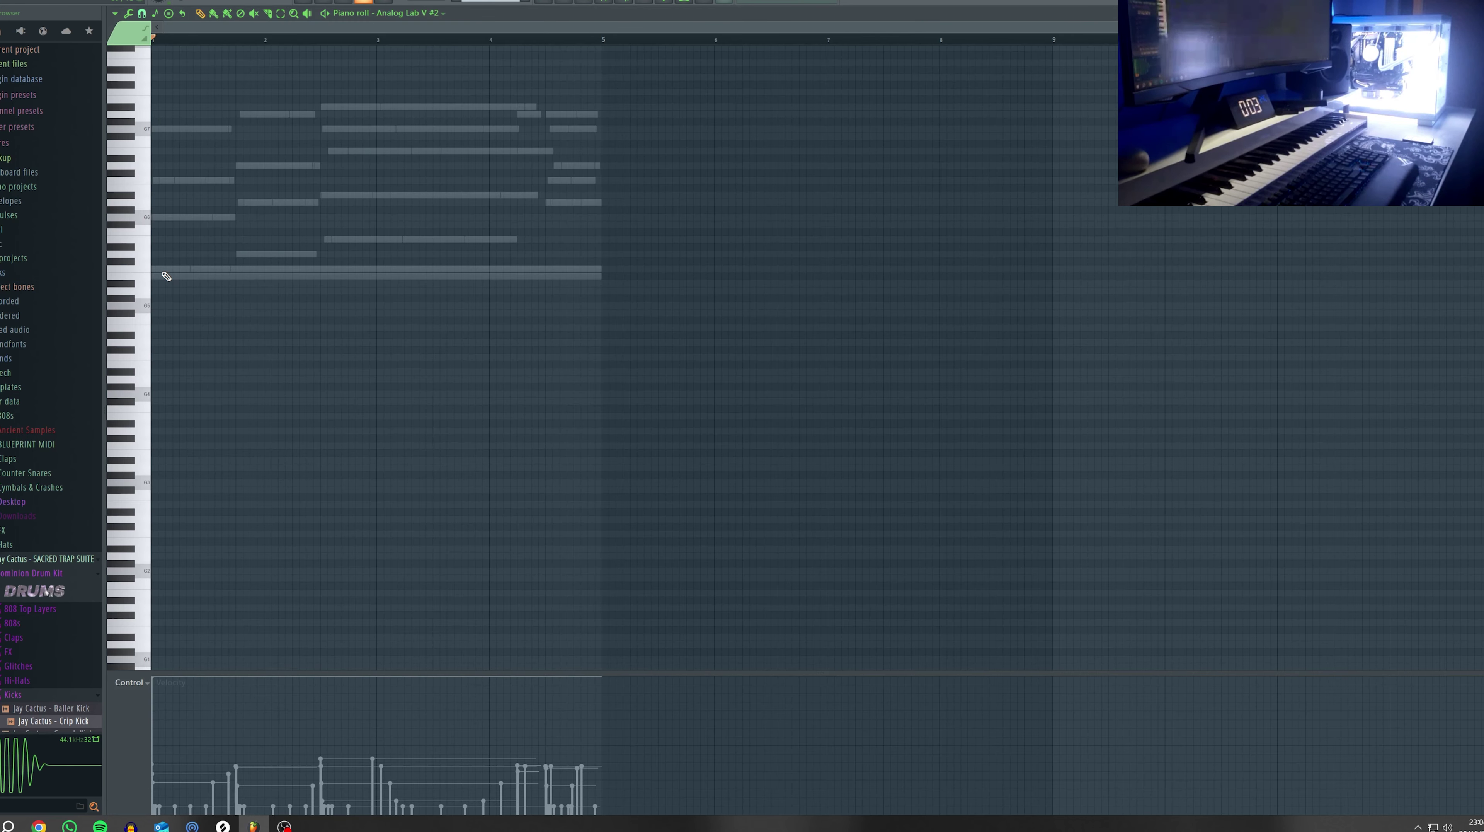
click(158, 217)
drag(601, 214, 376, 192)
click(382, 218)
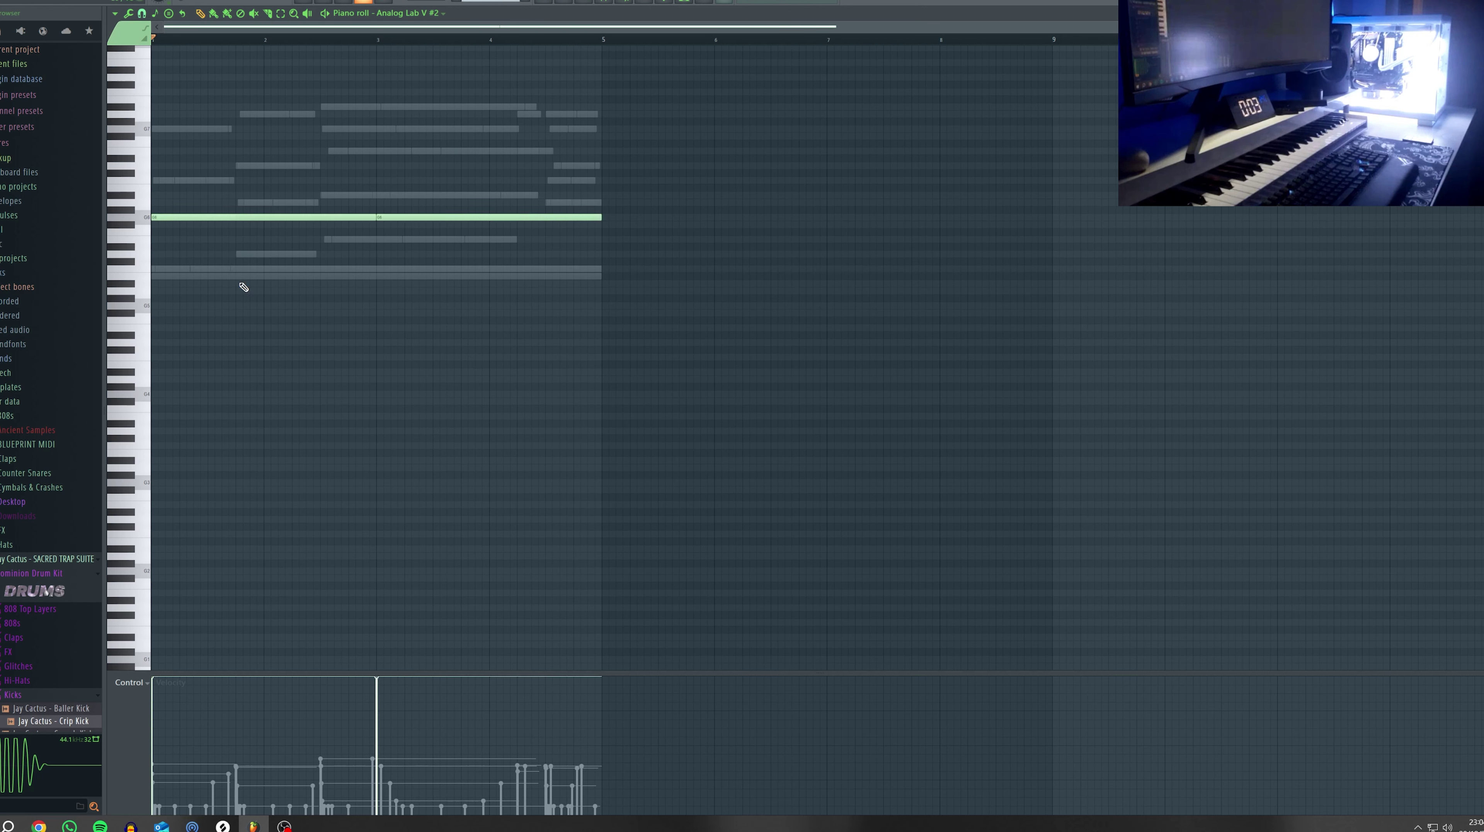
Repeat the pair of two-bar notes in each of the four octaves below, filling all four bars
click(159, 309)
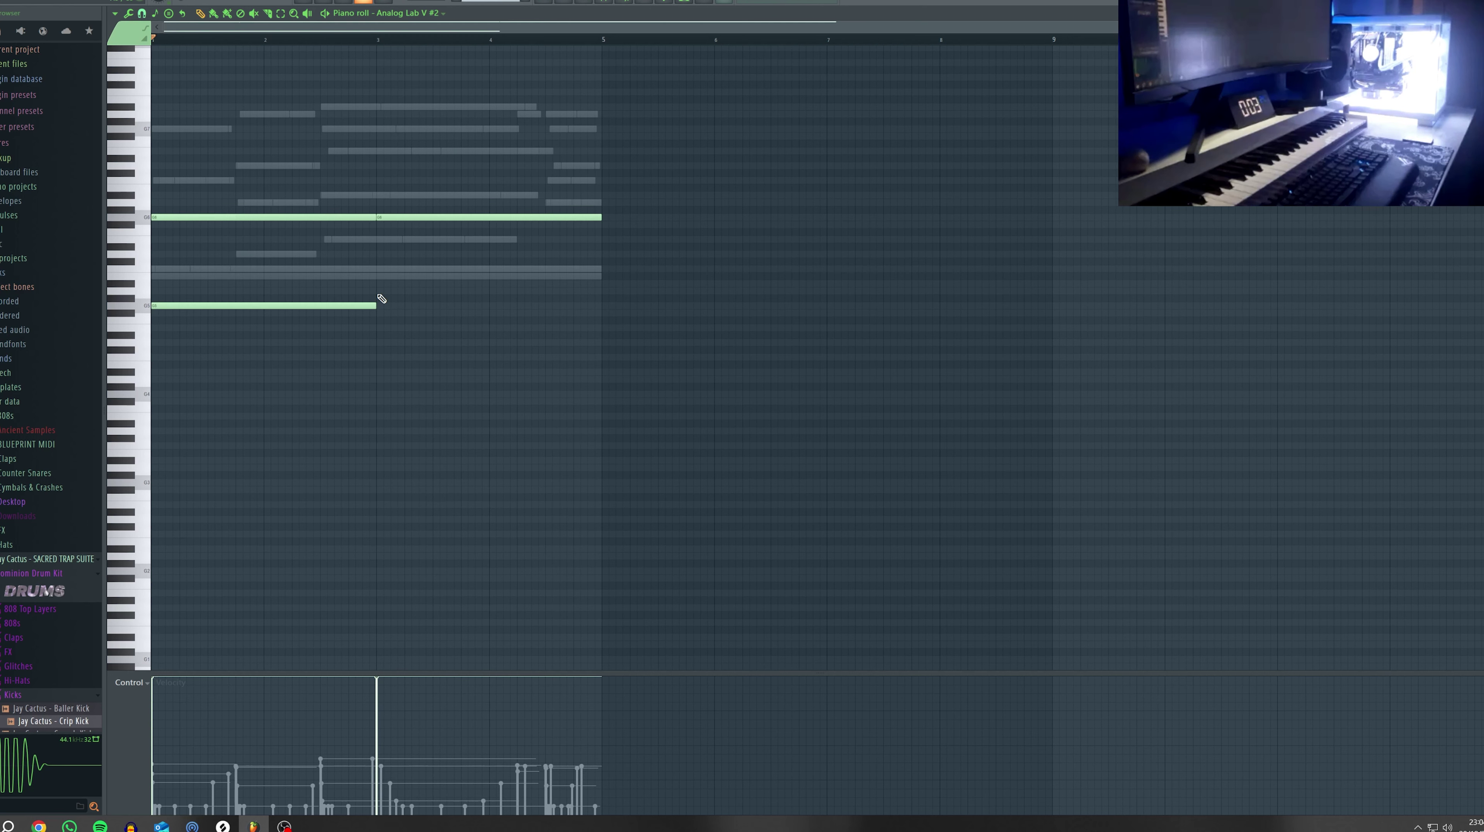
click(379, 305)
click(153, 393)
click(384, 395)
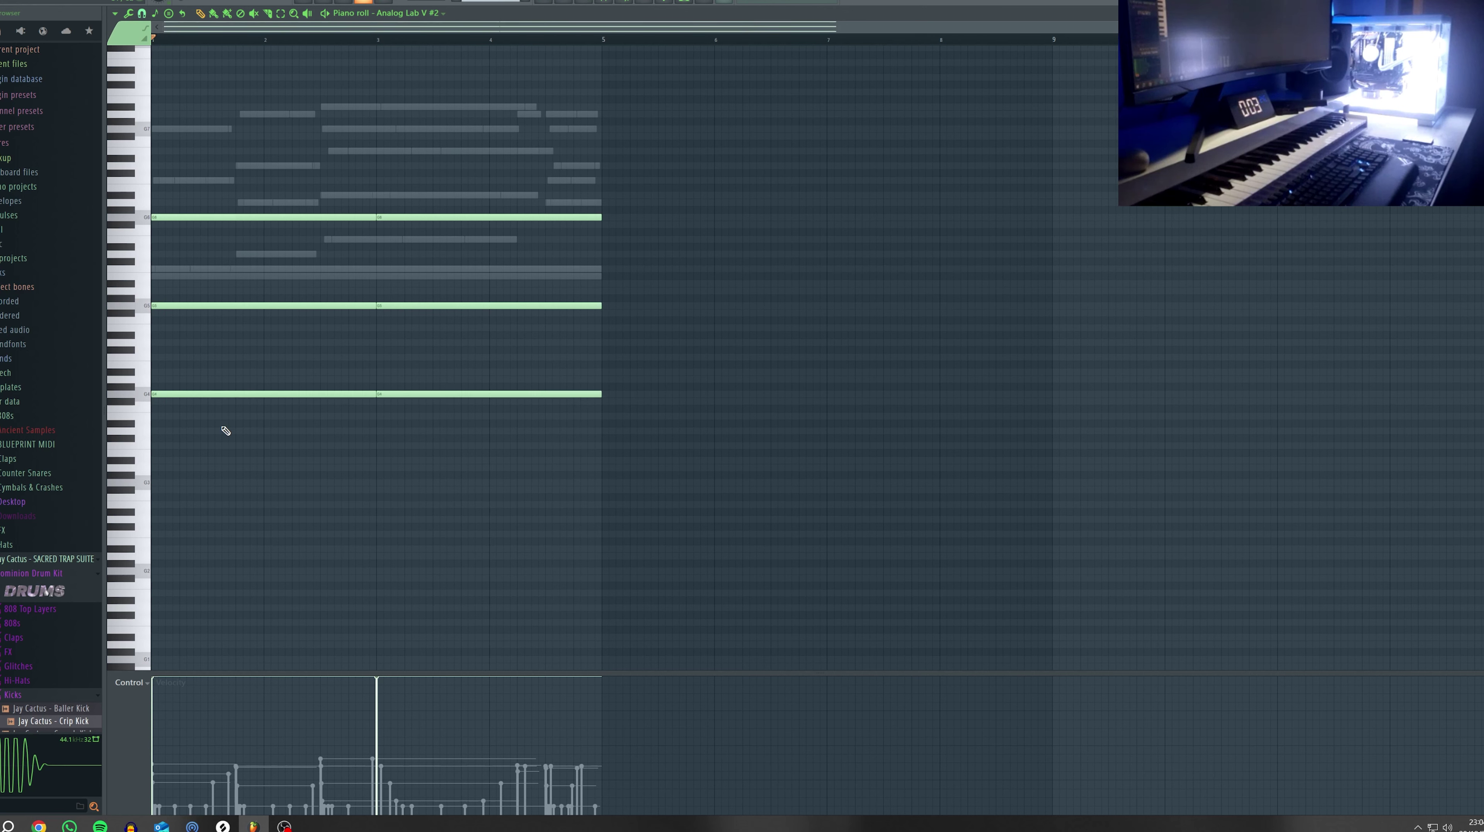
click(160, 482)
click(381, 482)
click(162, 572)
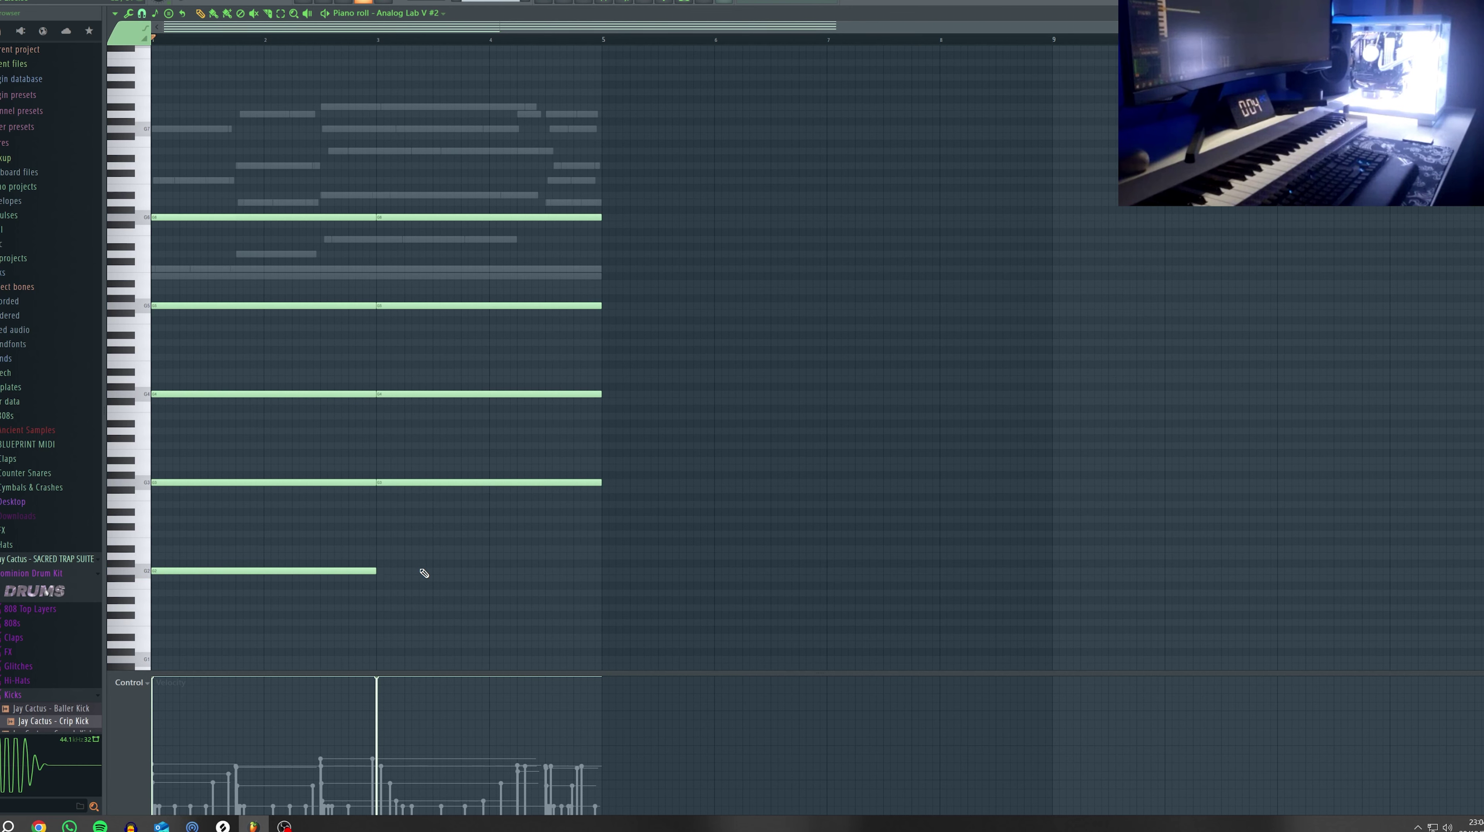
click(383, 571)
Clone the Analog Lab V #2 channel to make a second Black Forest piano layer
key(F5)
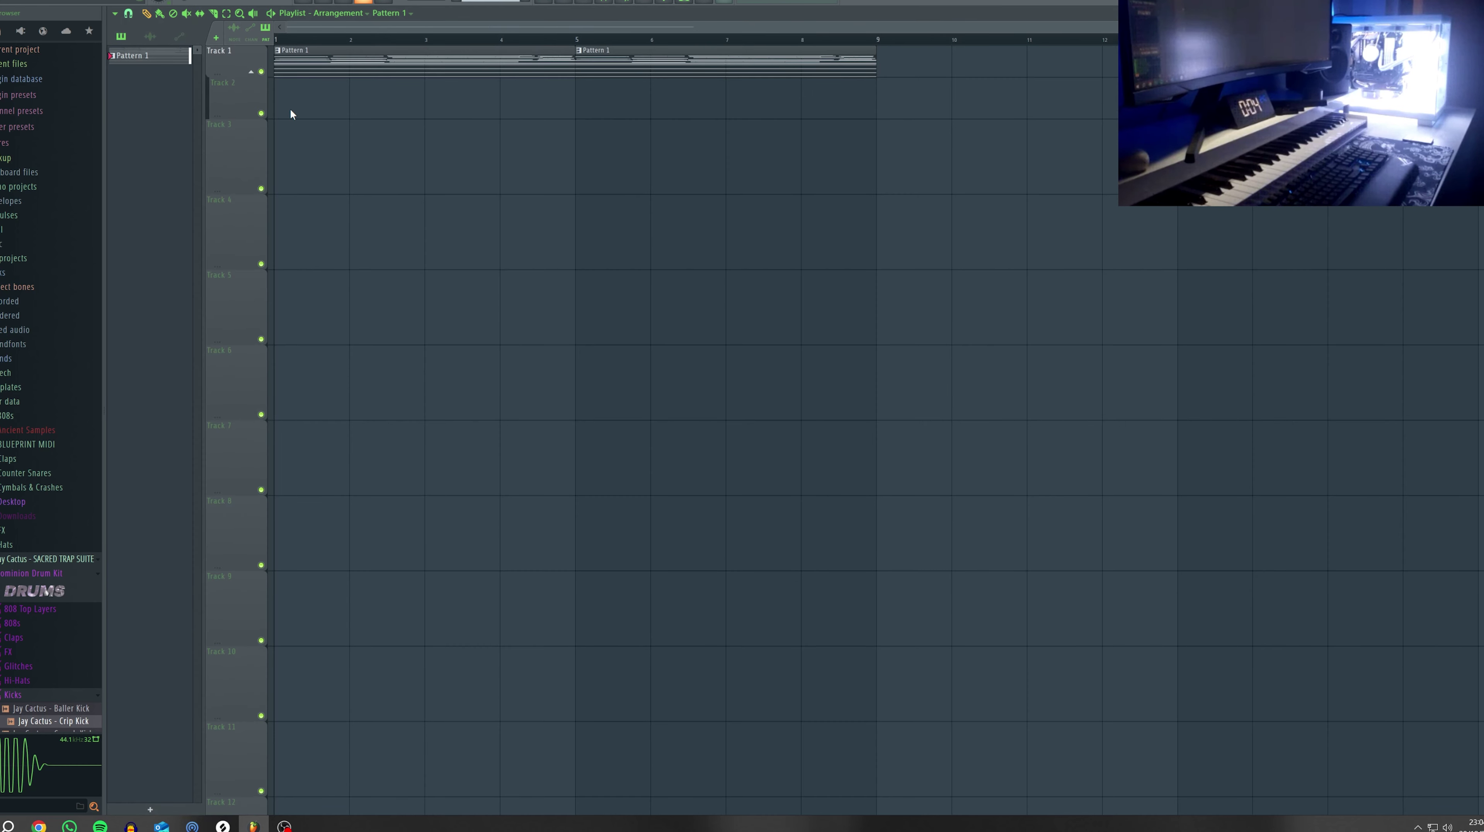
key(F6)
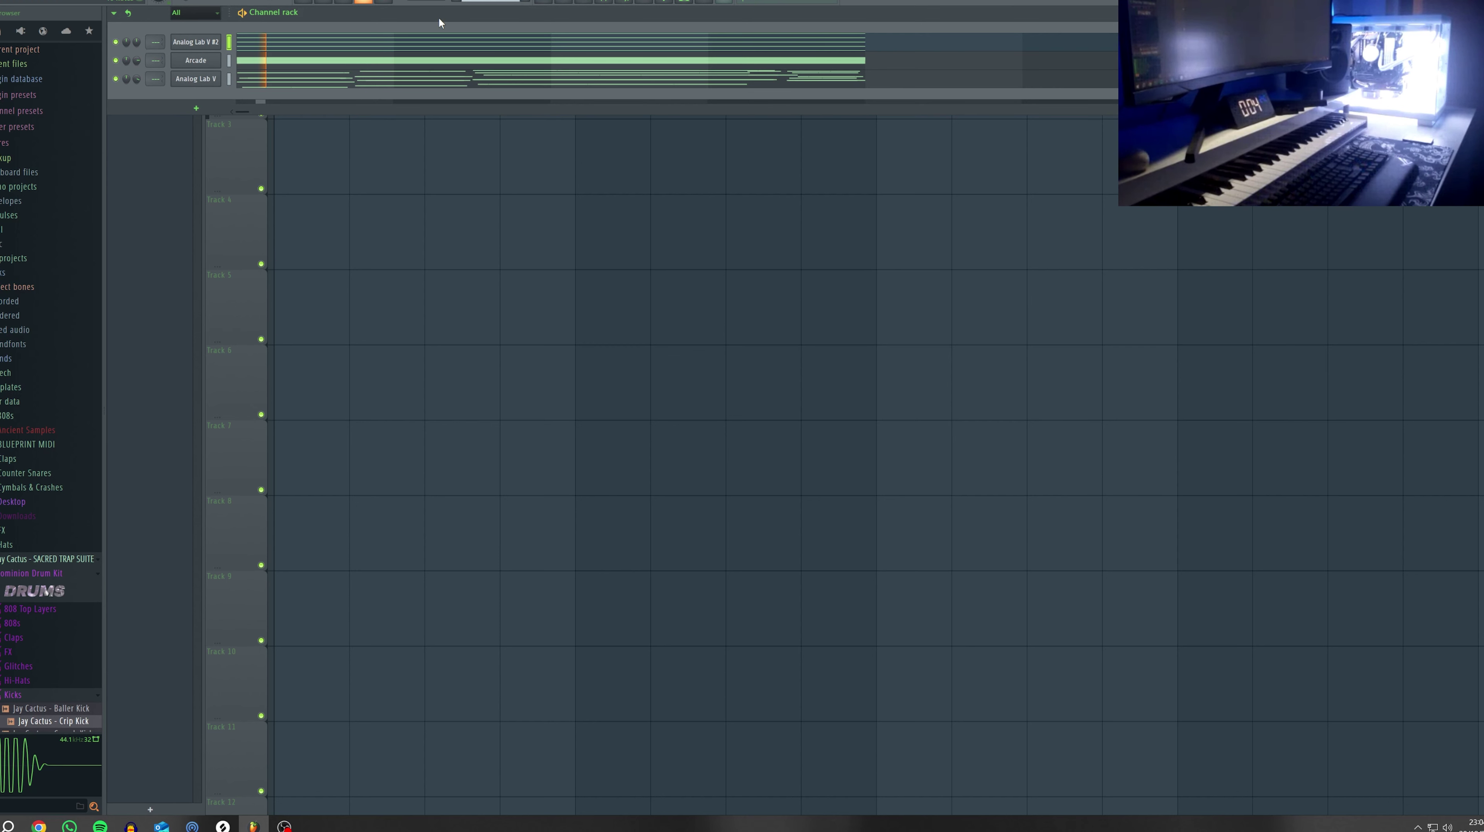
key(F6)
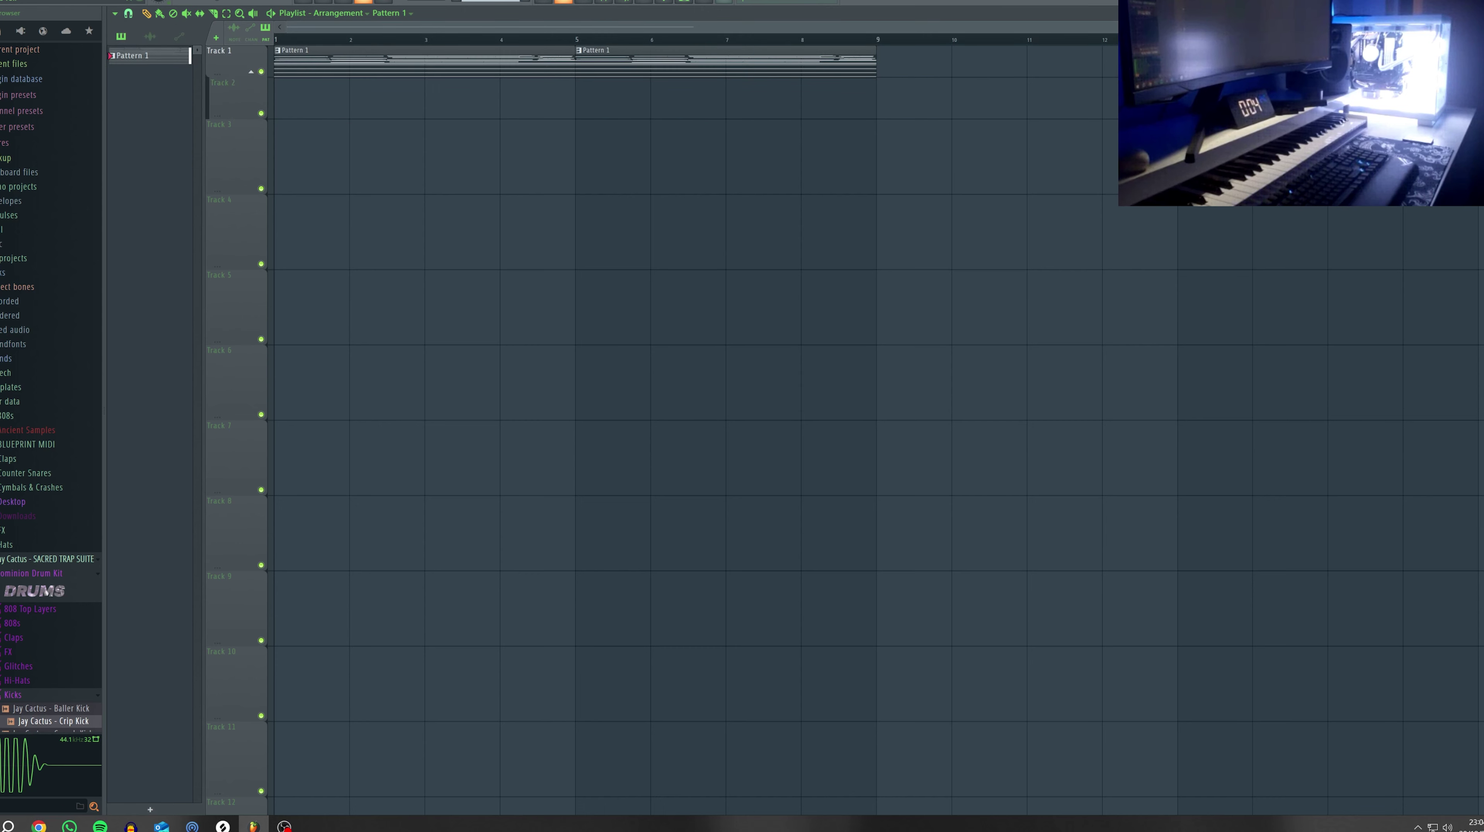
key(F6)
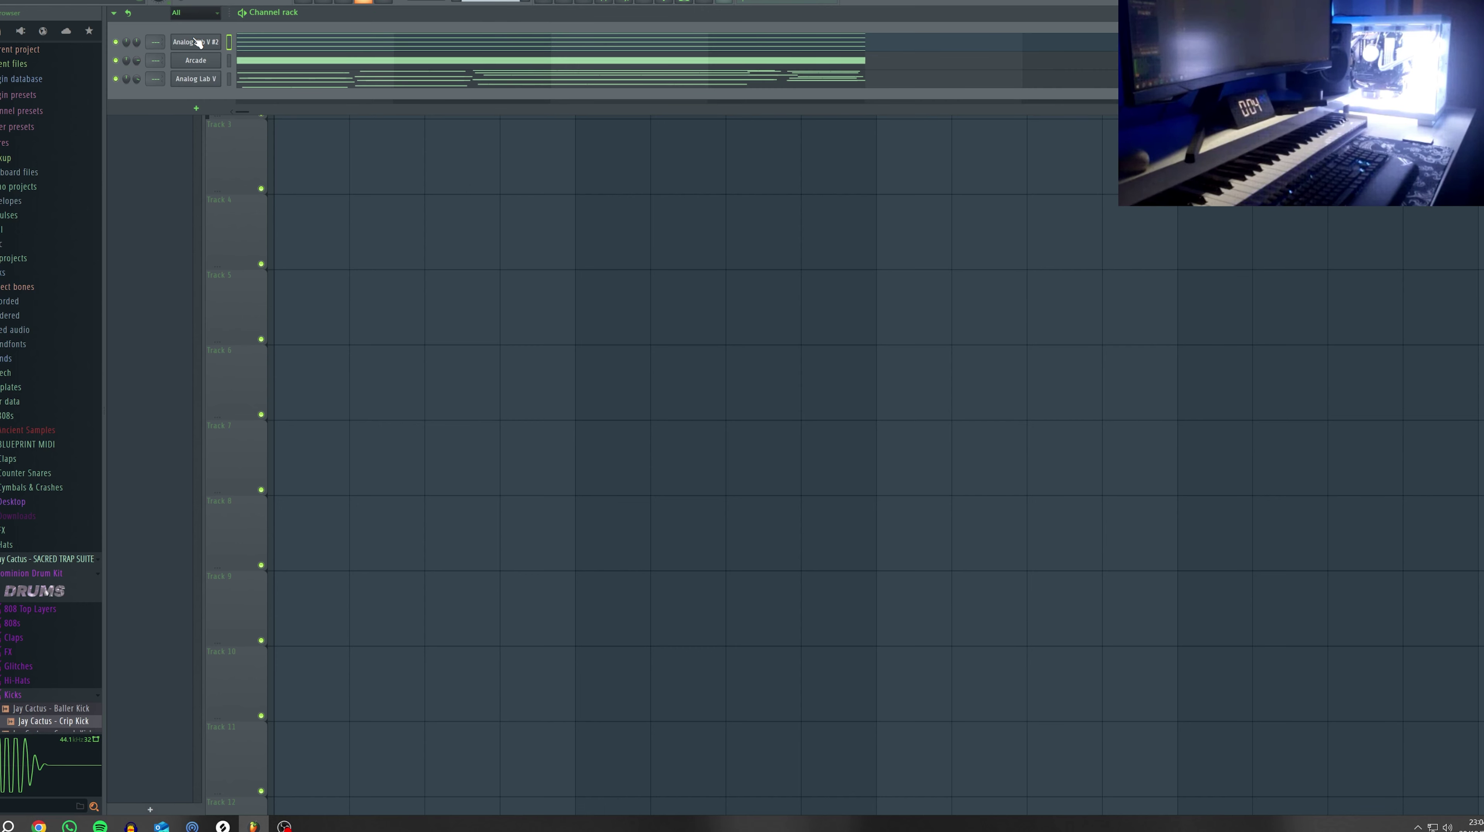
right_click(196, 42)
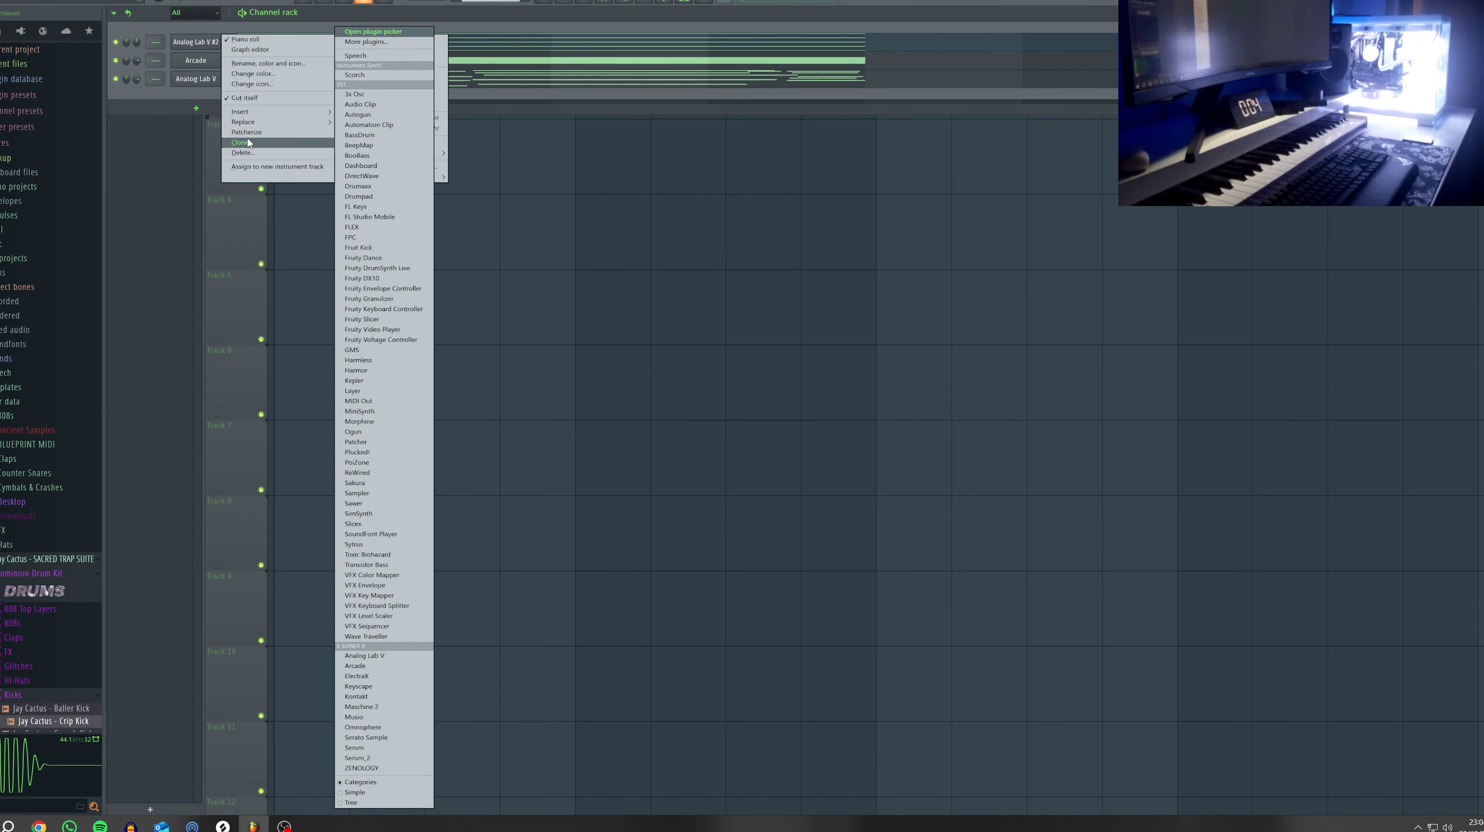
click(247, 142)
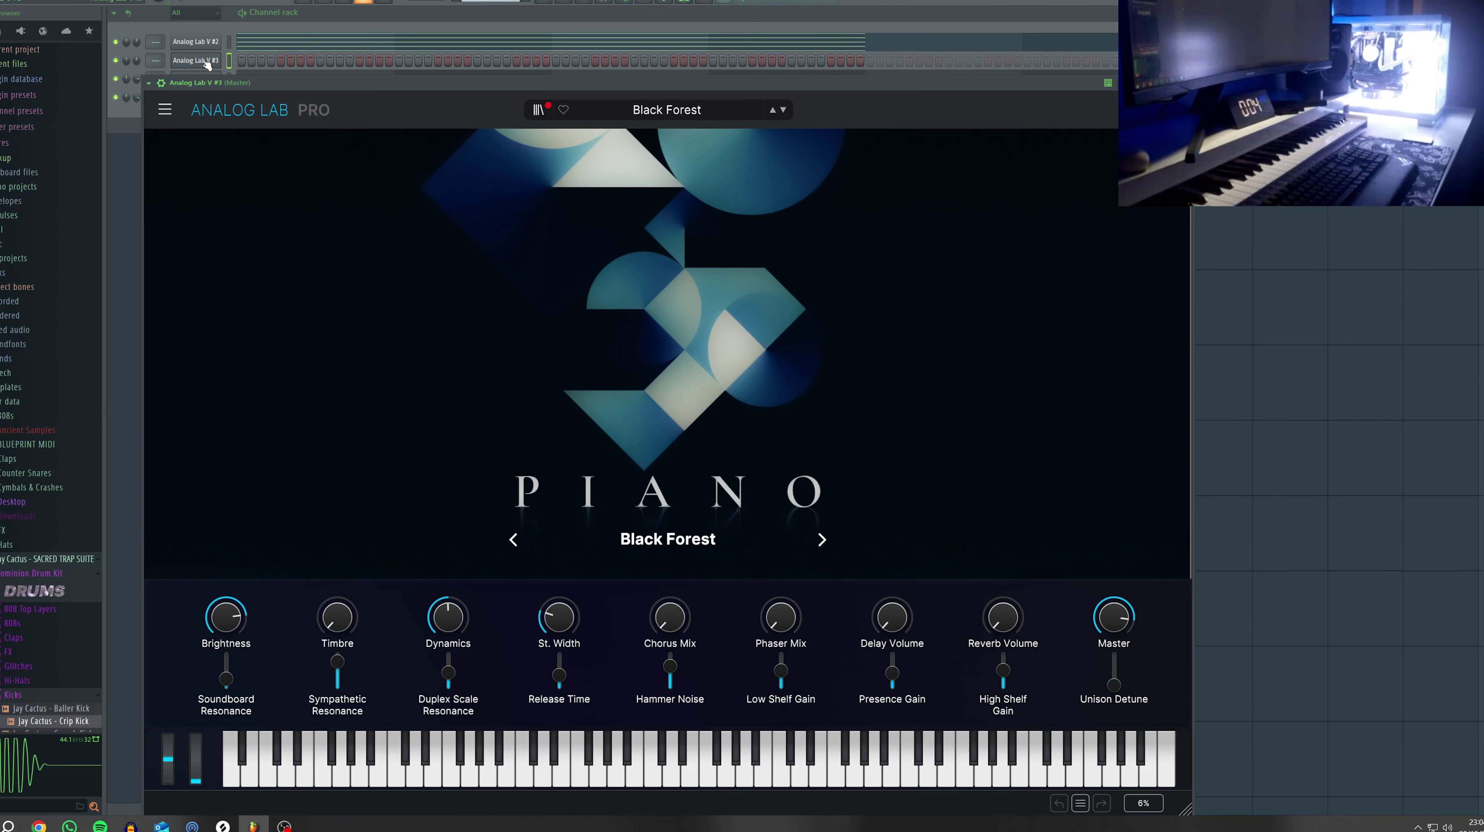
In the cloned channel's piano roll, draw a high note about two steps into bar 1 and shorten it to about six steps
right_click(205, 61)
click(250, 58)
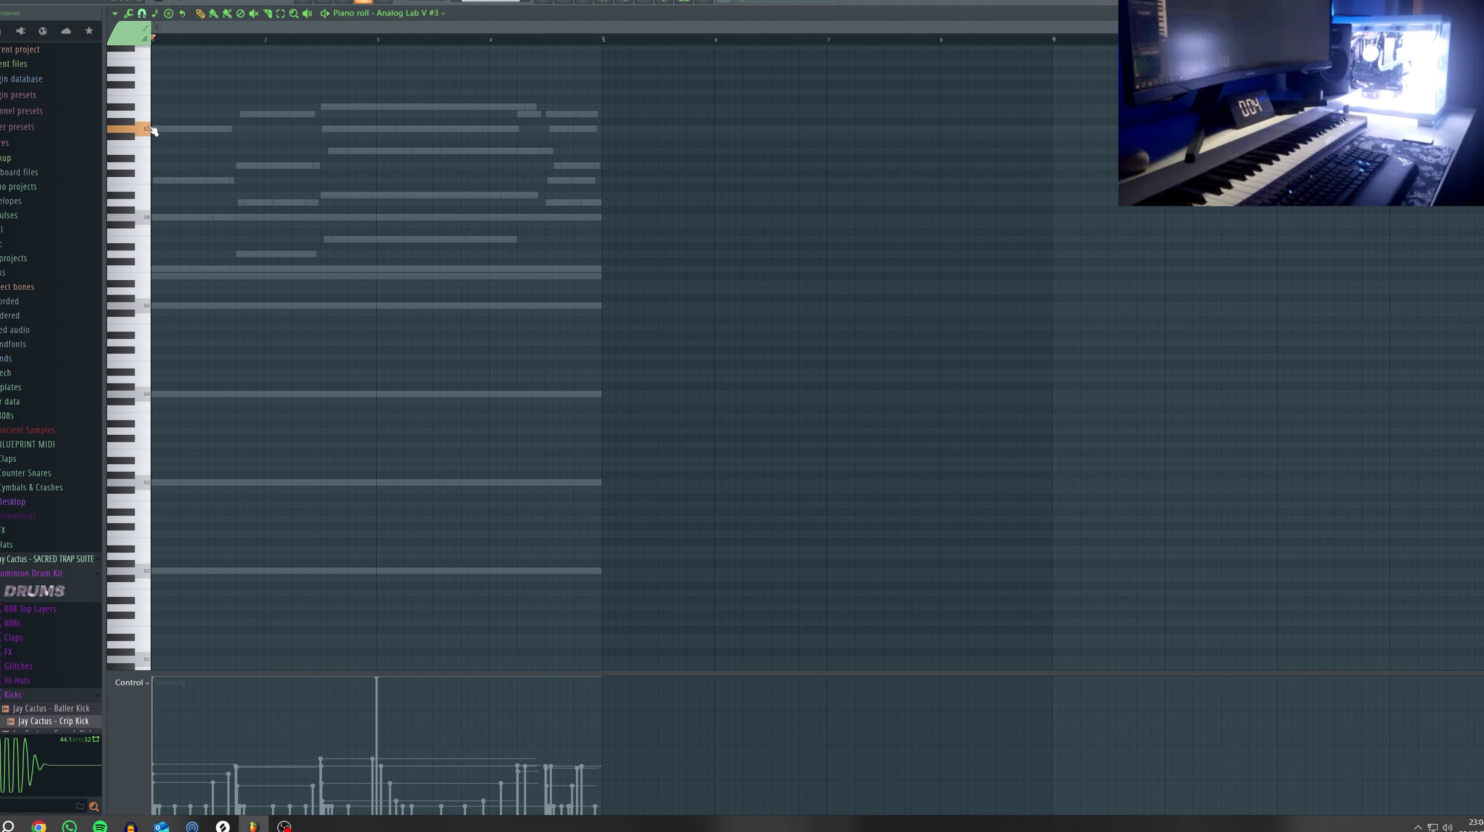
click(174, 132)
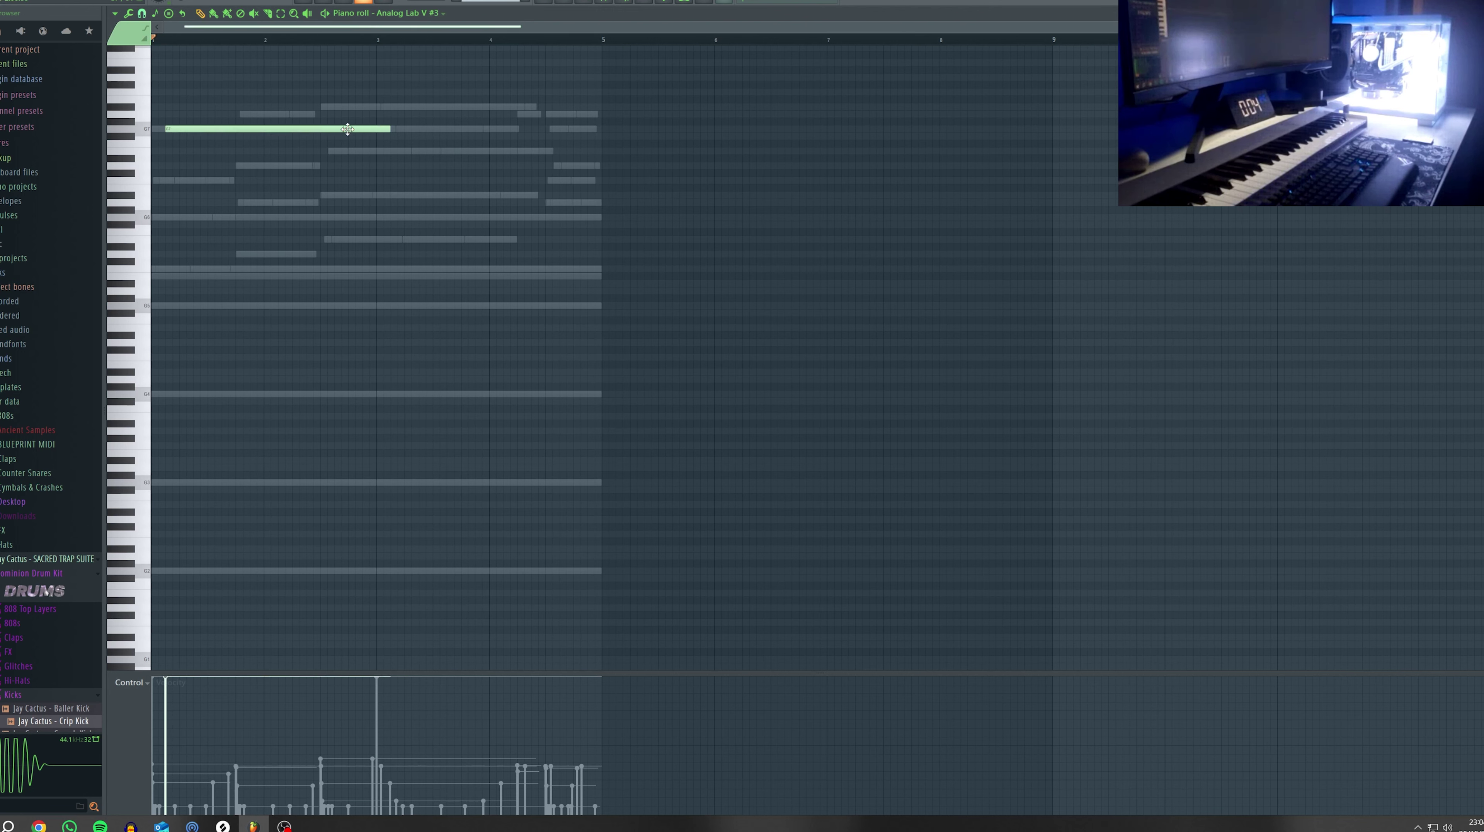
drag(391, 129, 204, 105)
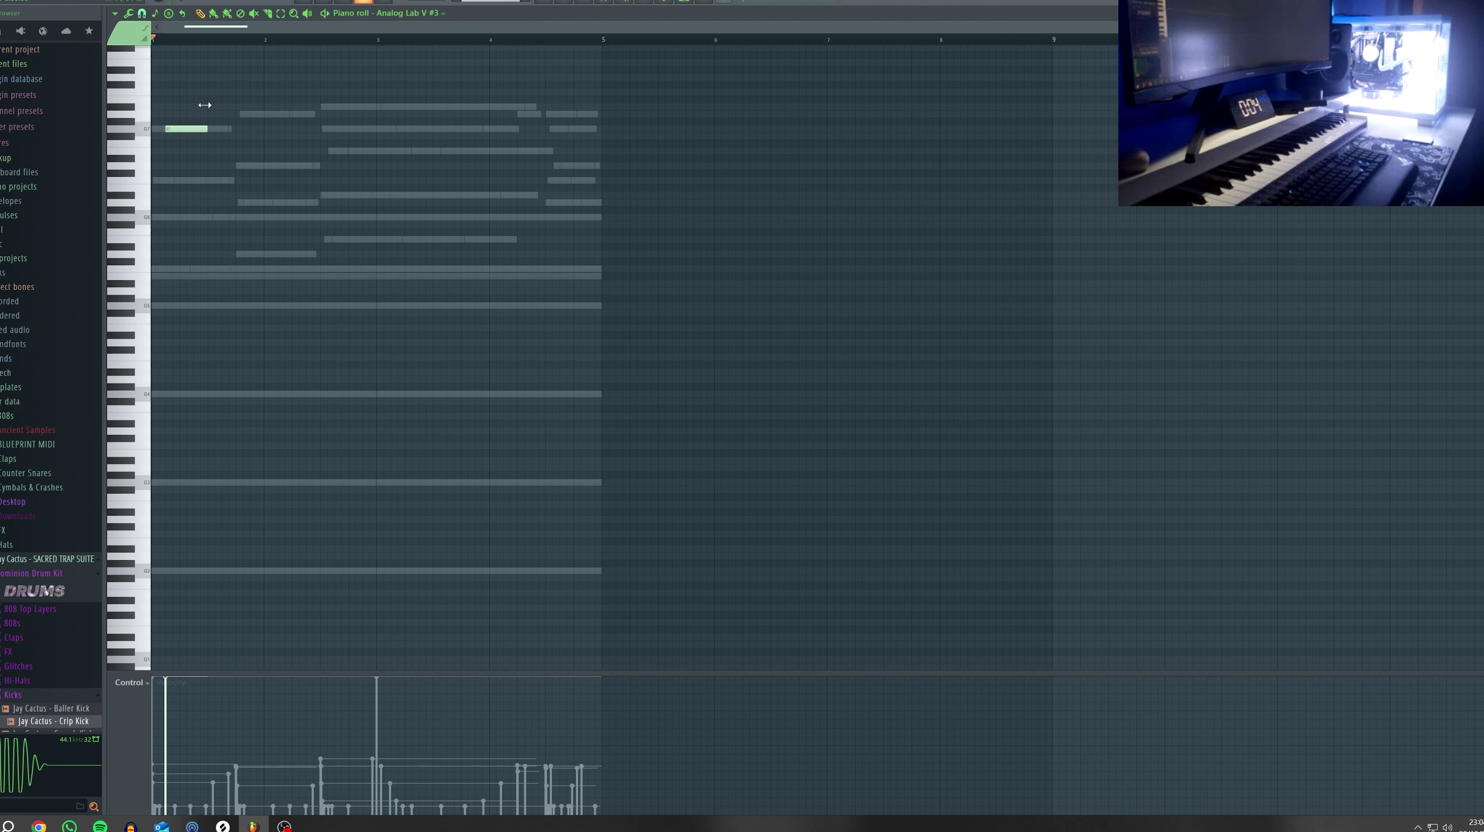
click(198, 151)
click(239, 166)
key(space)
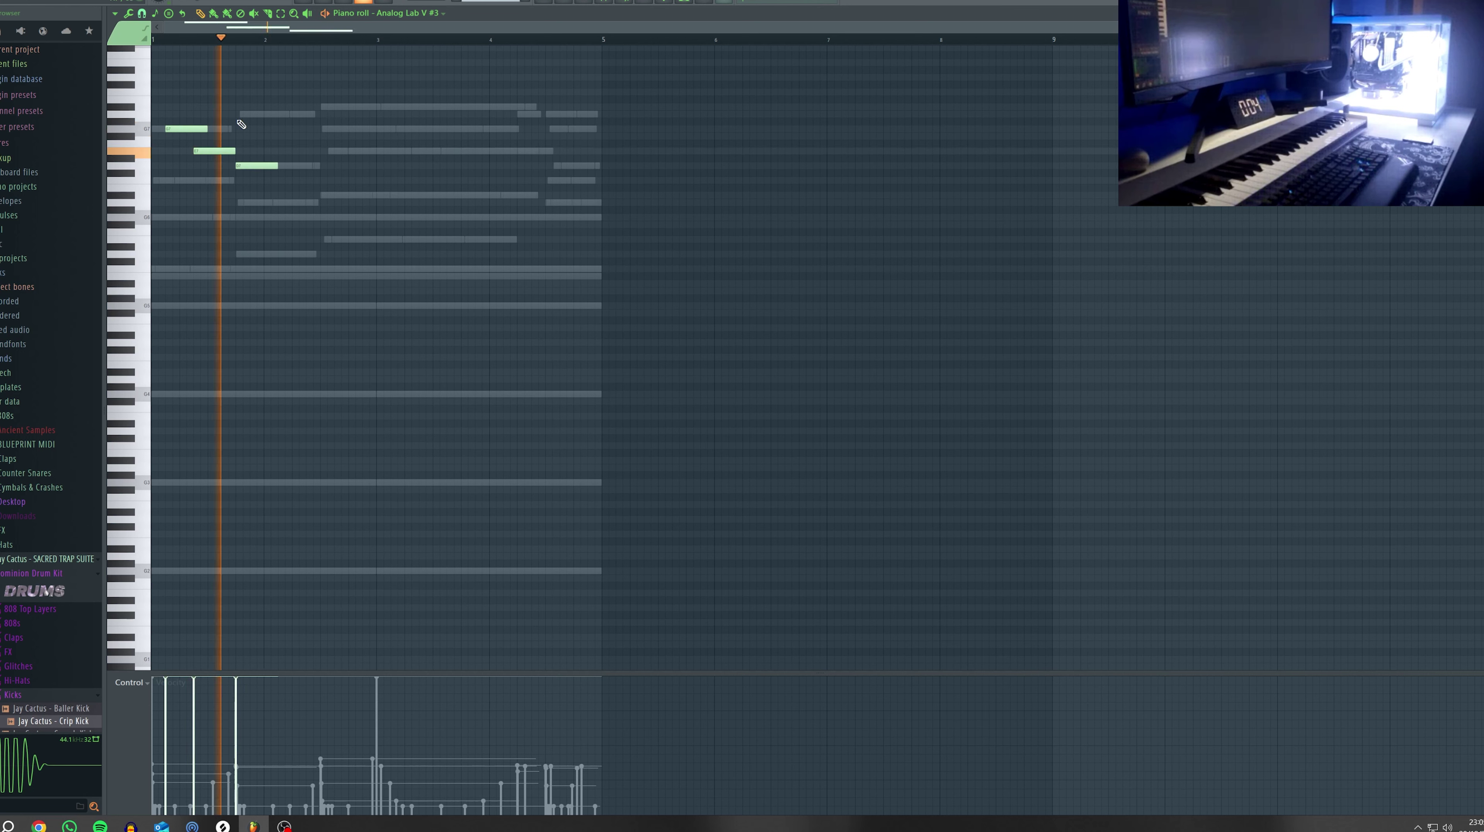
key(space)
right_click(245, 165)
right_click(215, 151)
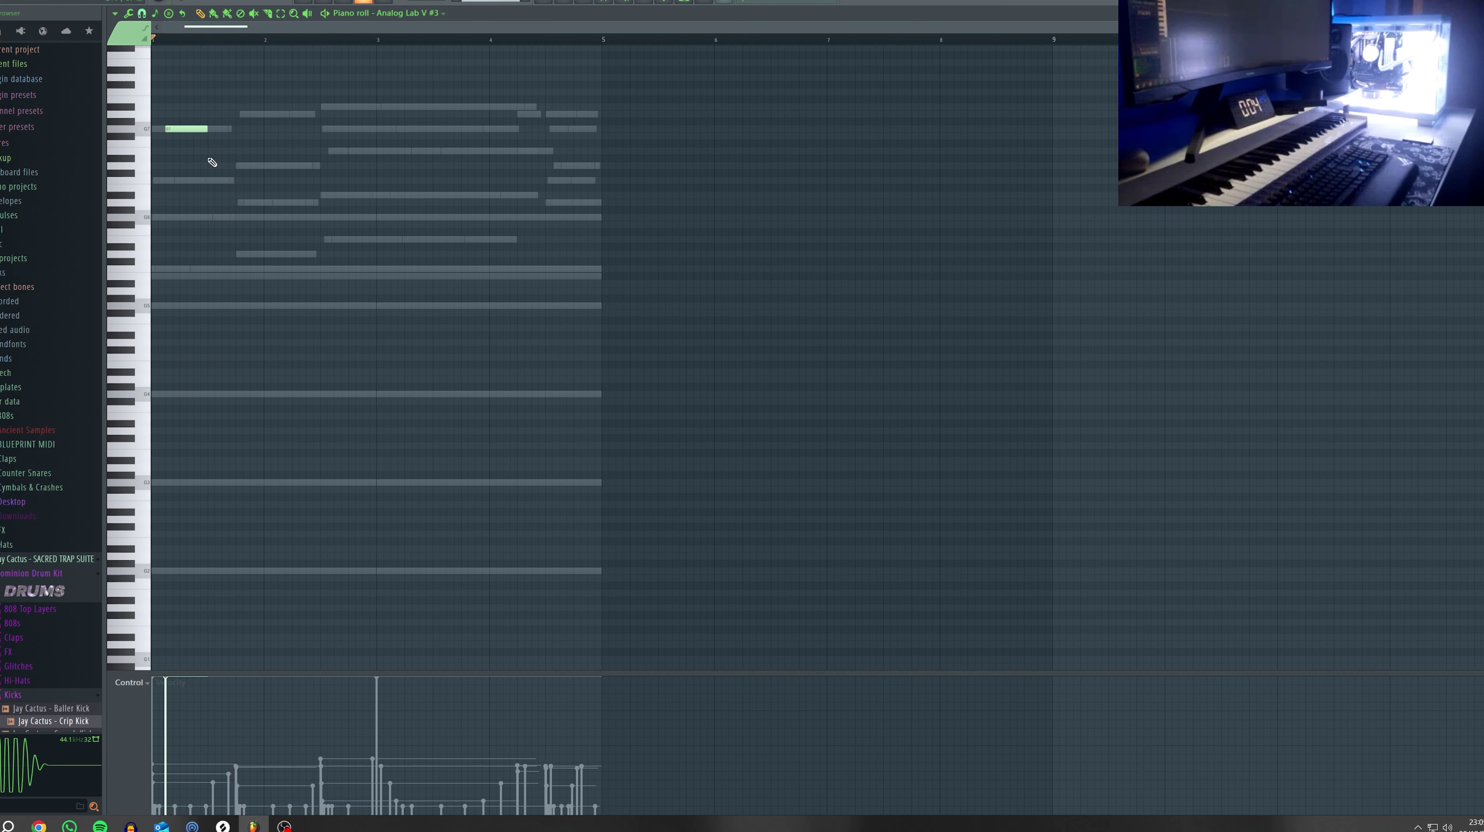
Add three descending six-step notes after the high note, with the last in line with the octave below, and audition the phrase
click(196, 181)
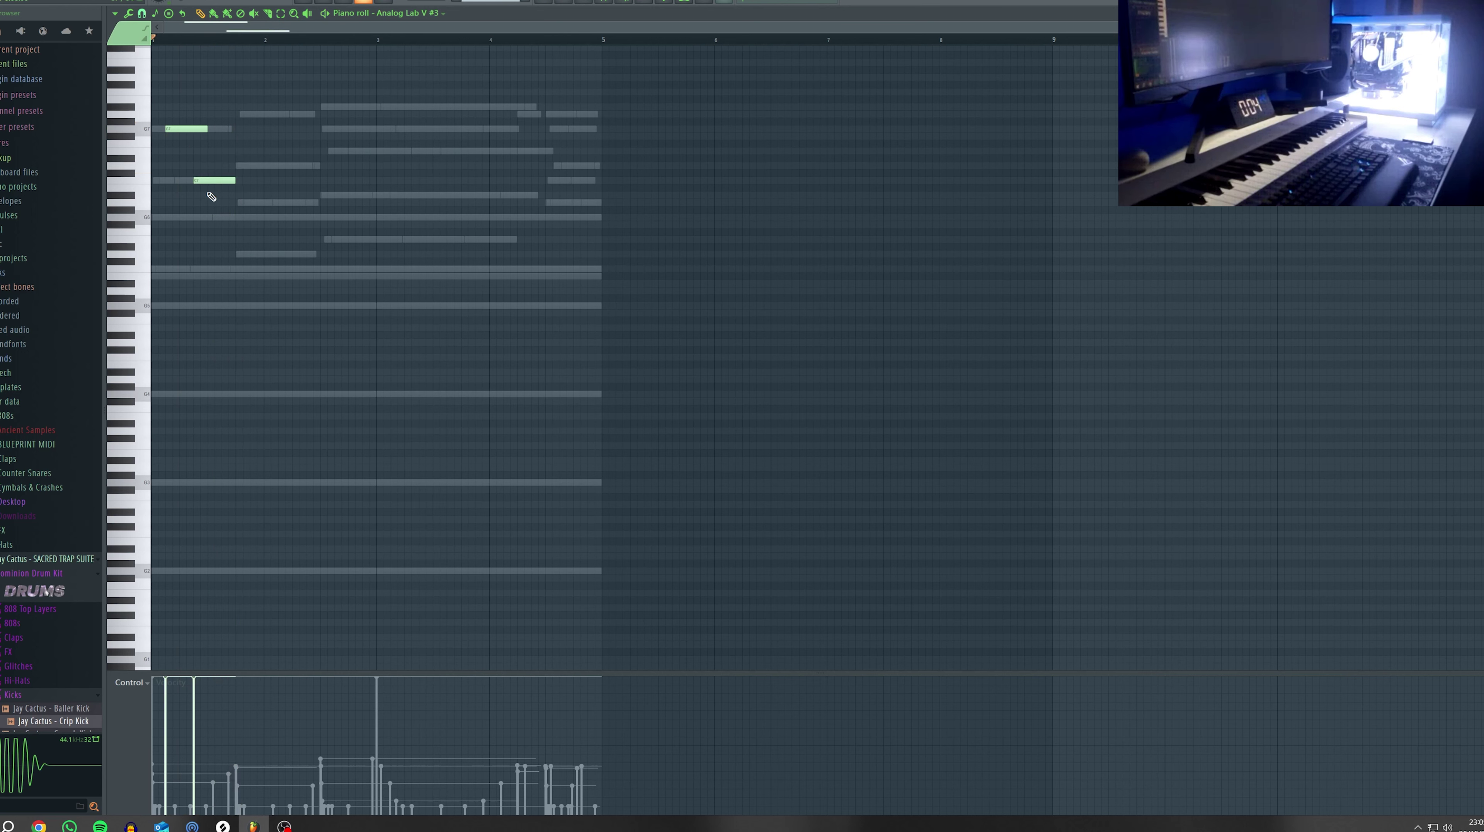
click(211, 202)
click(237, 217)
key(space)
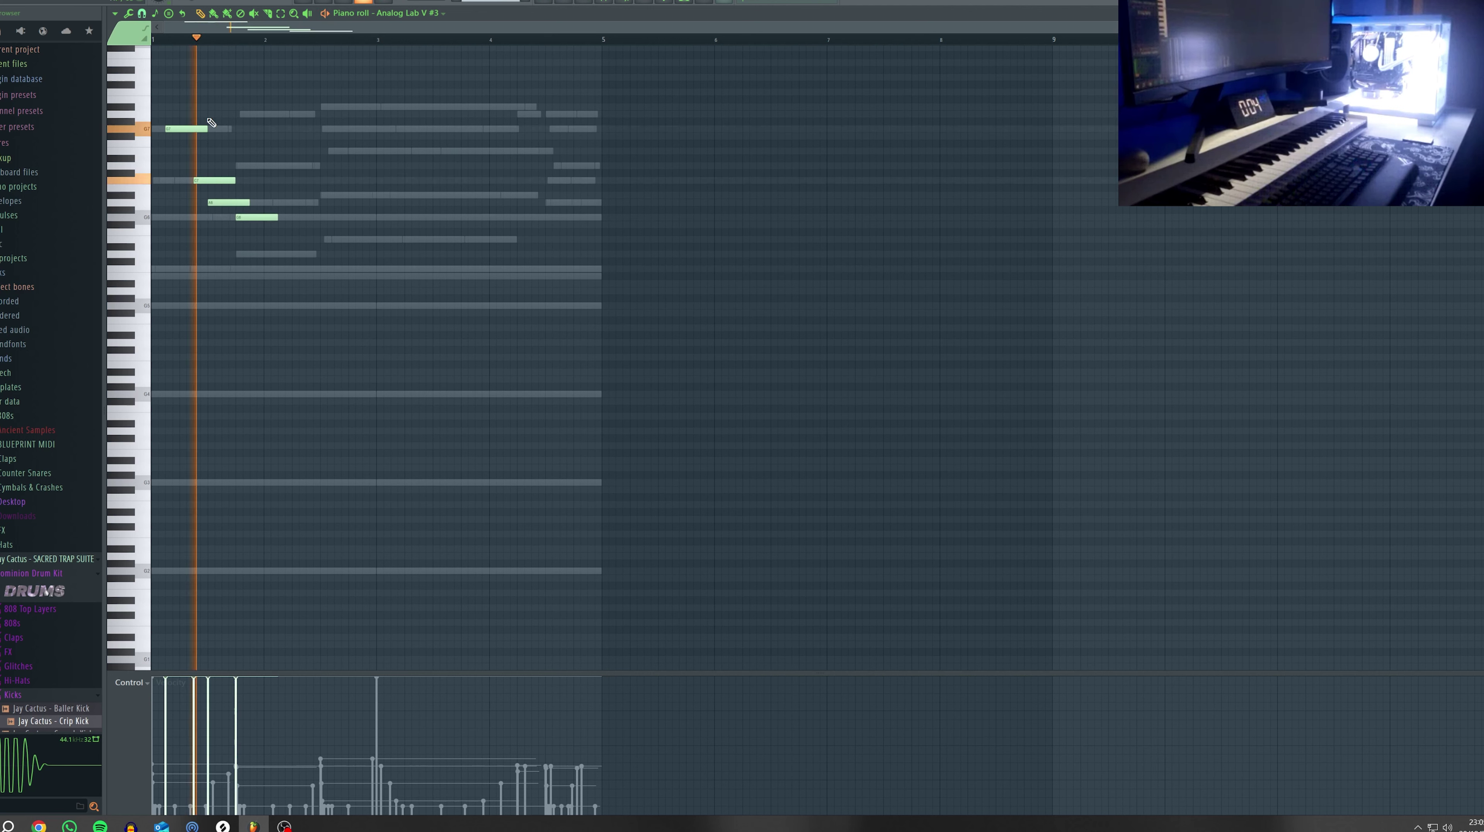
key(space)
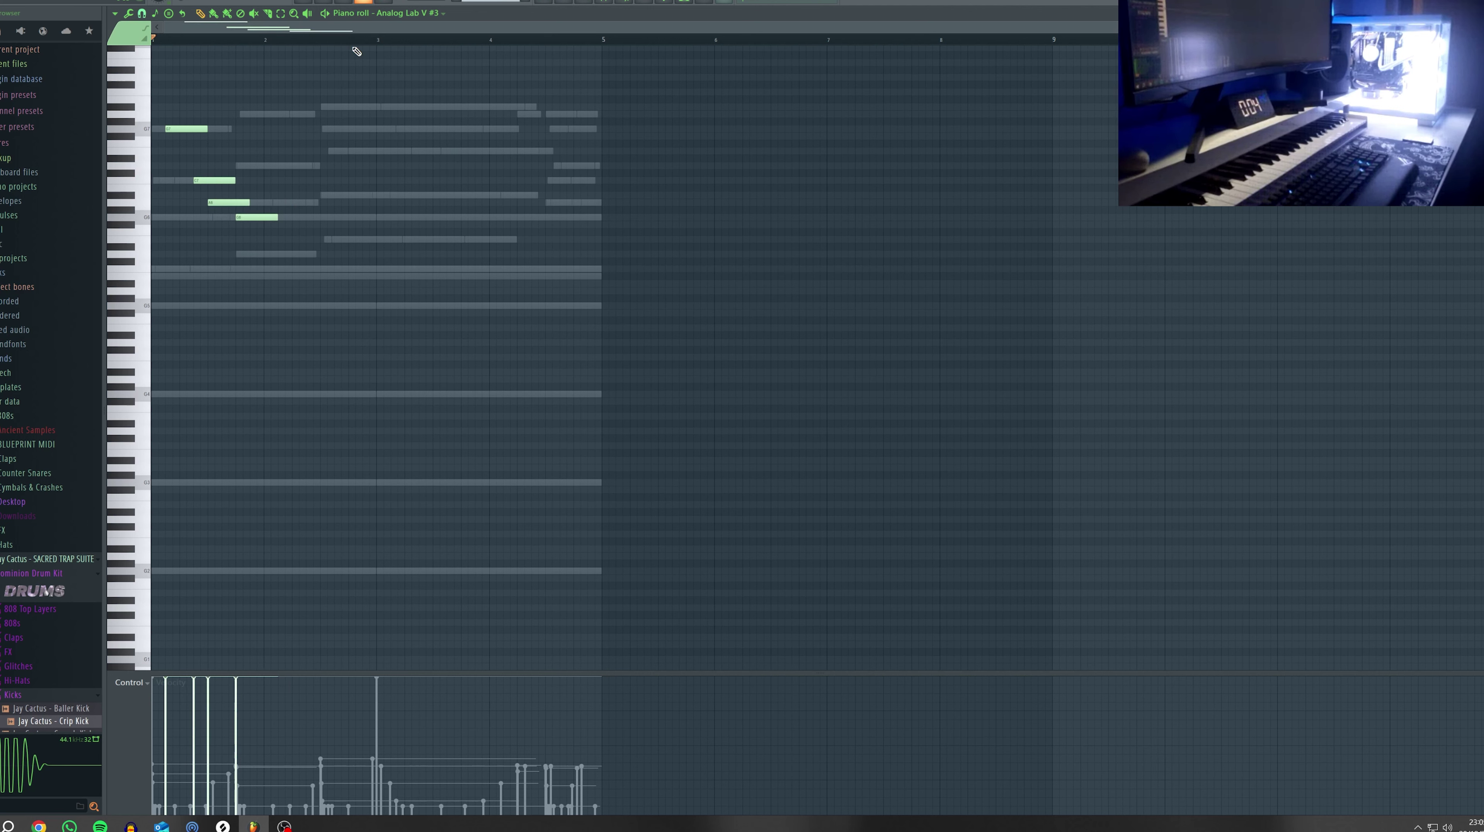
Add two rising six-step notes in bar 2 and a high note about two steps into bar 3, auditioning the melody
click(298, 217)
click(319, 194)
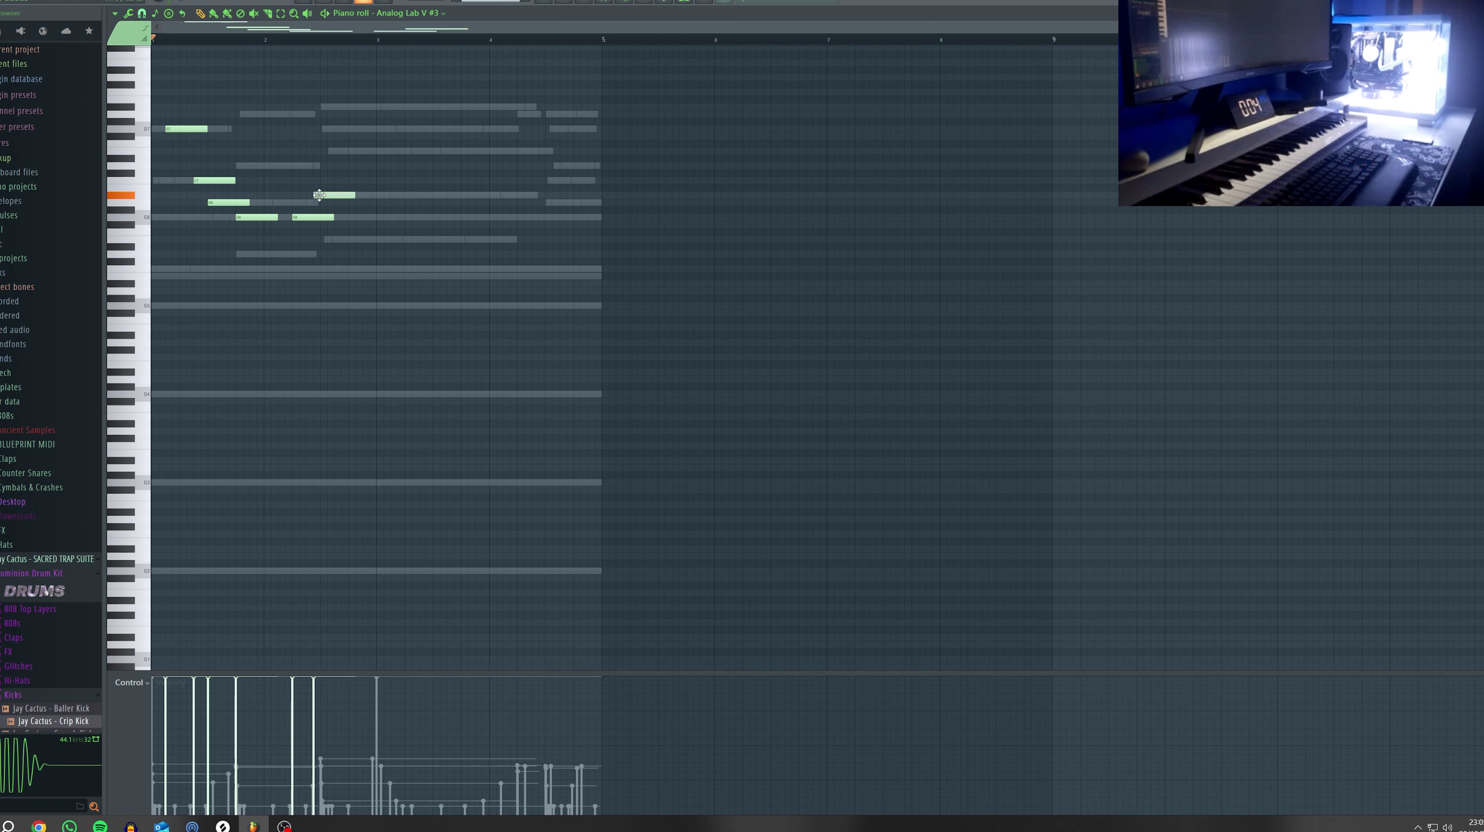
drag(320, 194, 327, 195)
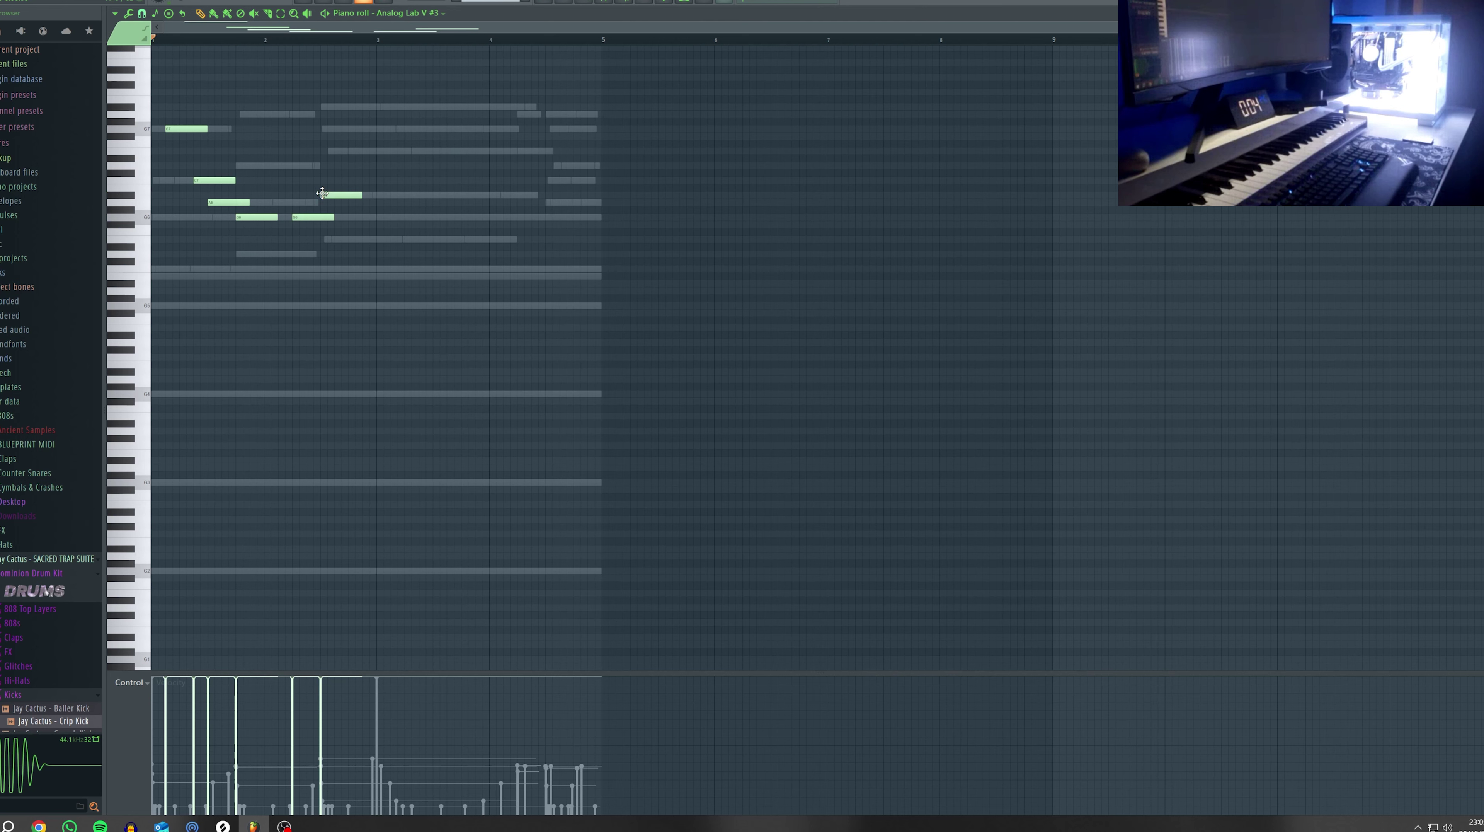
drag(380, 153, 380, 128)
key(space)
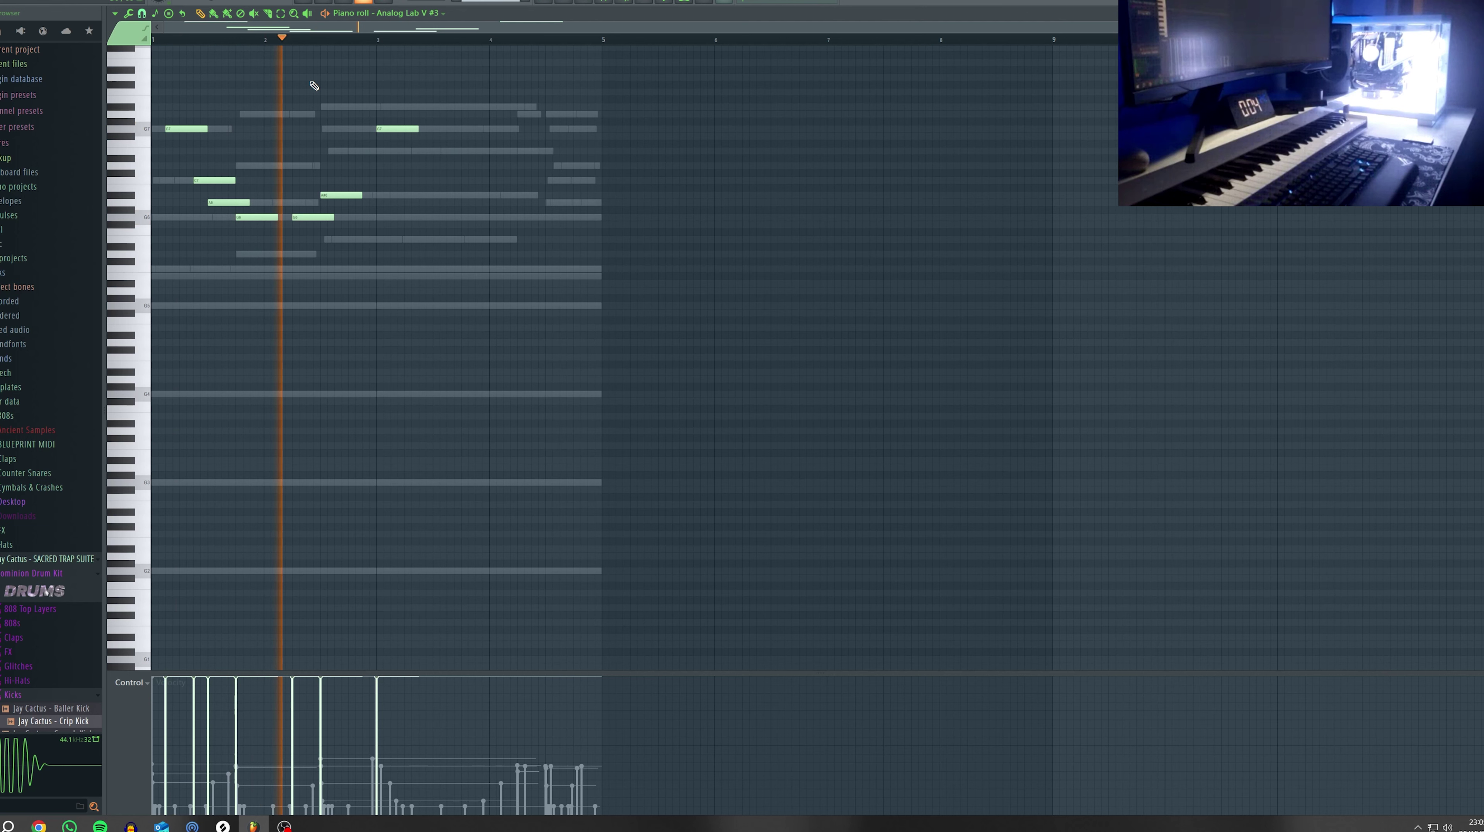
key(space)
drag(387, 128, 402, 134)
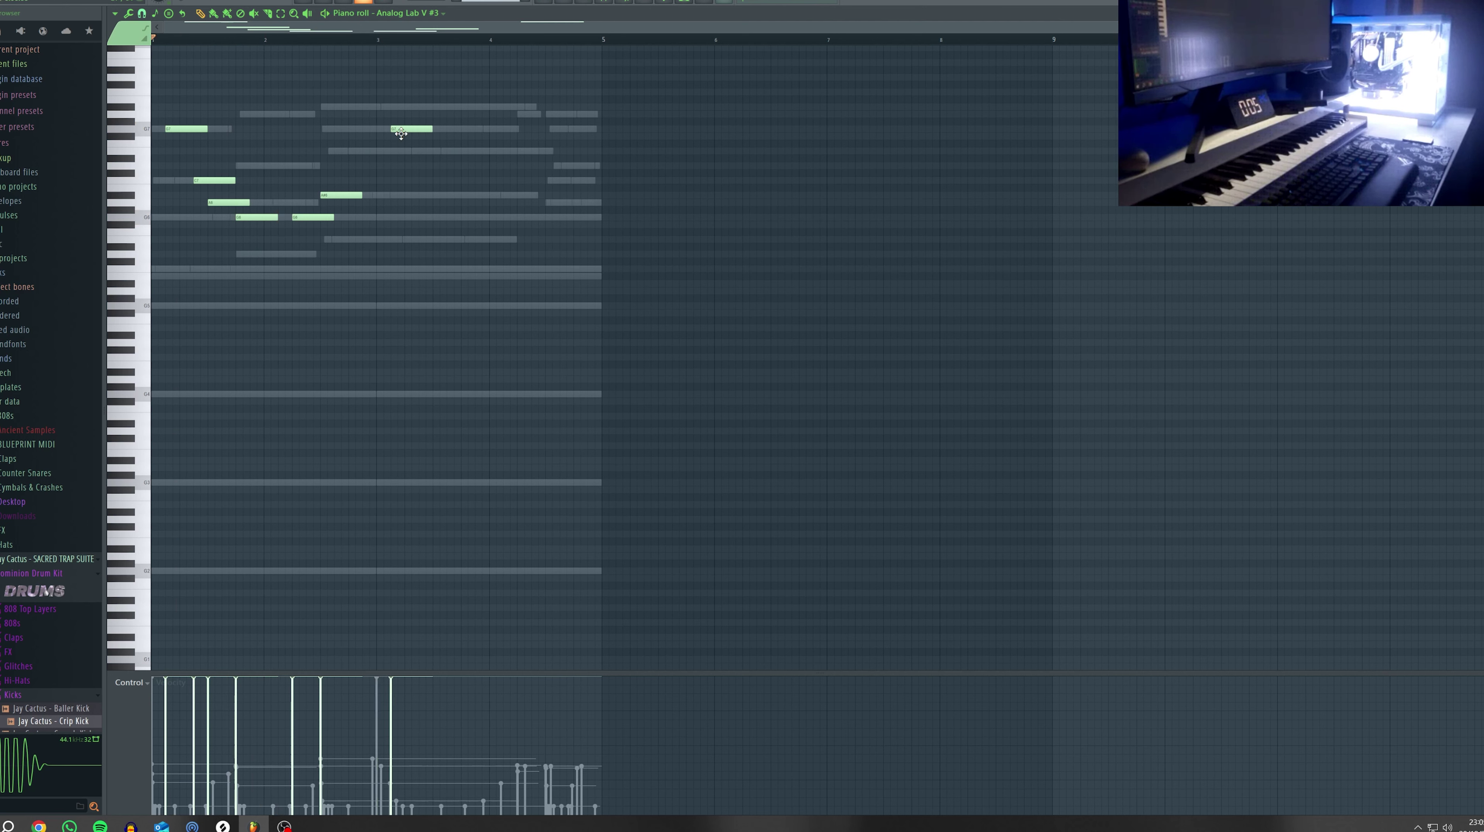
Duplicate the five lower melody notes and shift the copies so they repeat the phrase two bars after the originals
click(281, 13)
drag(191, 194, 547, 331)
key(ctrl+b)
key(shift+Right)
key(shift+Right)
key(shift+Right)
key(shift+Right)
key(shift+Right)
key(shift+Right)
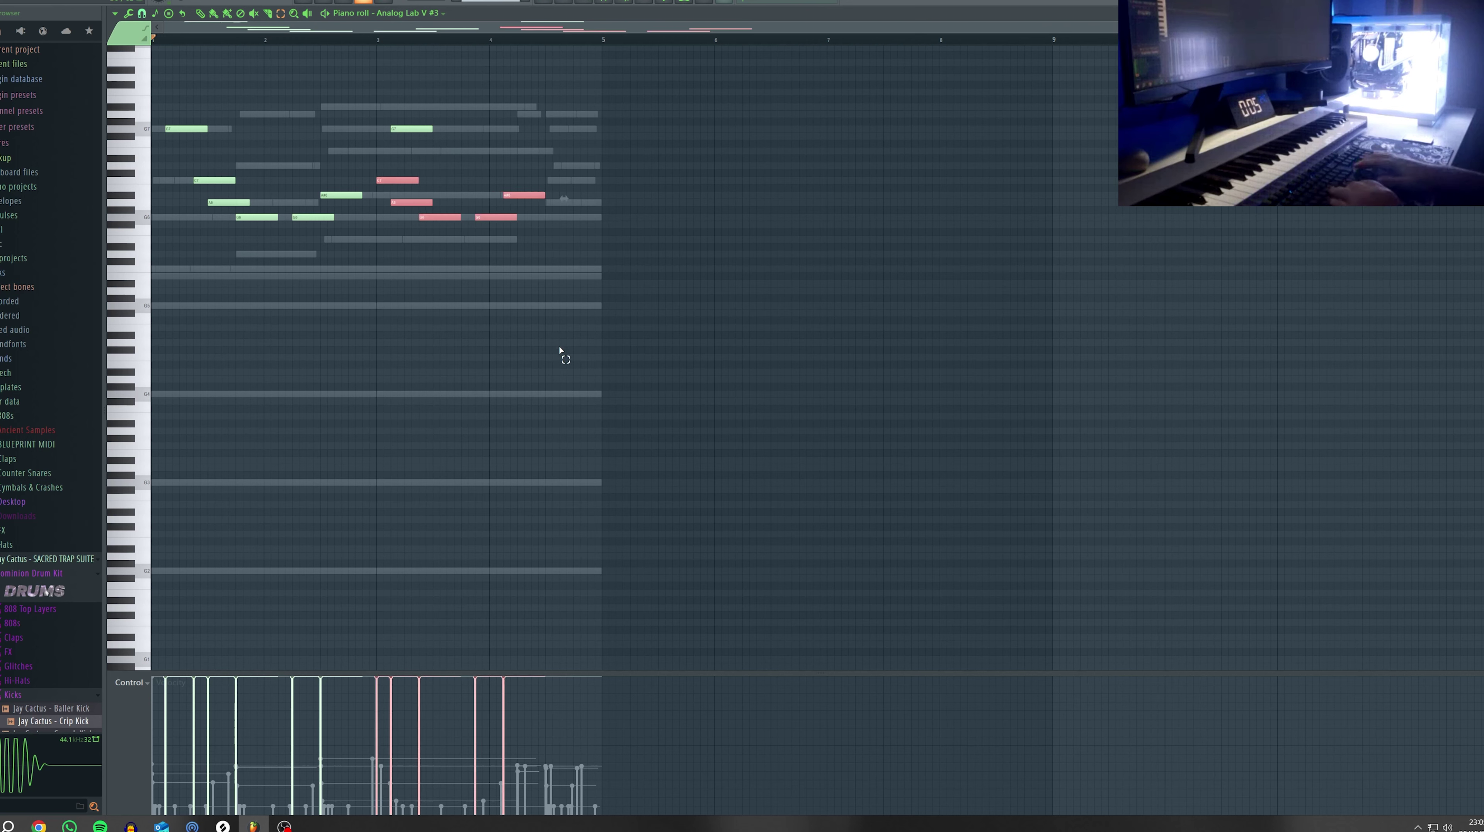
key(shift+Right)
key(shift+Right)
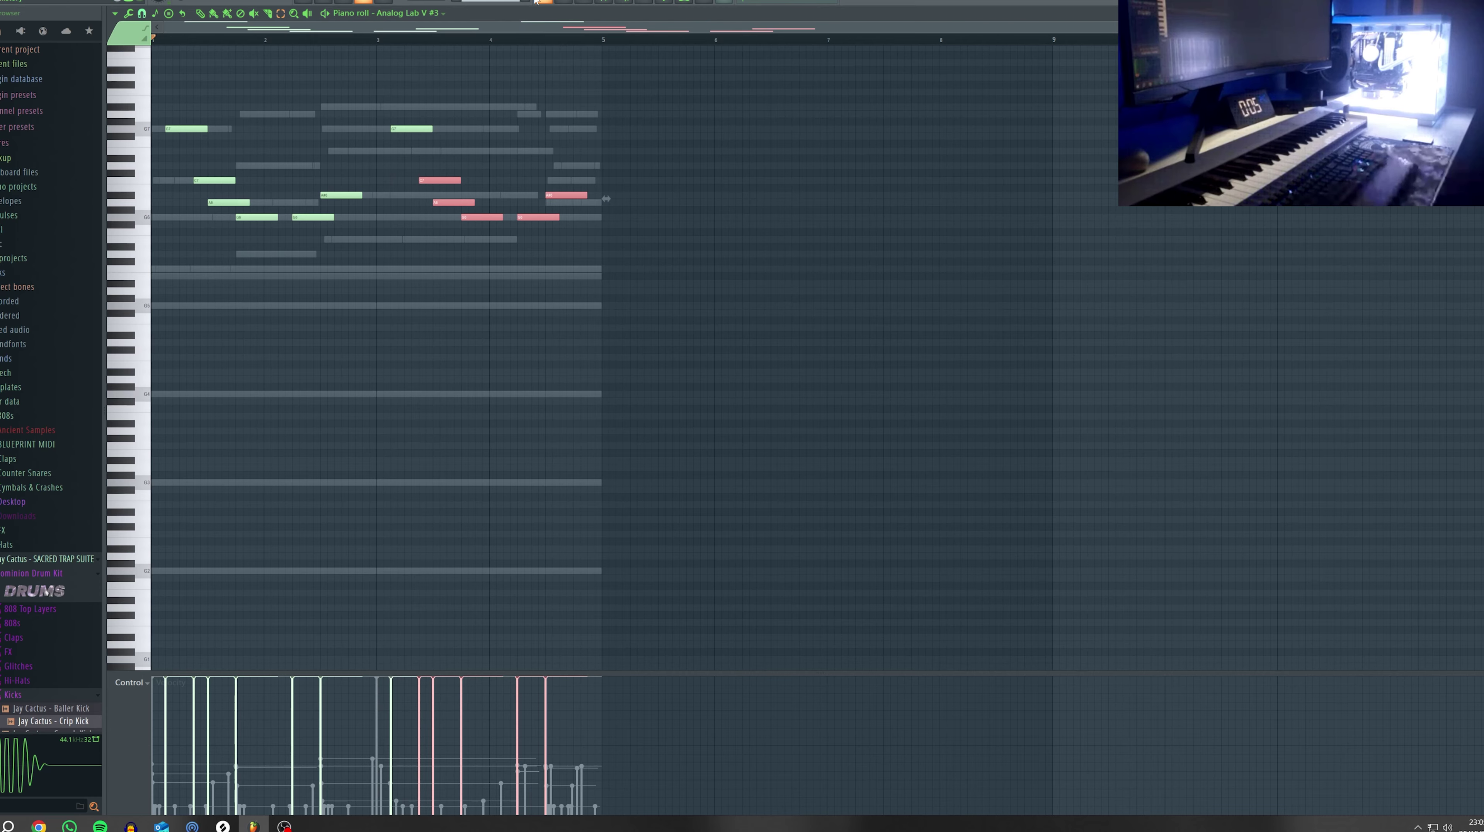
Play back the arrangement in the playlist to hear the new piano melody with the other layers
key(F5)
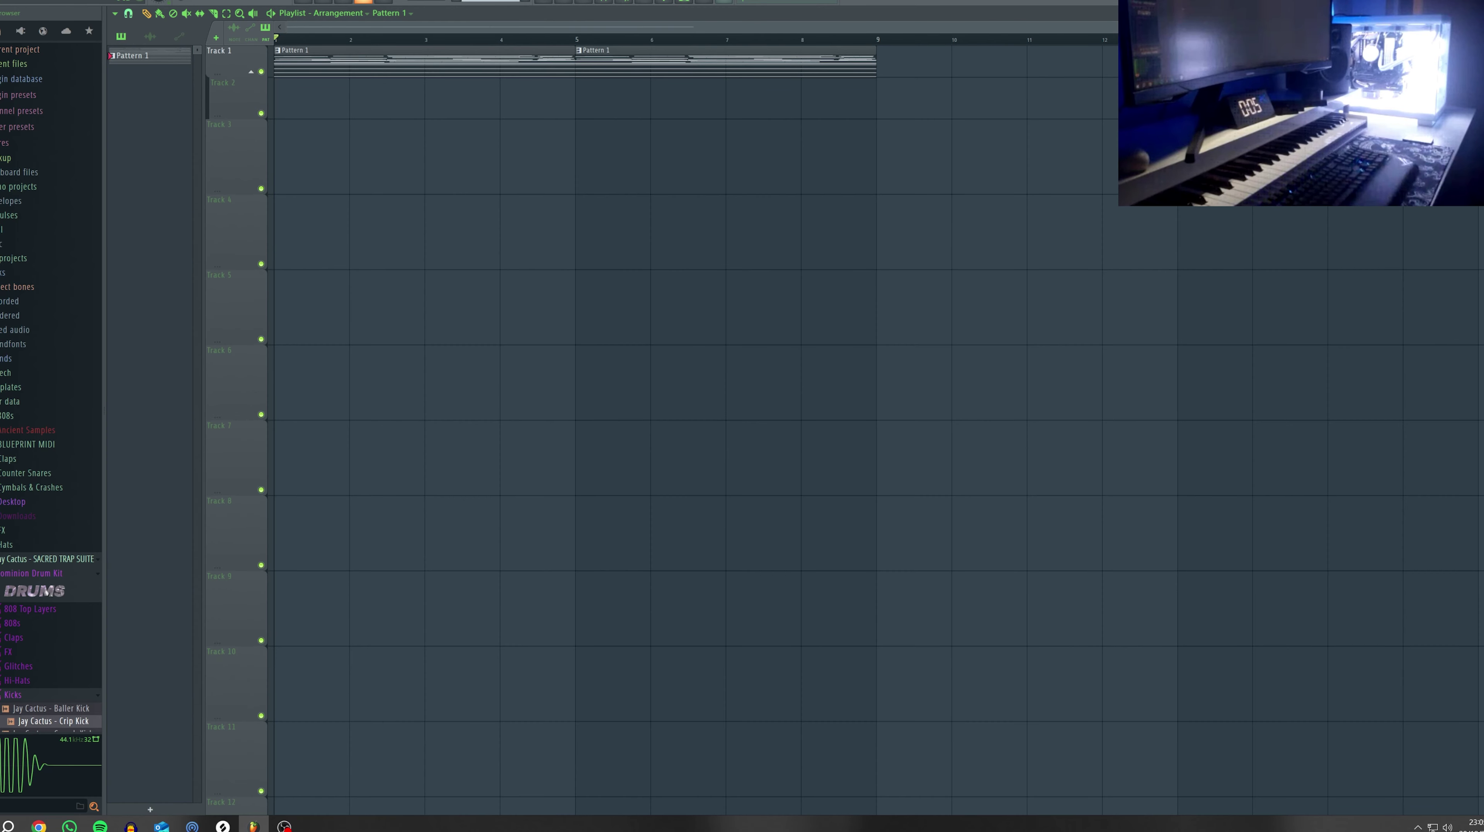
key(space)
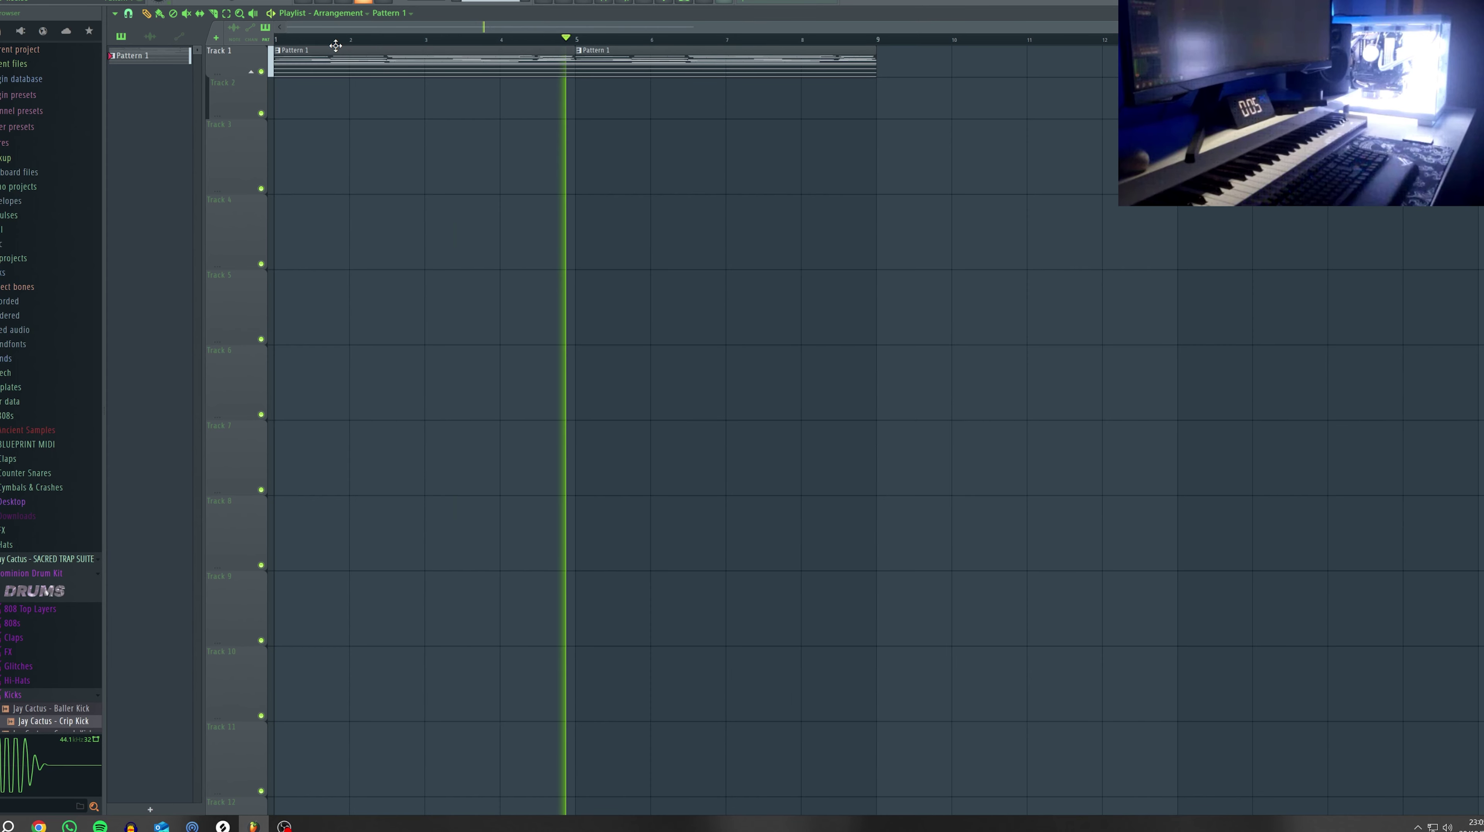
key(space)
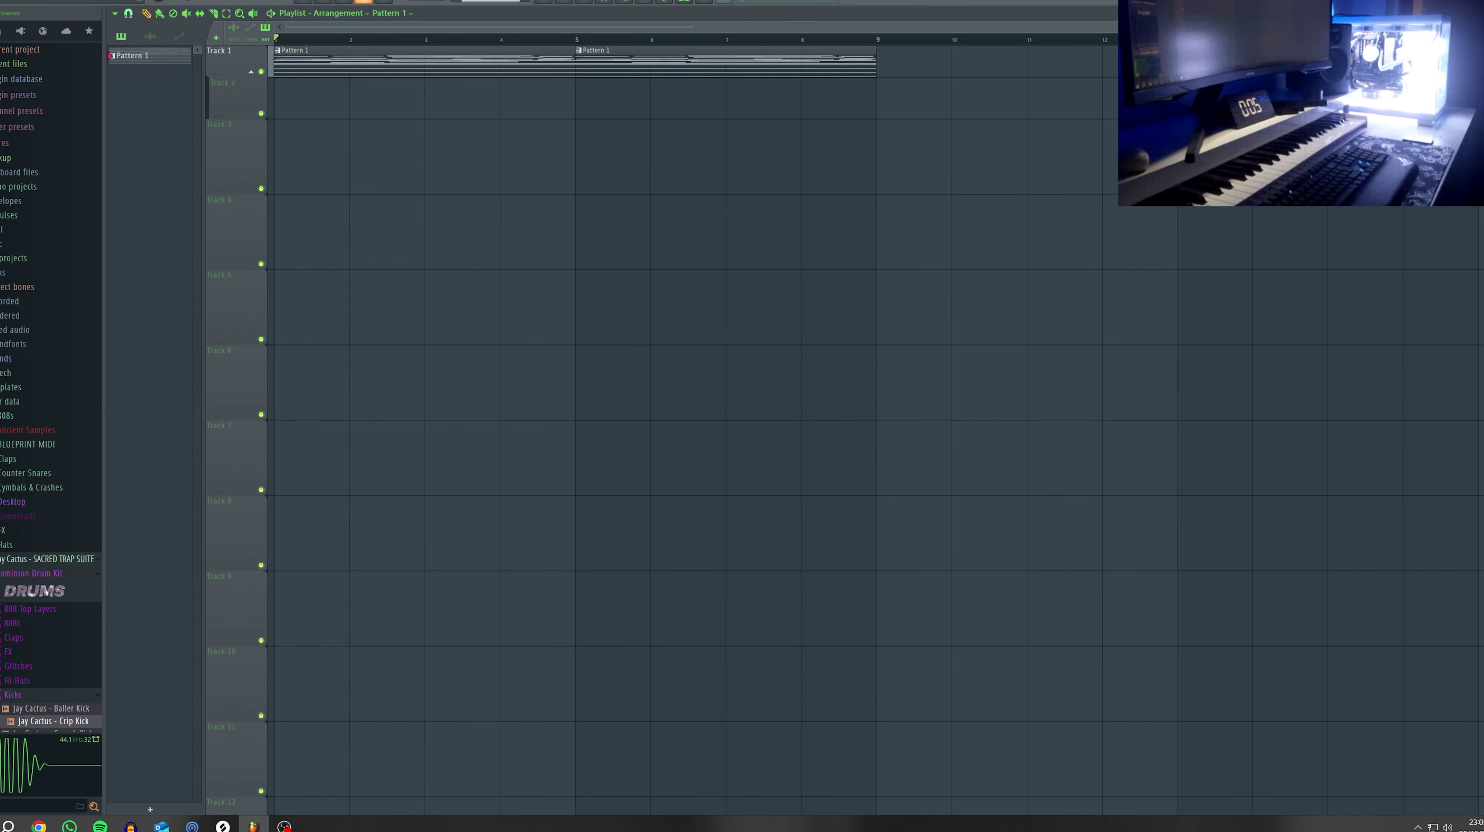
Clone the Arcade channel in the channel rack
click(583, 3)
right_click(196, 80)
click(246, 180)
click(331, 19)
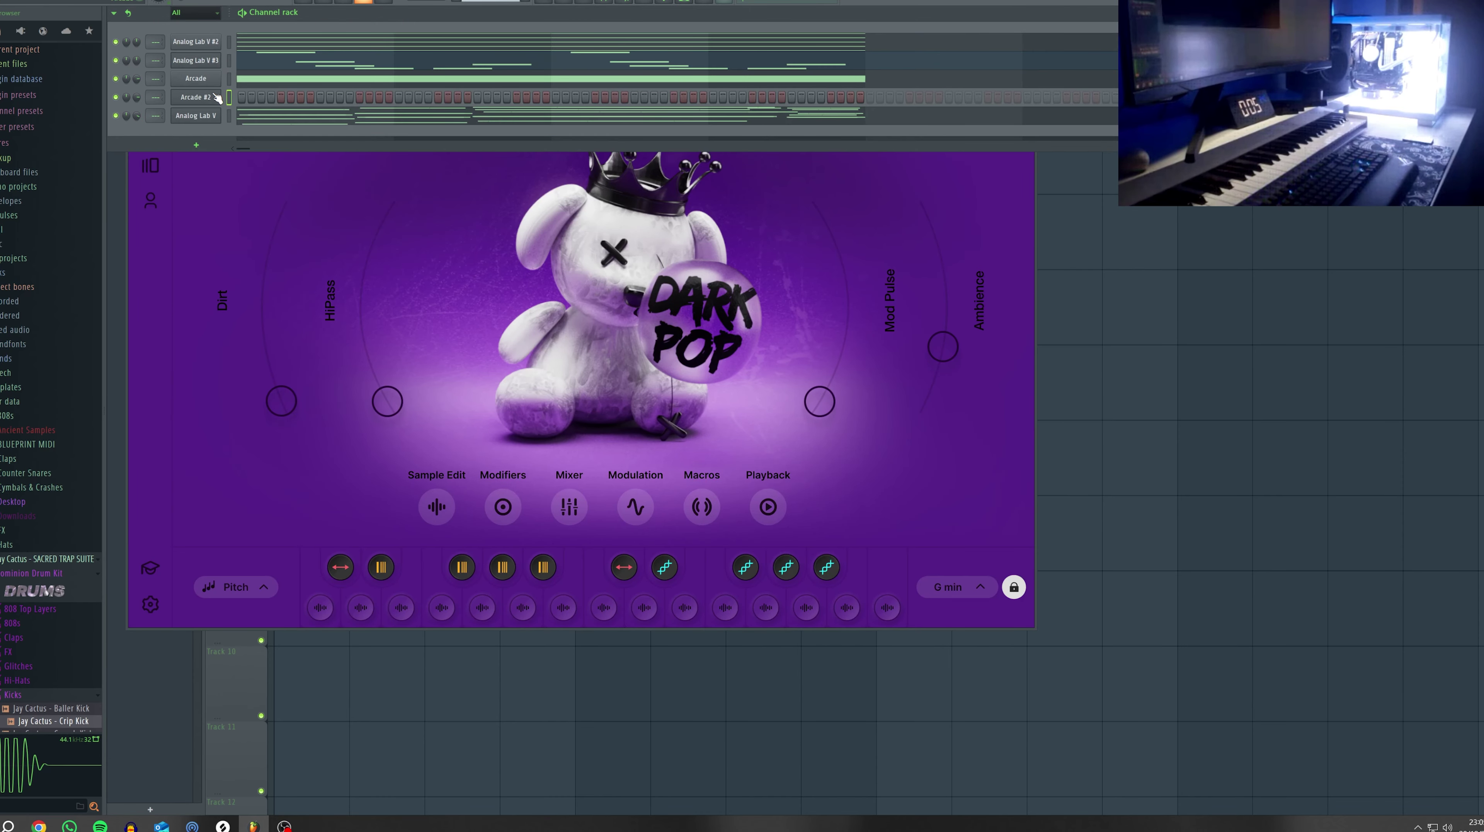
Open the Distant Voices line in the cloned Arcade #2 plugin and browse its samplers
click(217, 98)
click(152, 166)
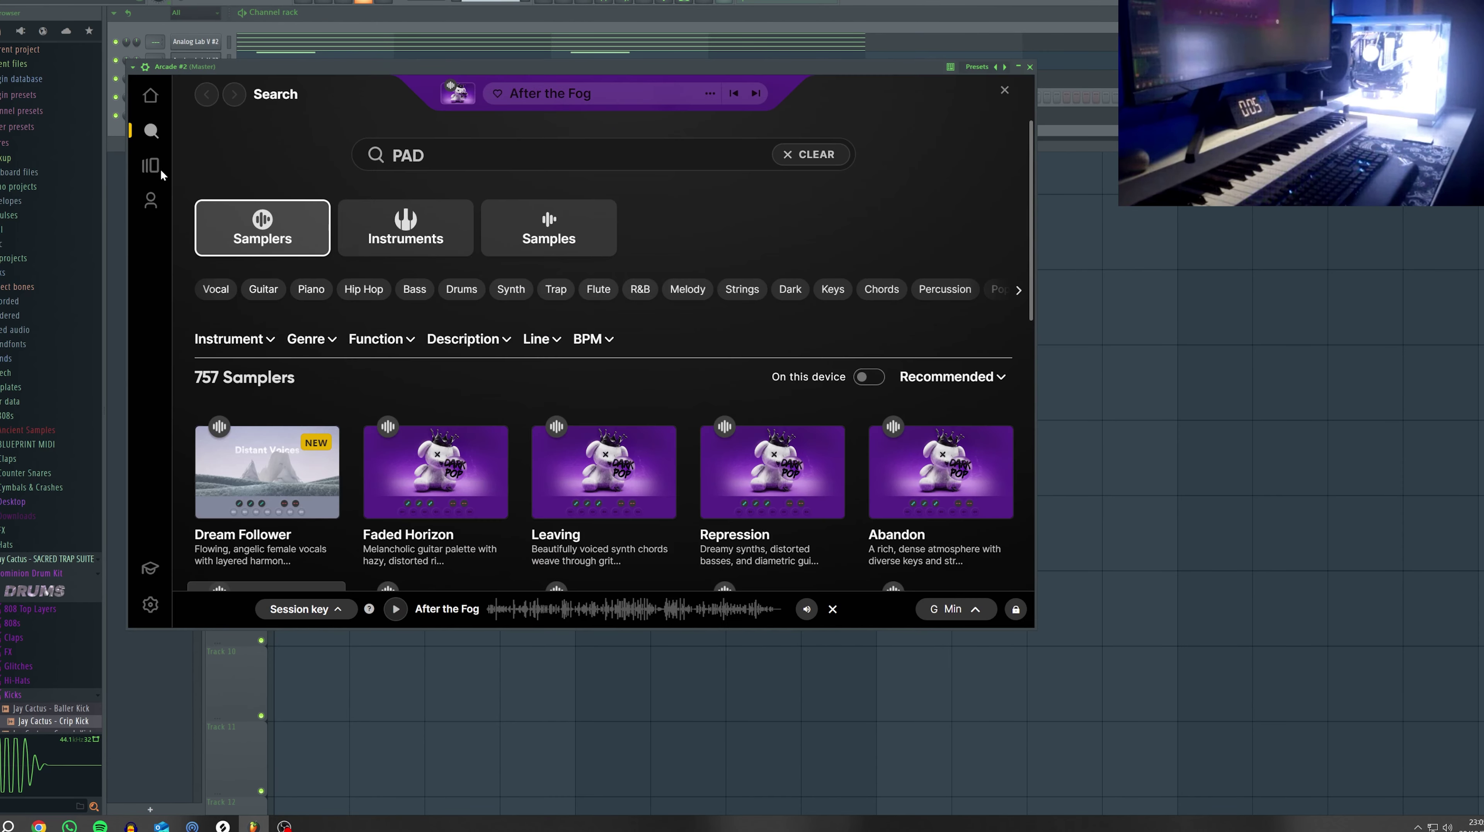
scroll(593, 341, down, 3)
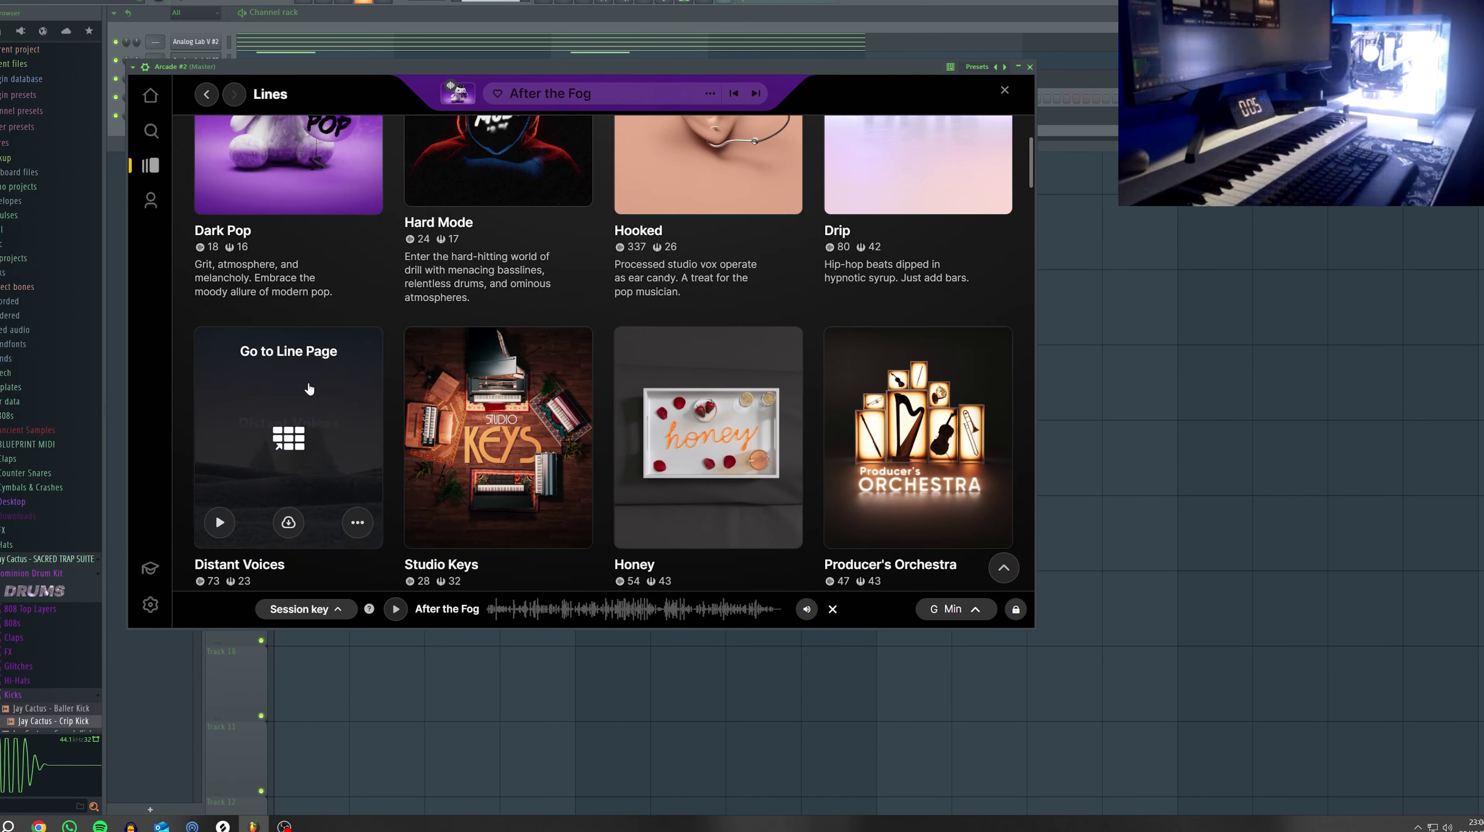
click(307, 386)
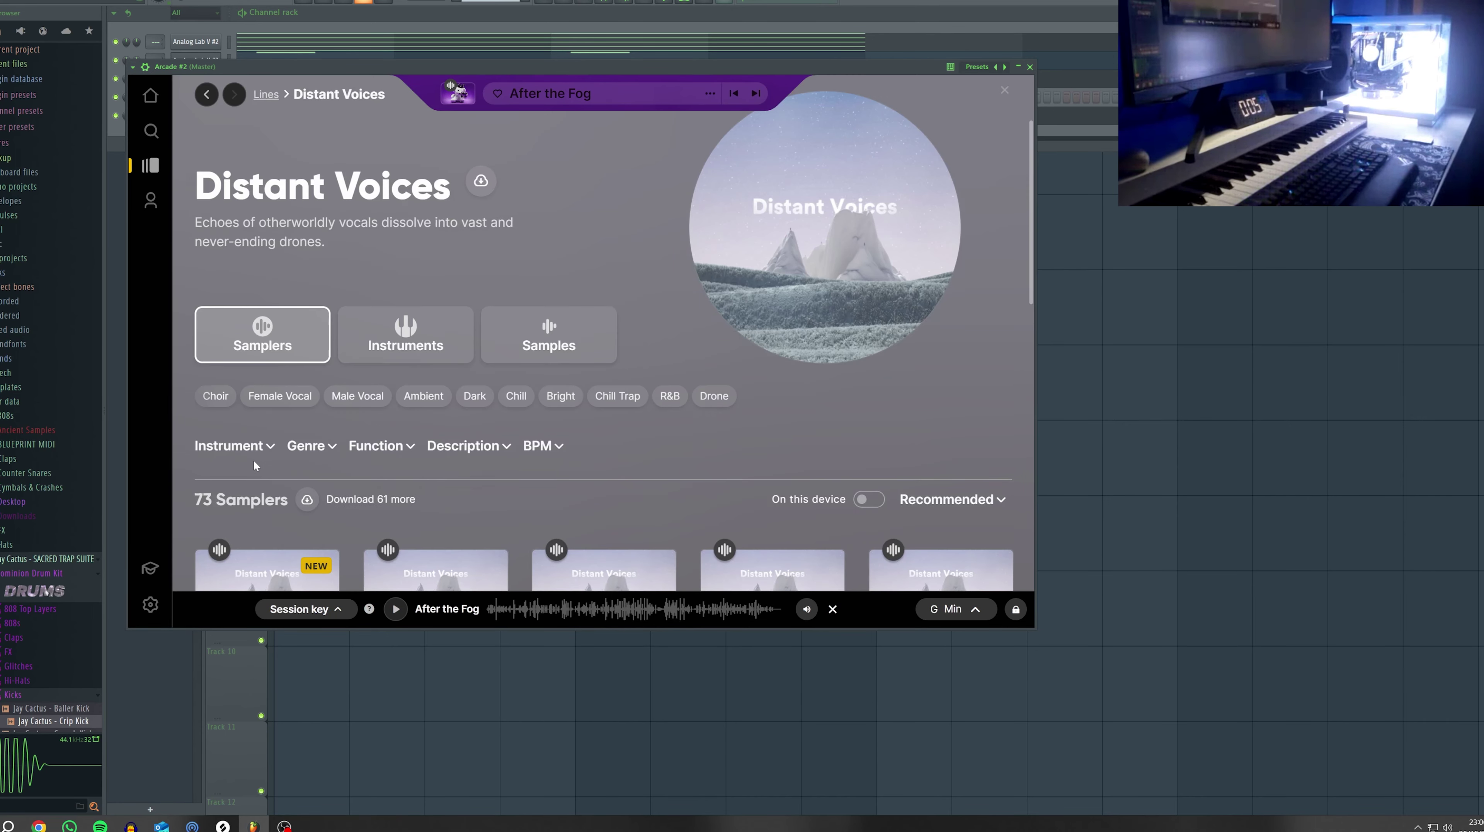
scroll(262, 461, down, 3)
Preview the Distant Voices samplers from Dream Follower through Magnitude, and load Magnitude into Arcade #2
click(210, 436)
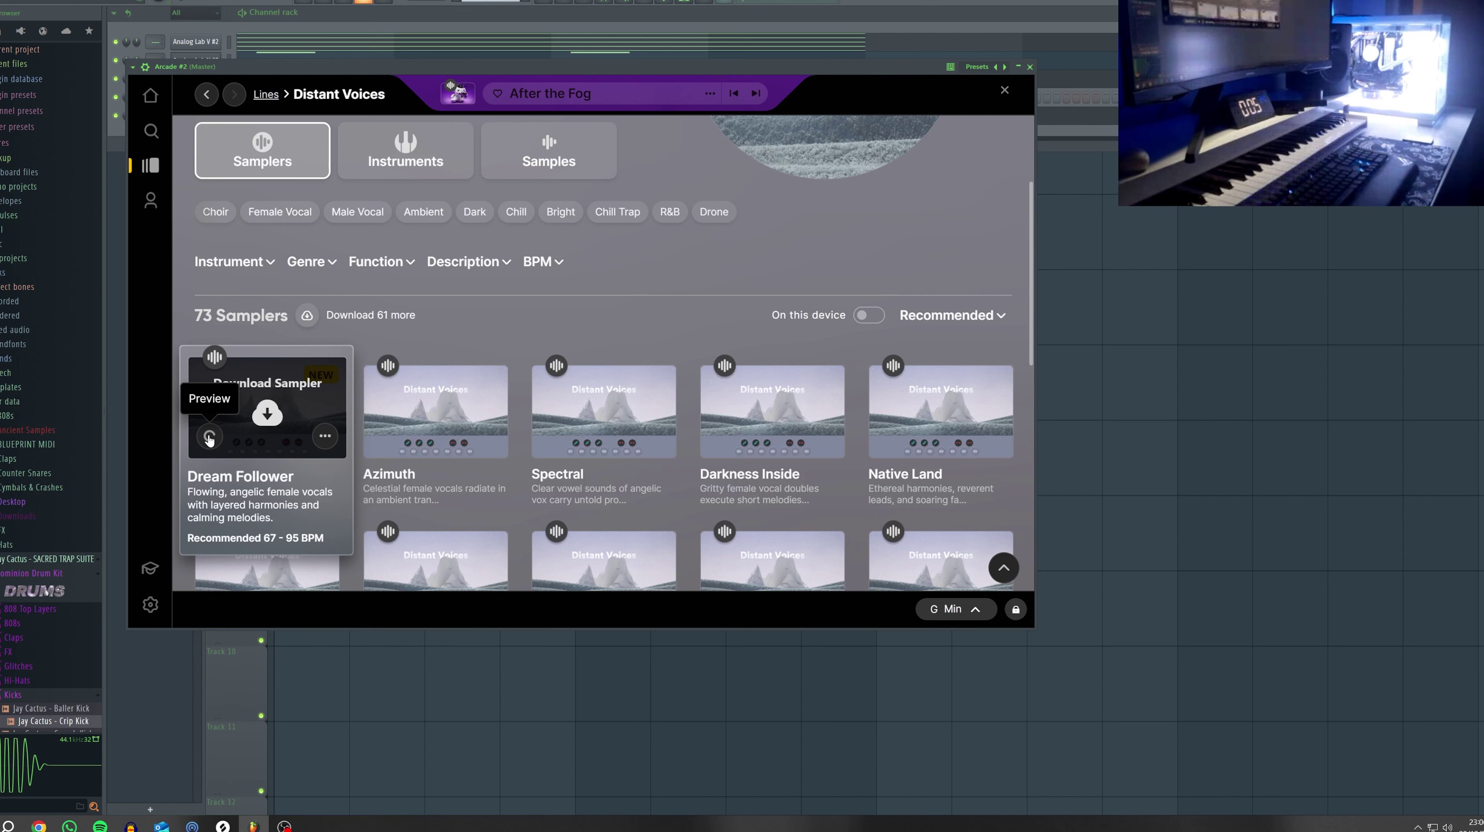
click(378, 437)
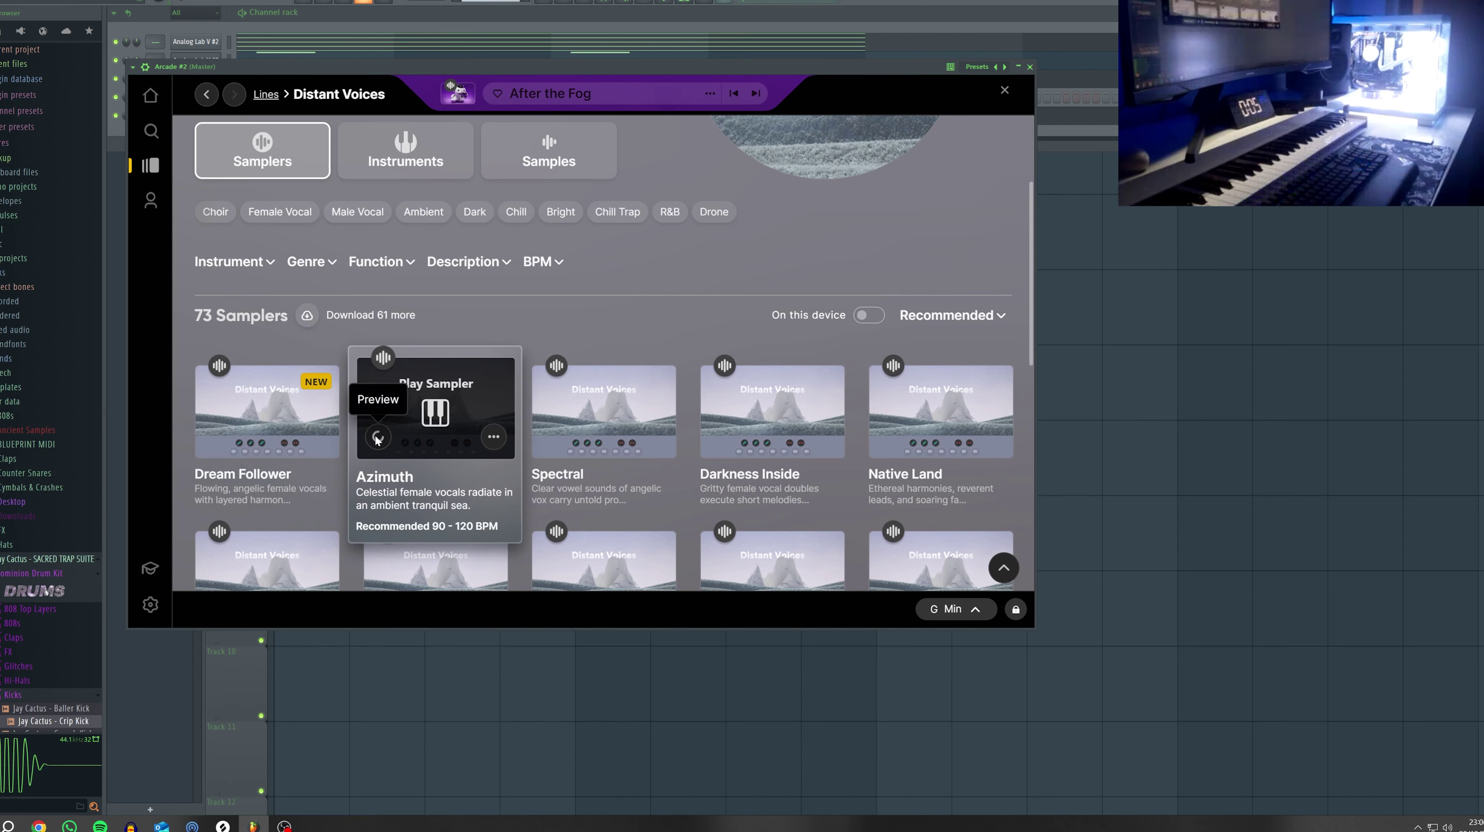
click(547, 436)
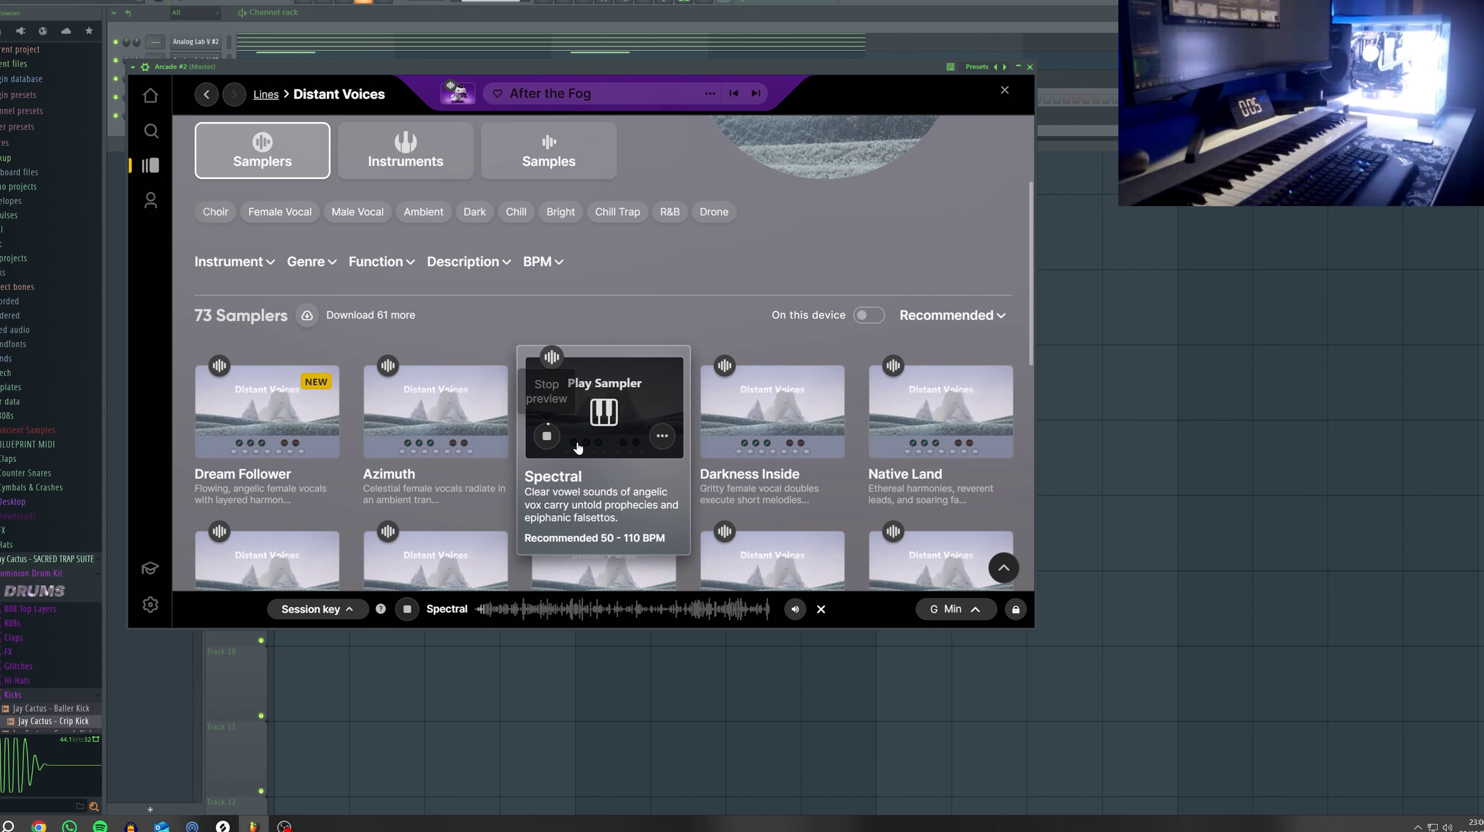
click(720, 437)
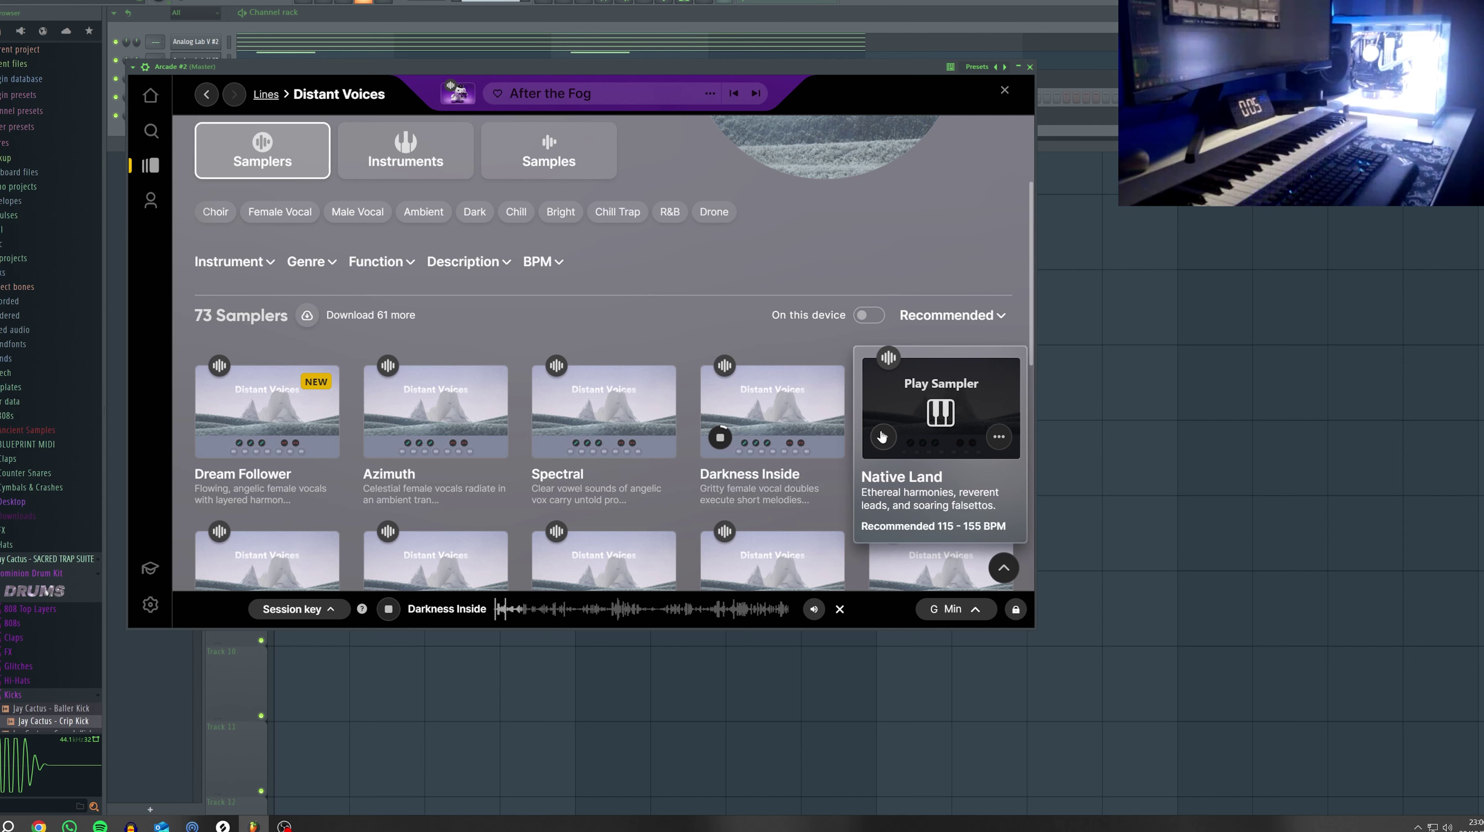
click(882, 436)
scroll(398, 349, down, 4)
click(210, 356)
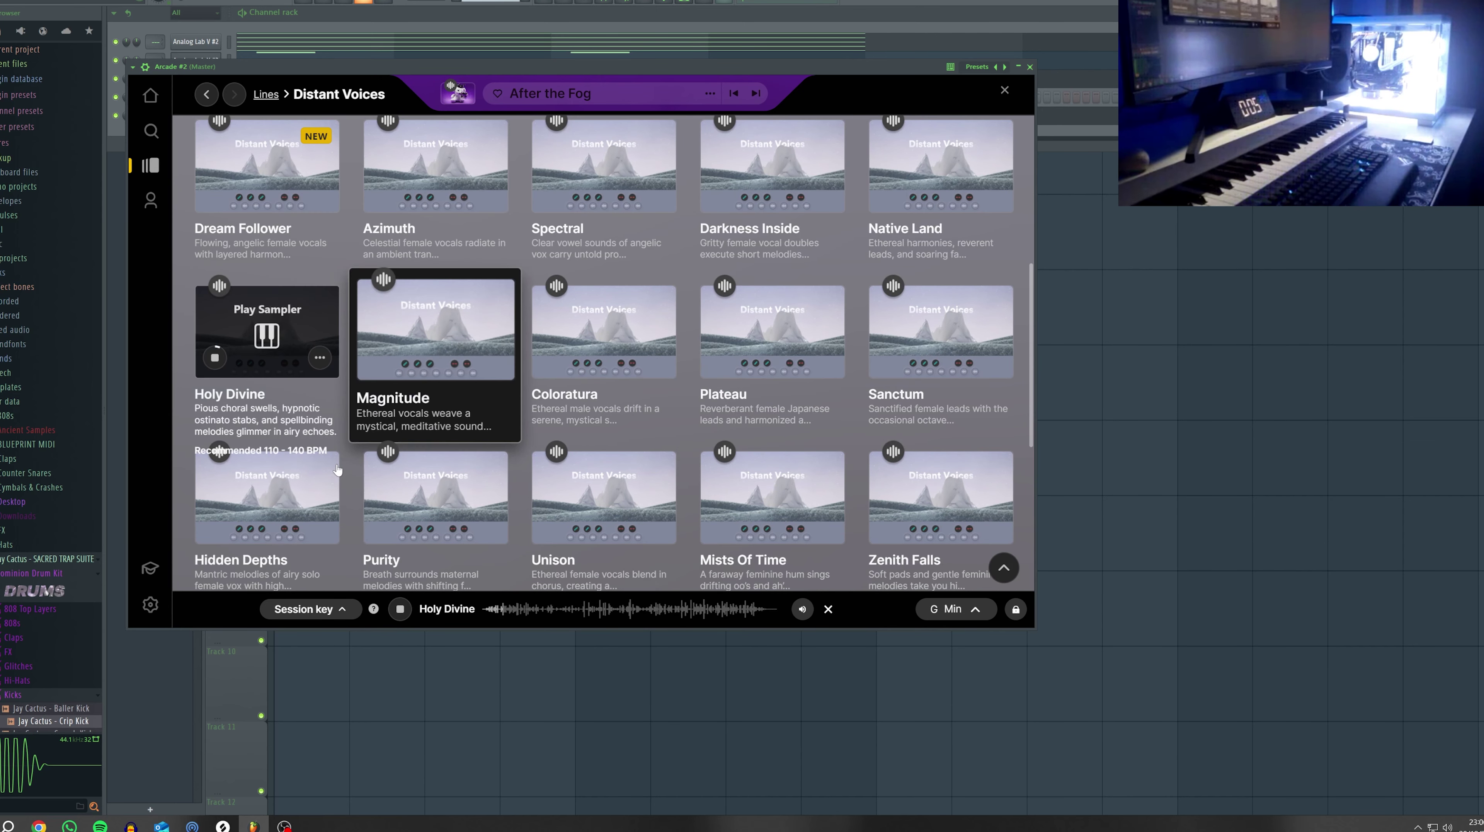
click(378, 356)
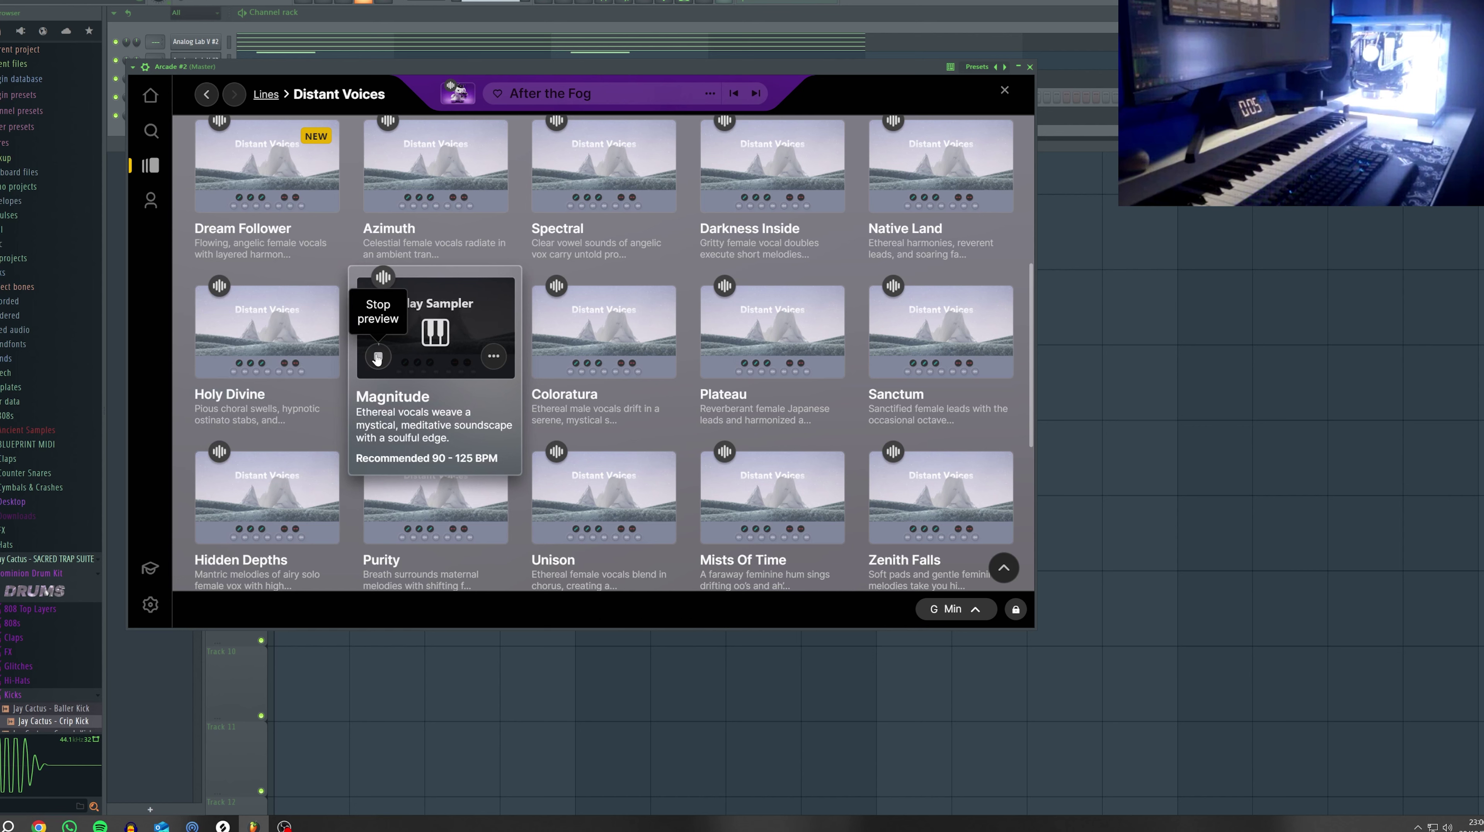
click(437, 335)
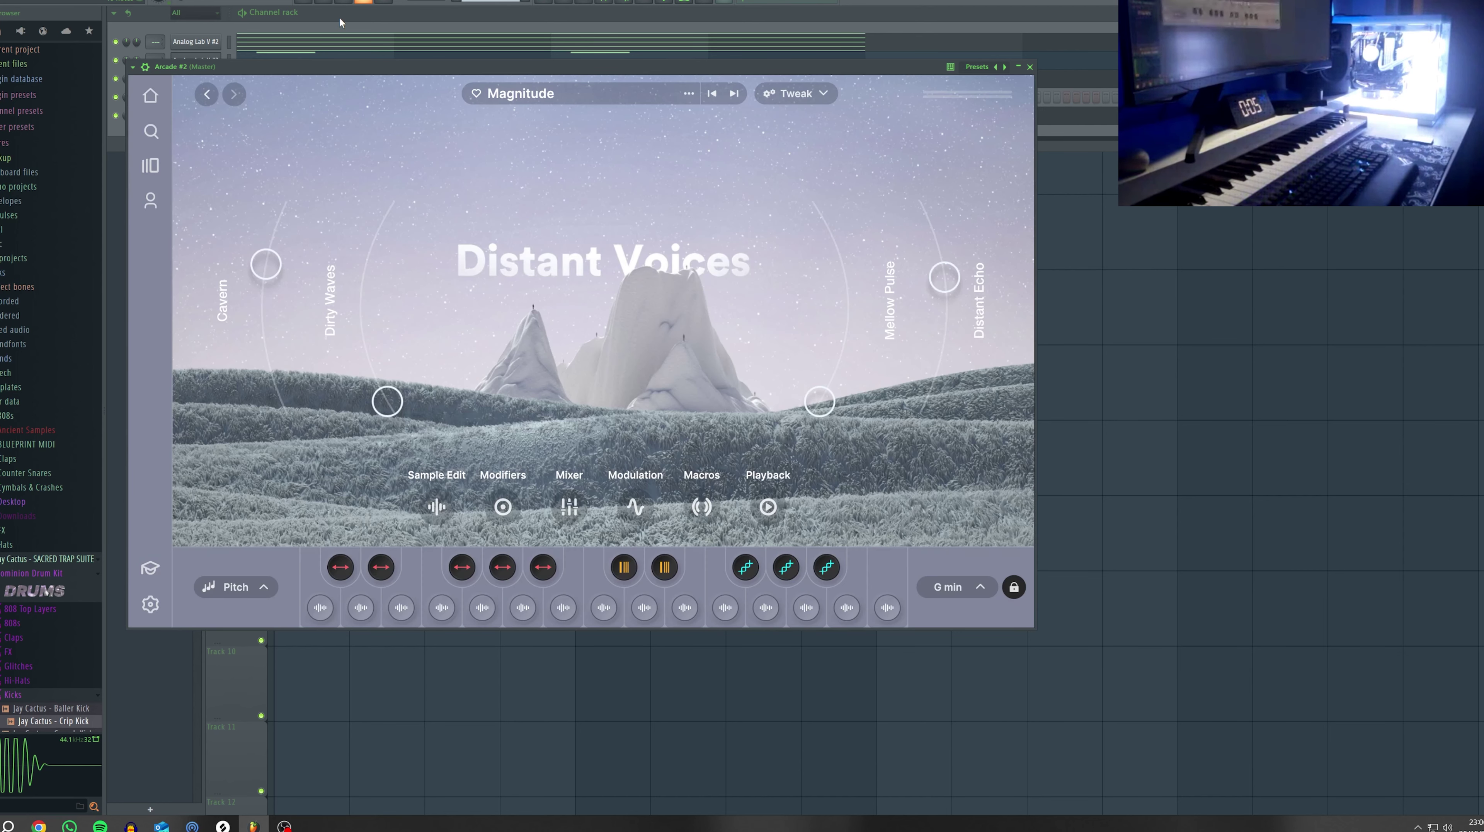
In the Arcade #2 piano roll, add a two-bar note followed by a two-bar note one octave higher, after auditioning keys
click(341, 22)
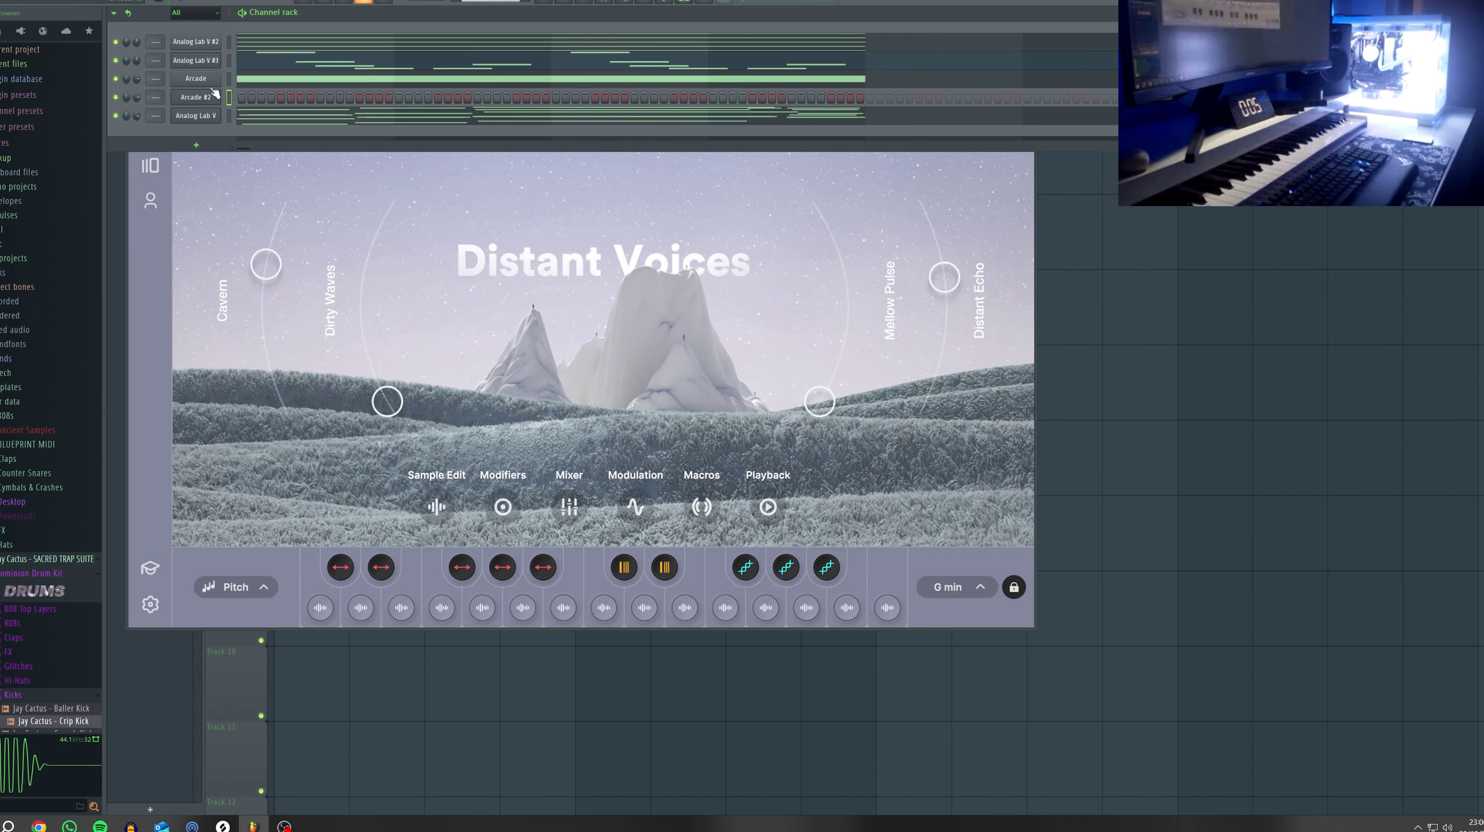
right_click(208, 98)
click(245, 94)
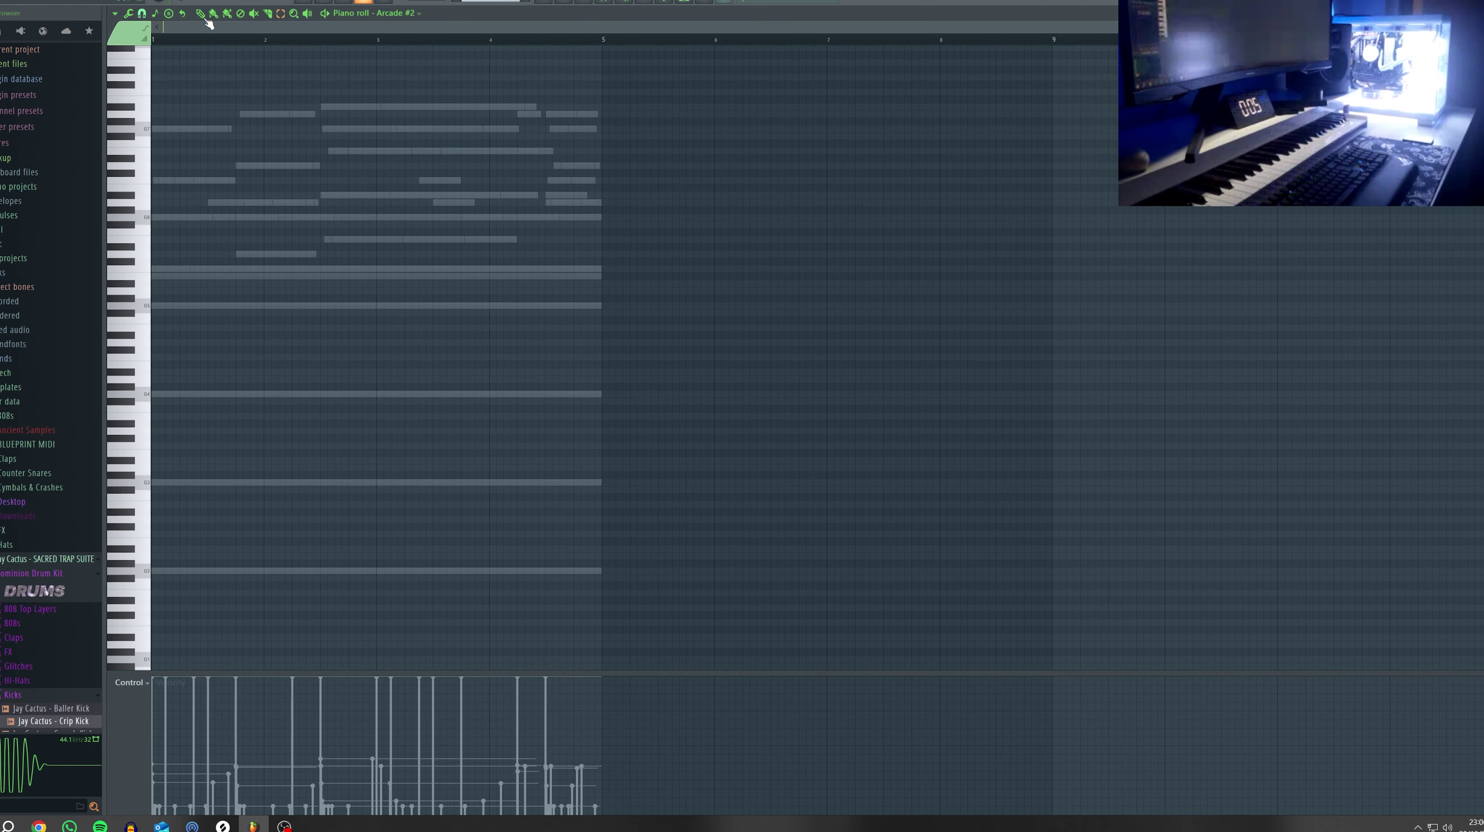
click(121, 374)
click(122, 429)
click(126, 402)
click(157, 394)
drag(193, 394, 378, 371)
click(378, 304)
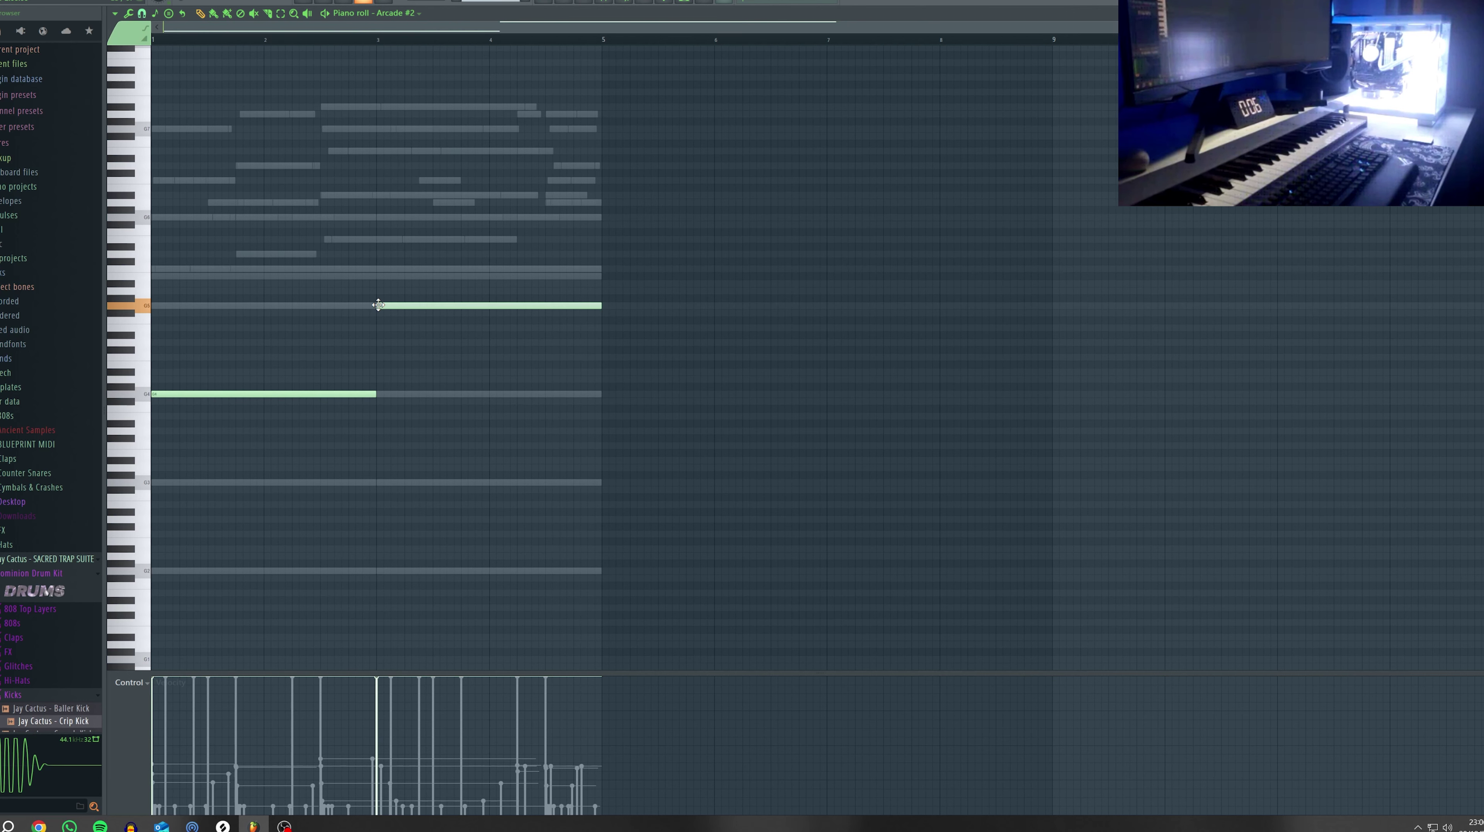
Play back the arrangement in the playlist to hear the new Arcade #2 vocal layer
click(543, 2)
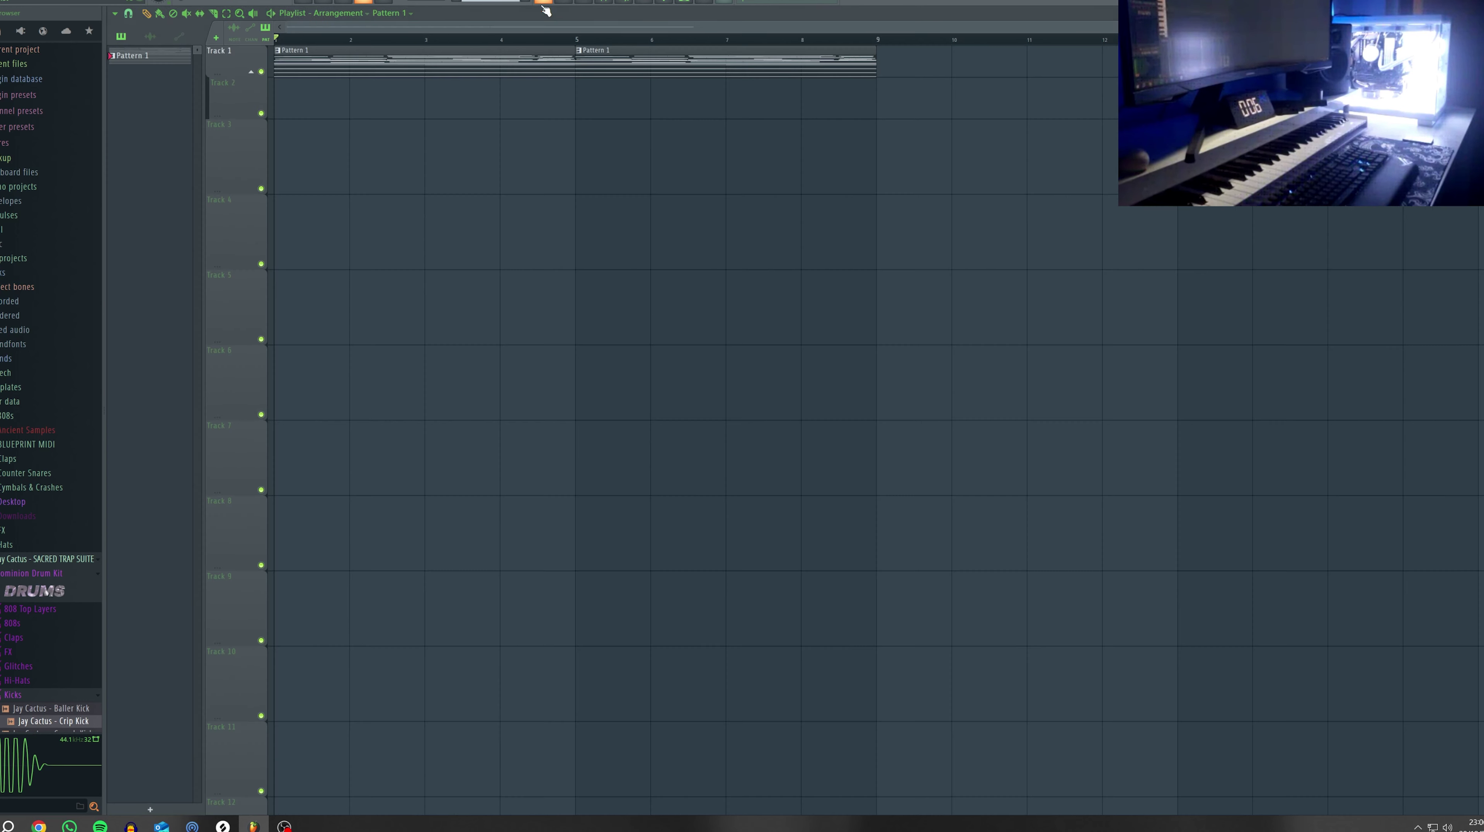
key(space)
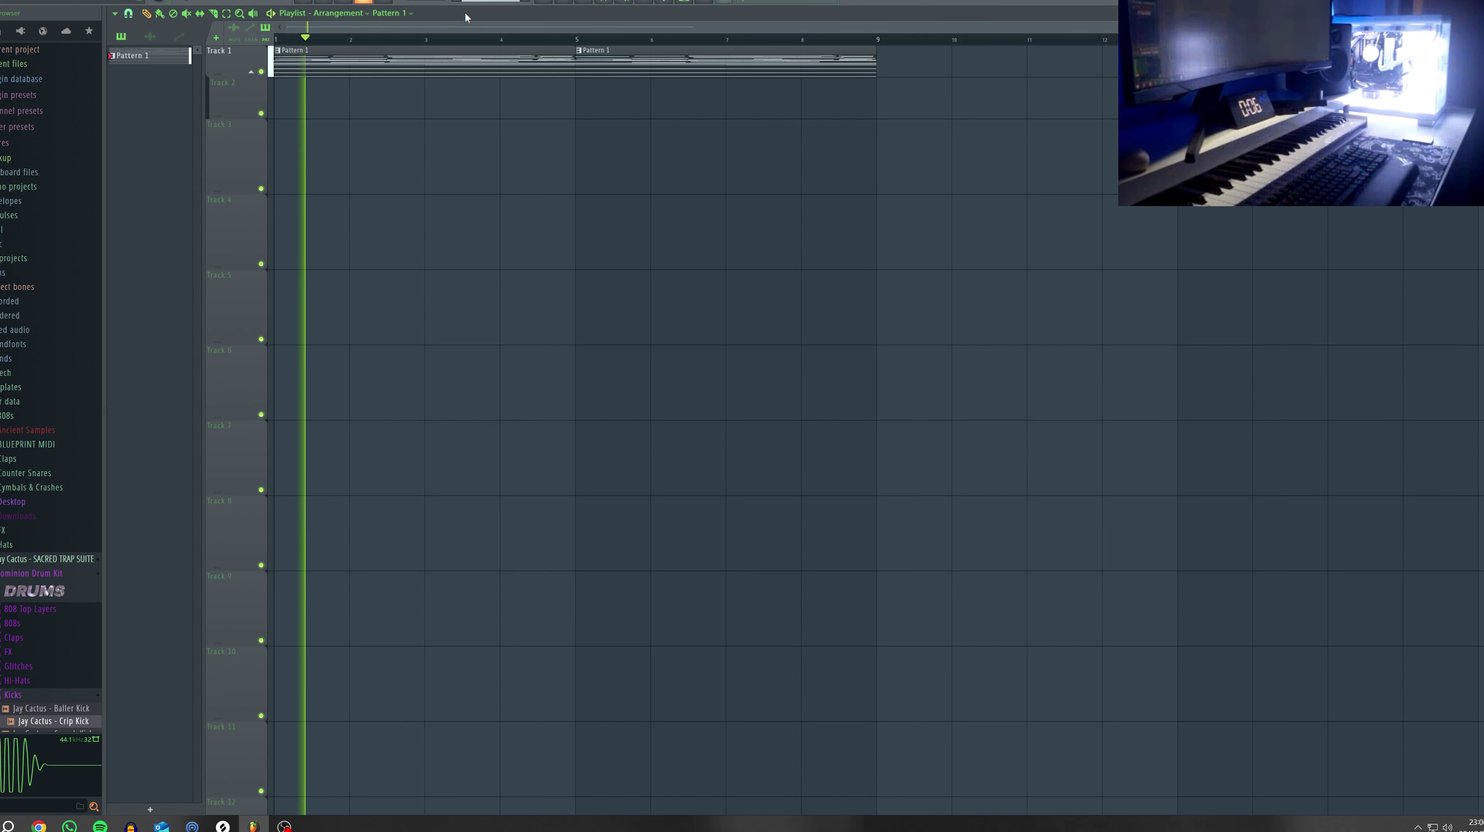
click(583, 2)
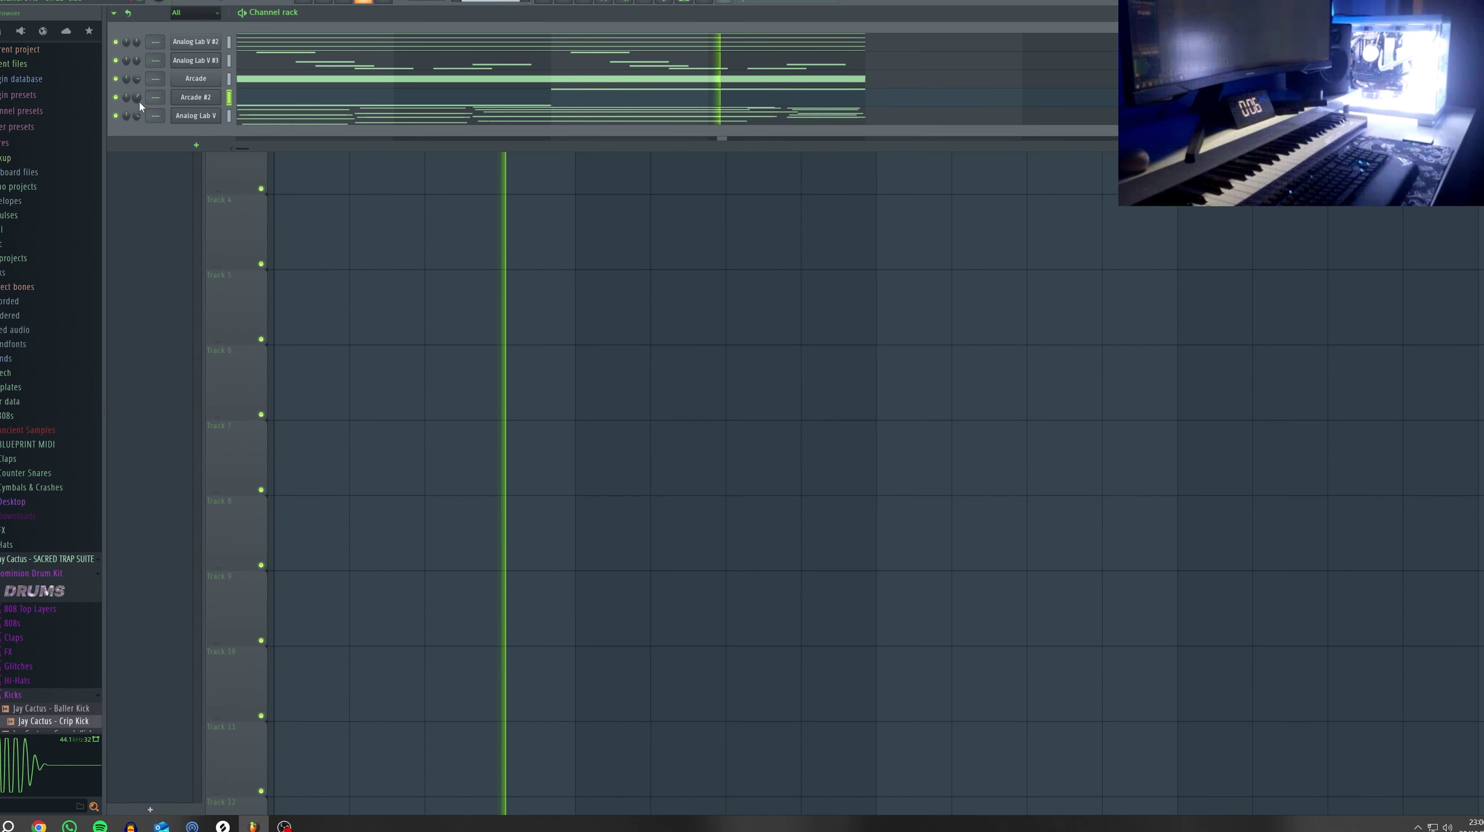
key(F6)
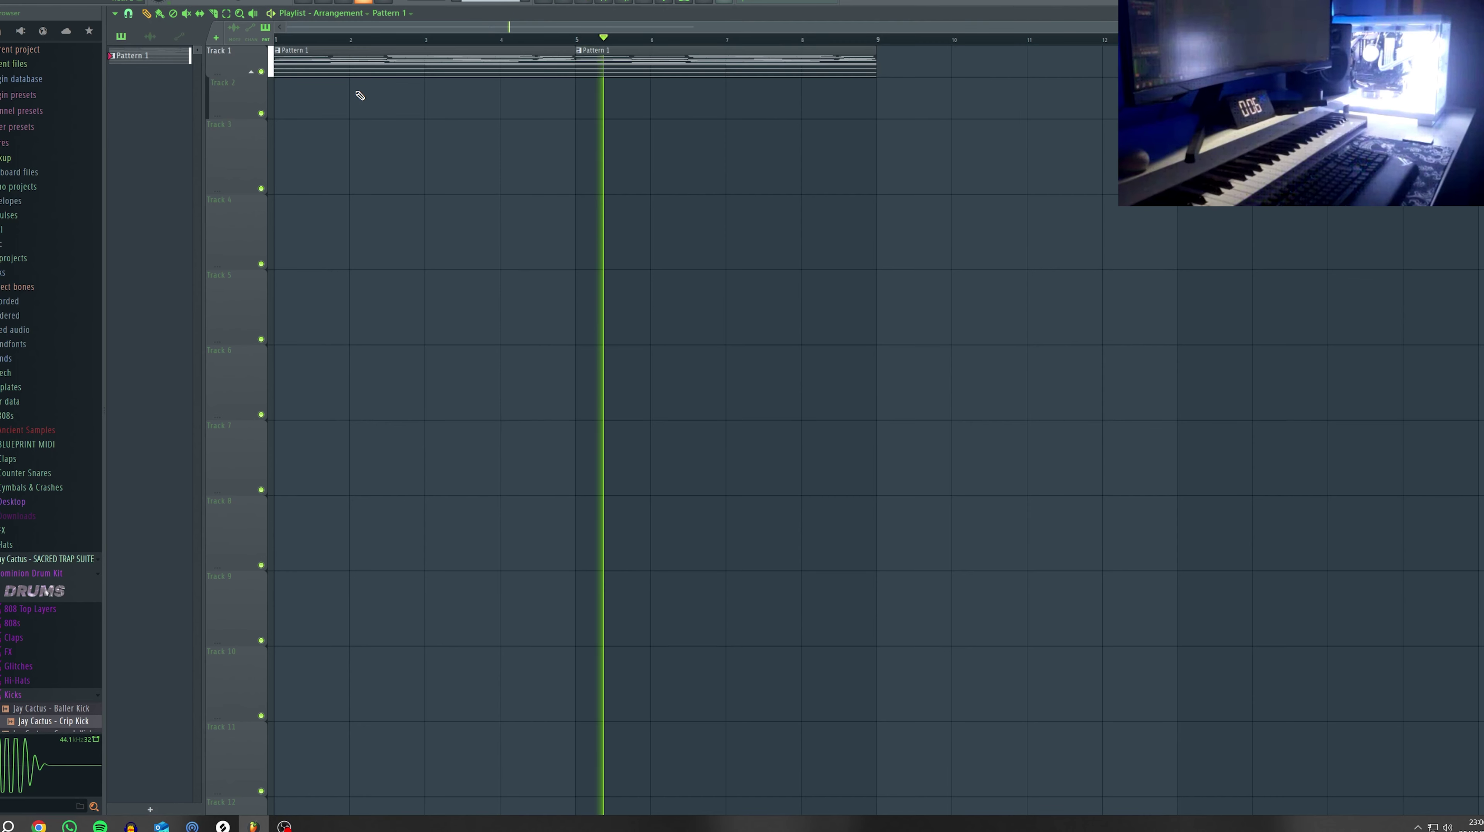
key(space)
Route the Arcade #2 channel to mixer insert 11 and load Fruity Parametric EQ 2 on that insert
click(593, 2)
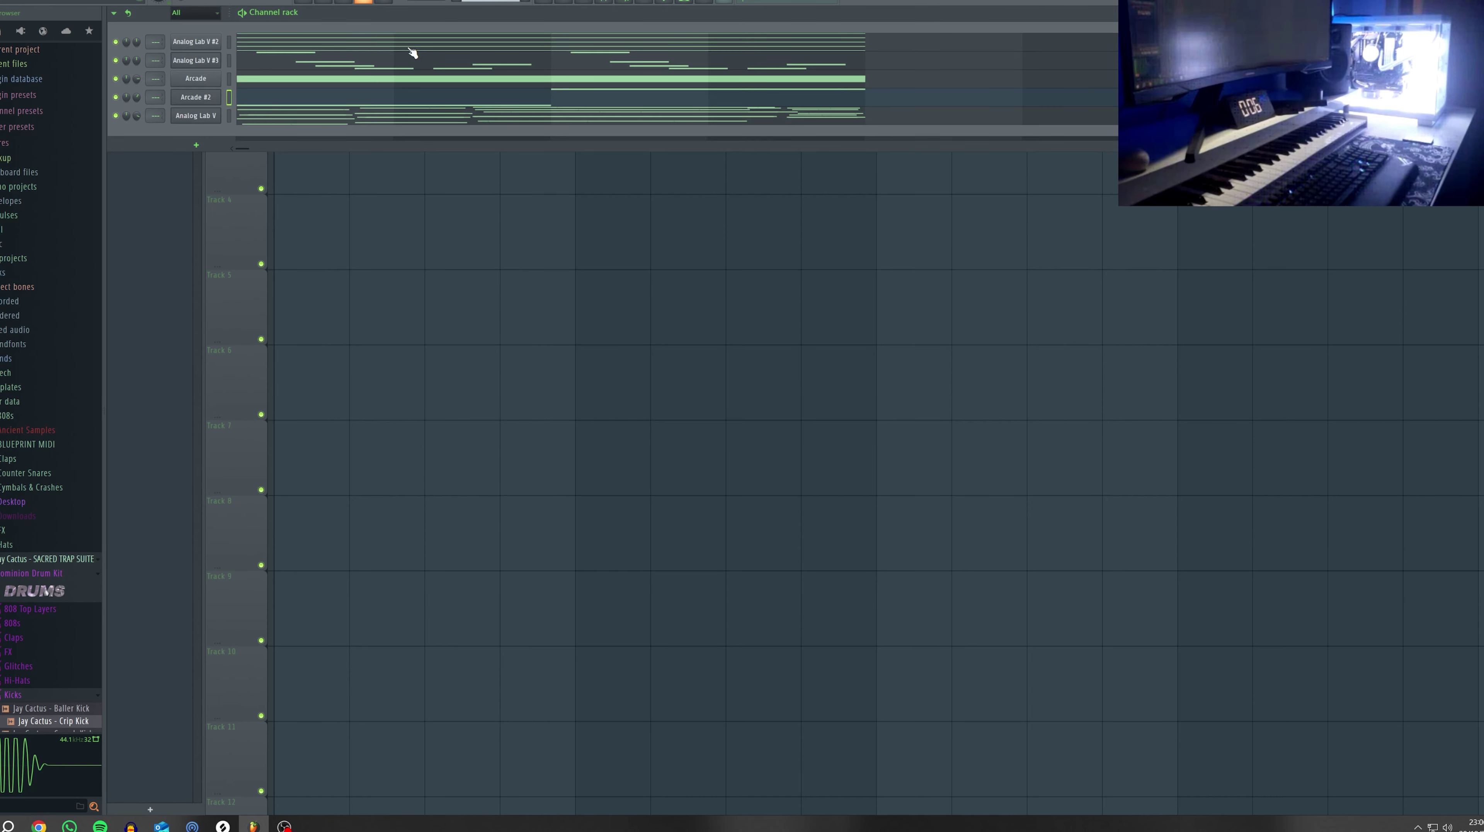
click(185, 98)
drag(247, 66, 258, 116)
drag(155, 97, 155, 76)
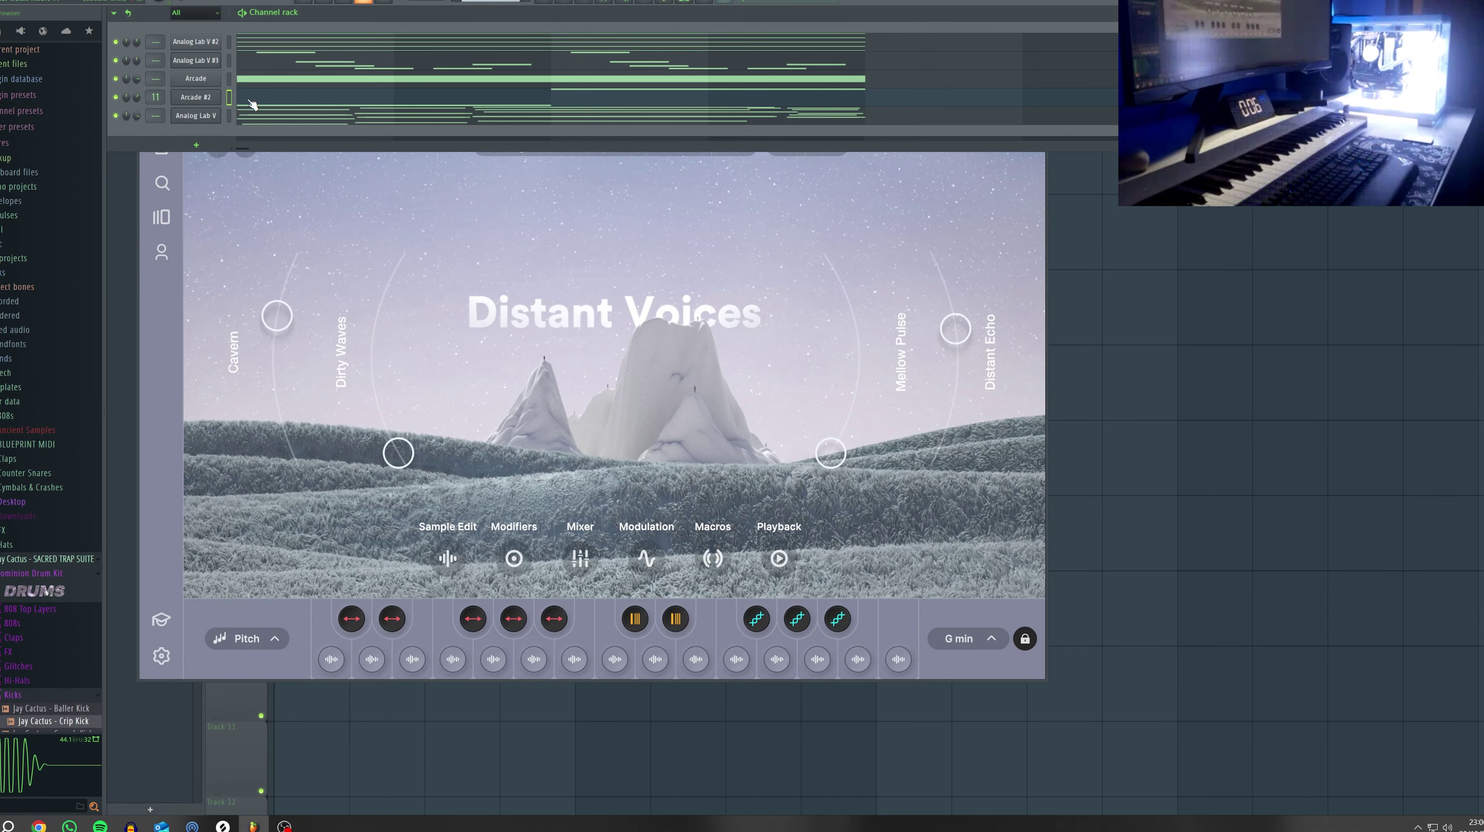
click(604, 3)
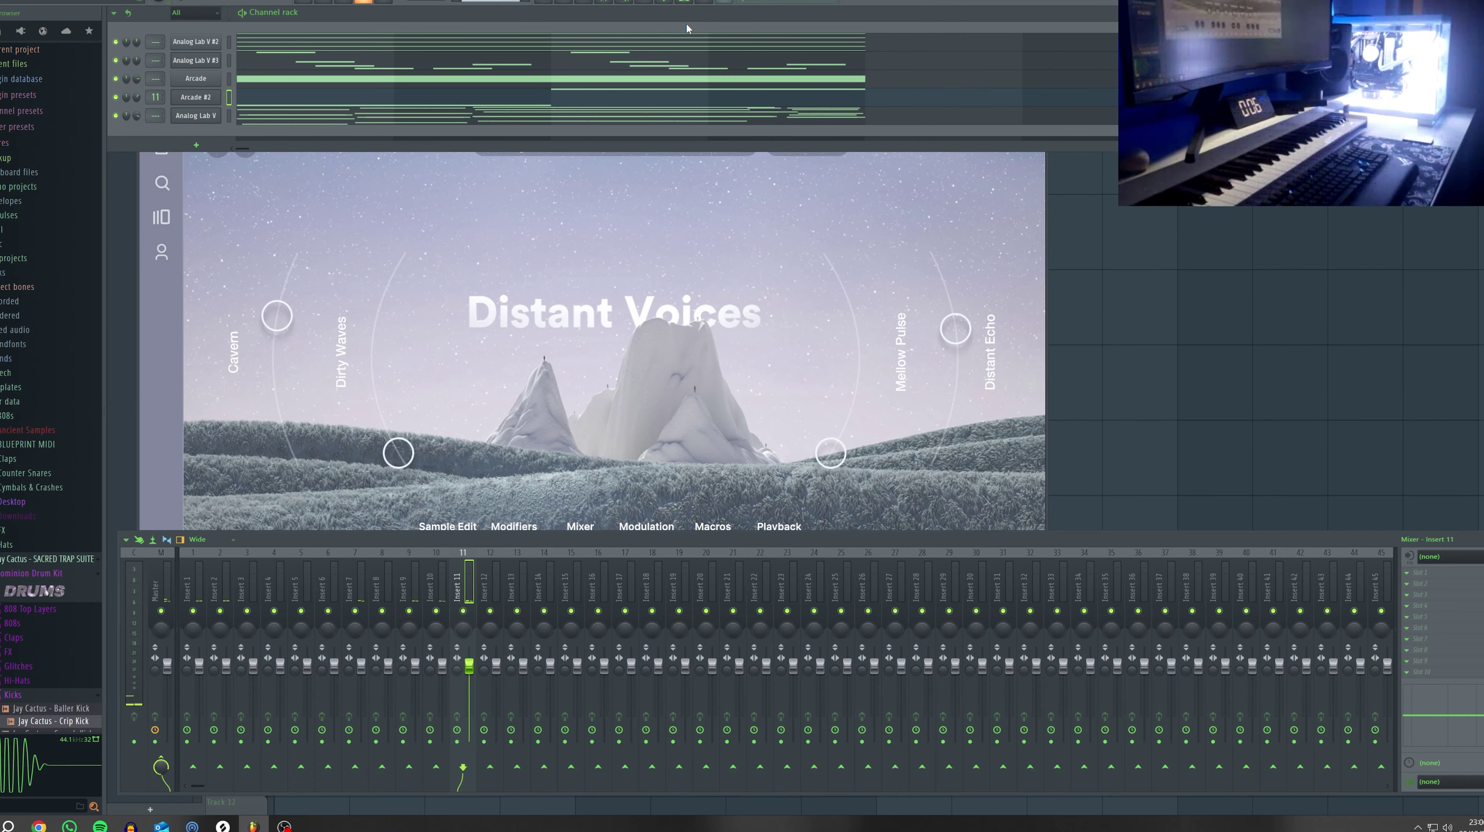
click(1408, 576)
click(1340, 665)
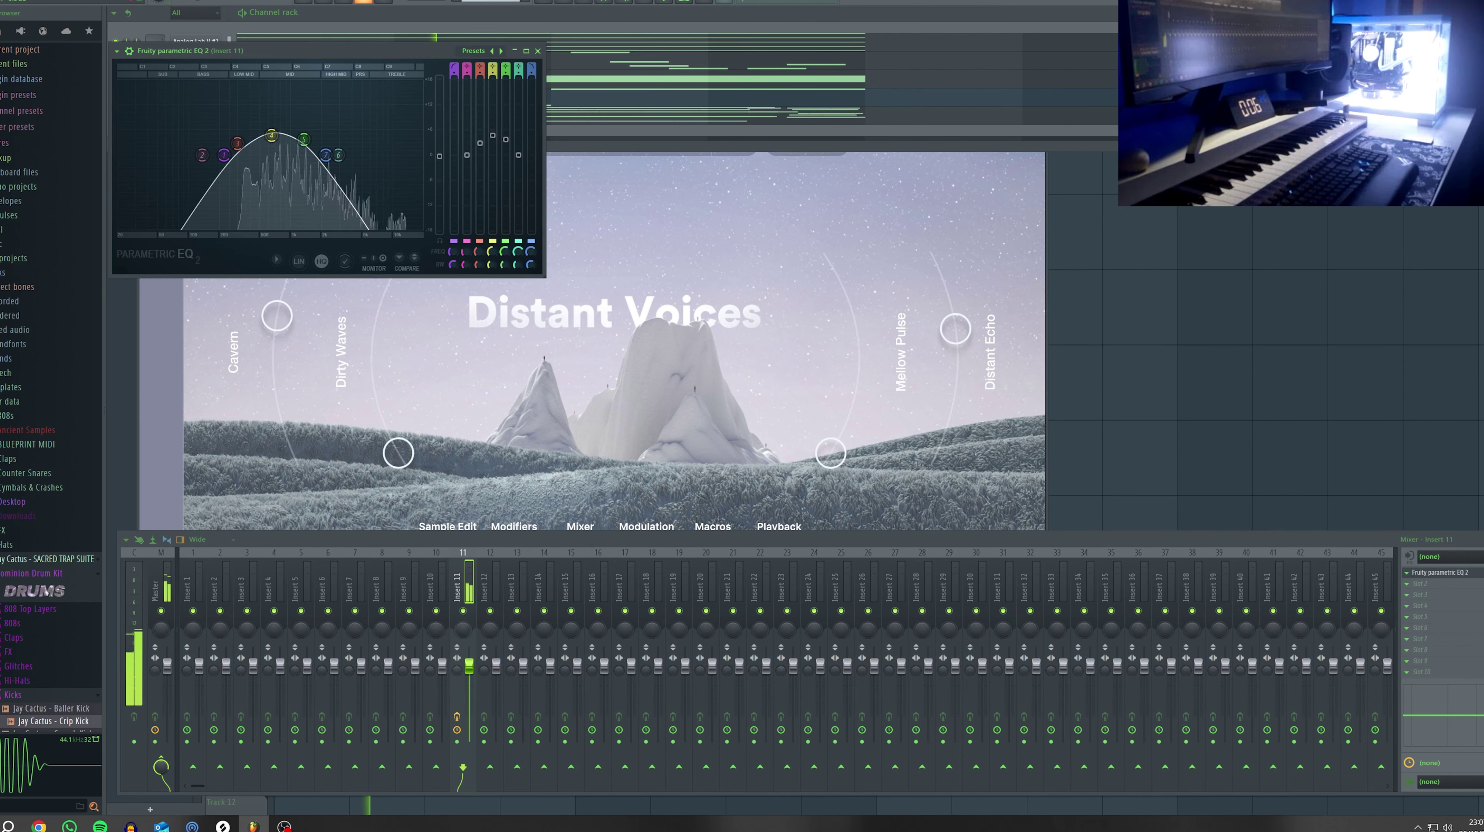
Roll off the lows and highs in insert 11's EQ, and lower the Arcade #2 channel volume
drag(201, 155, 220, 184)
drag(305, 140, 358, 172)
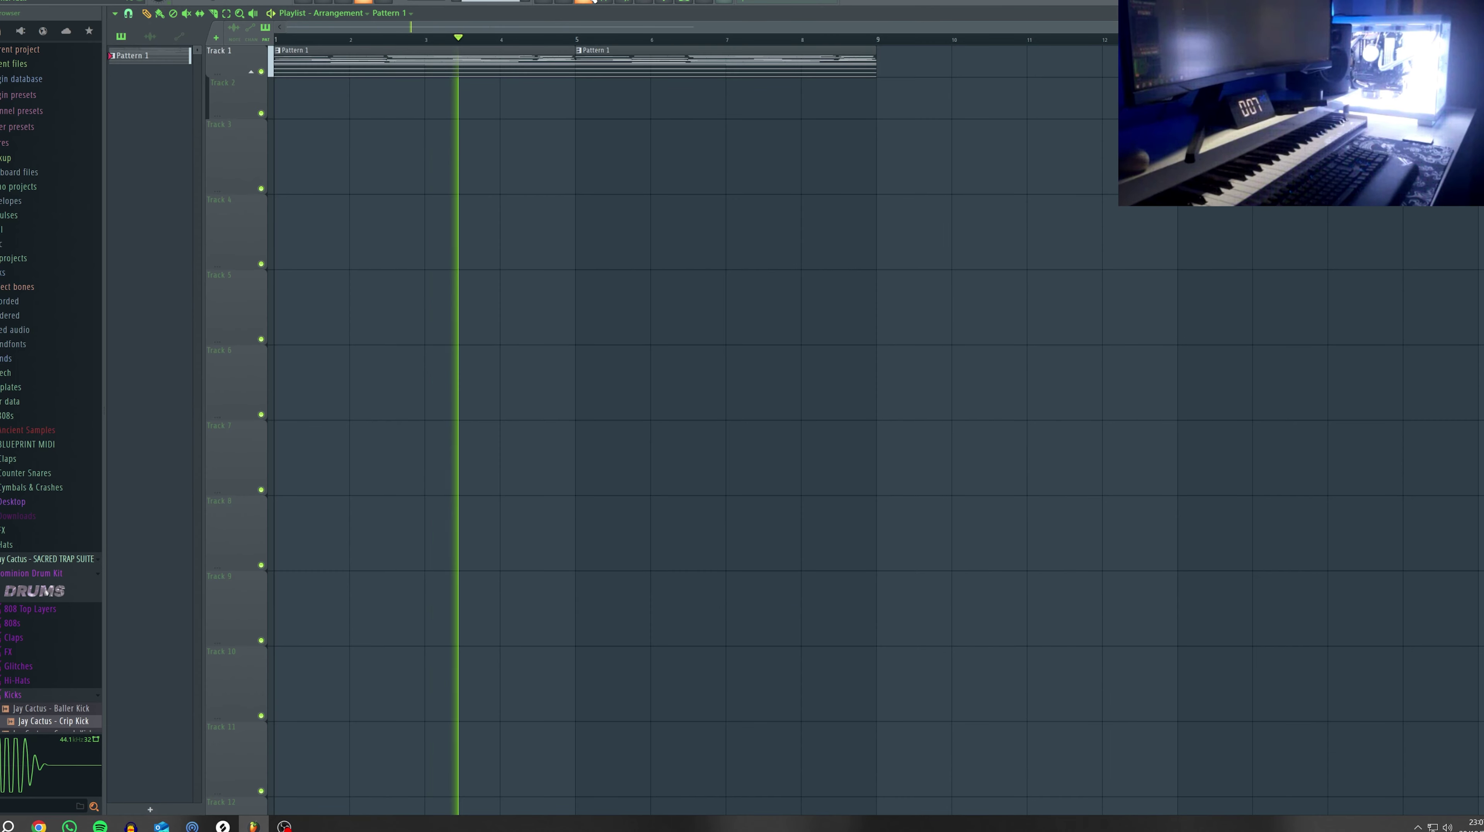
key(F6)
drag(138, 98, 138, 119)
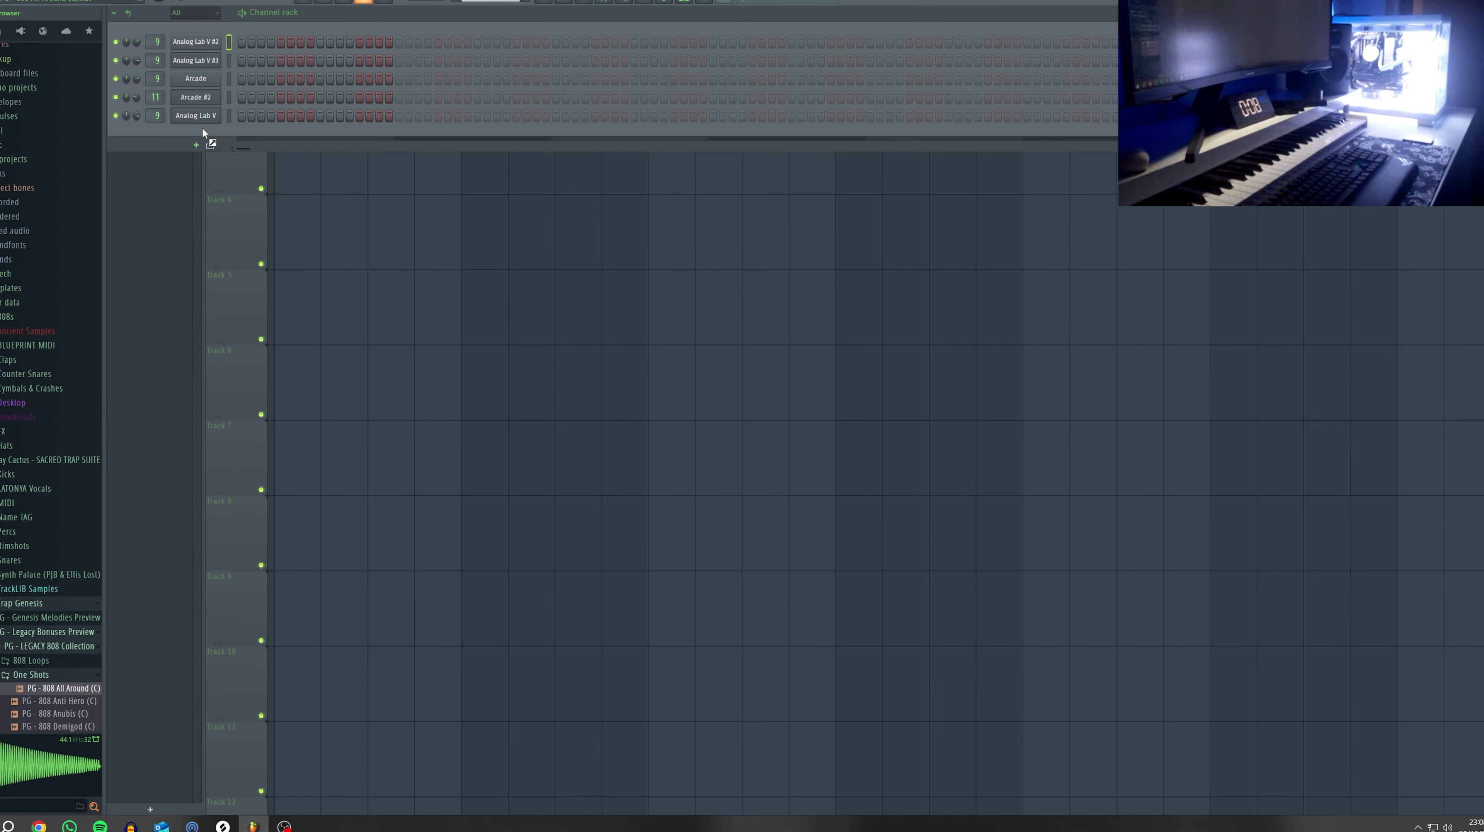
Add the PG - 808 All Around (C) sample as a new channel and open its sampler settings
drag(202, 128, 185, 136)
click(204, 137)
Raise the 808 sample's trim and fade-out, and set the channel to cut itself
click(371, 212)
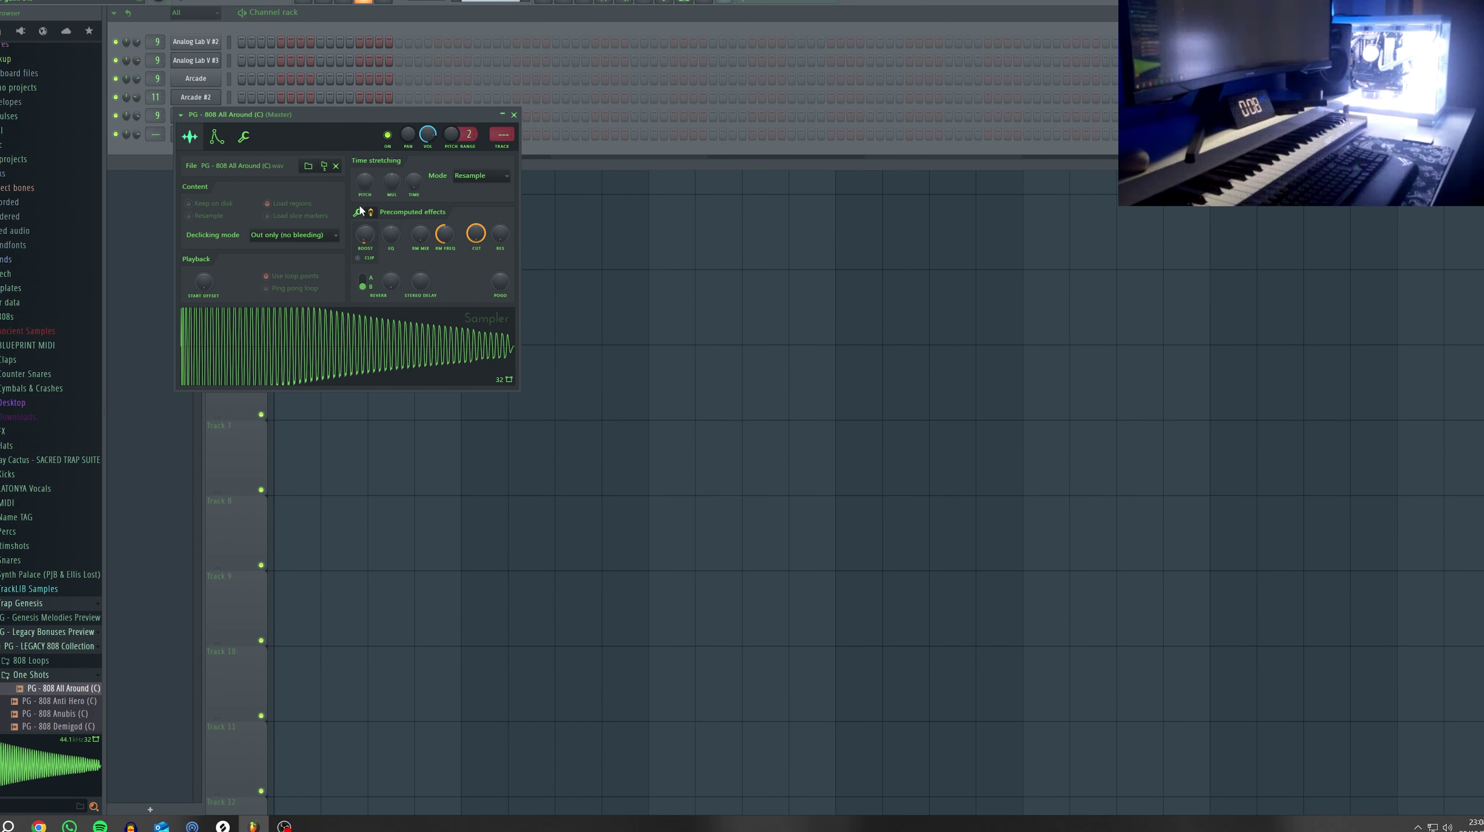
click(370, 213)
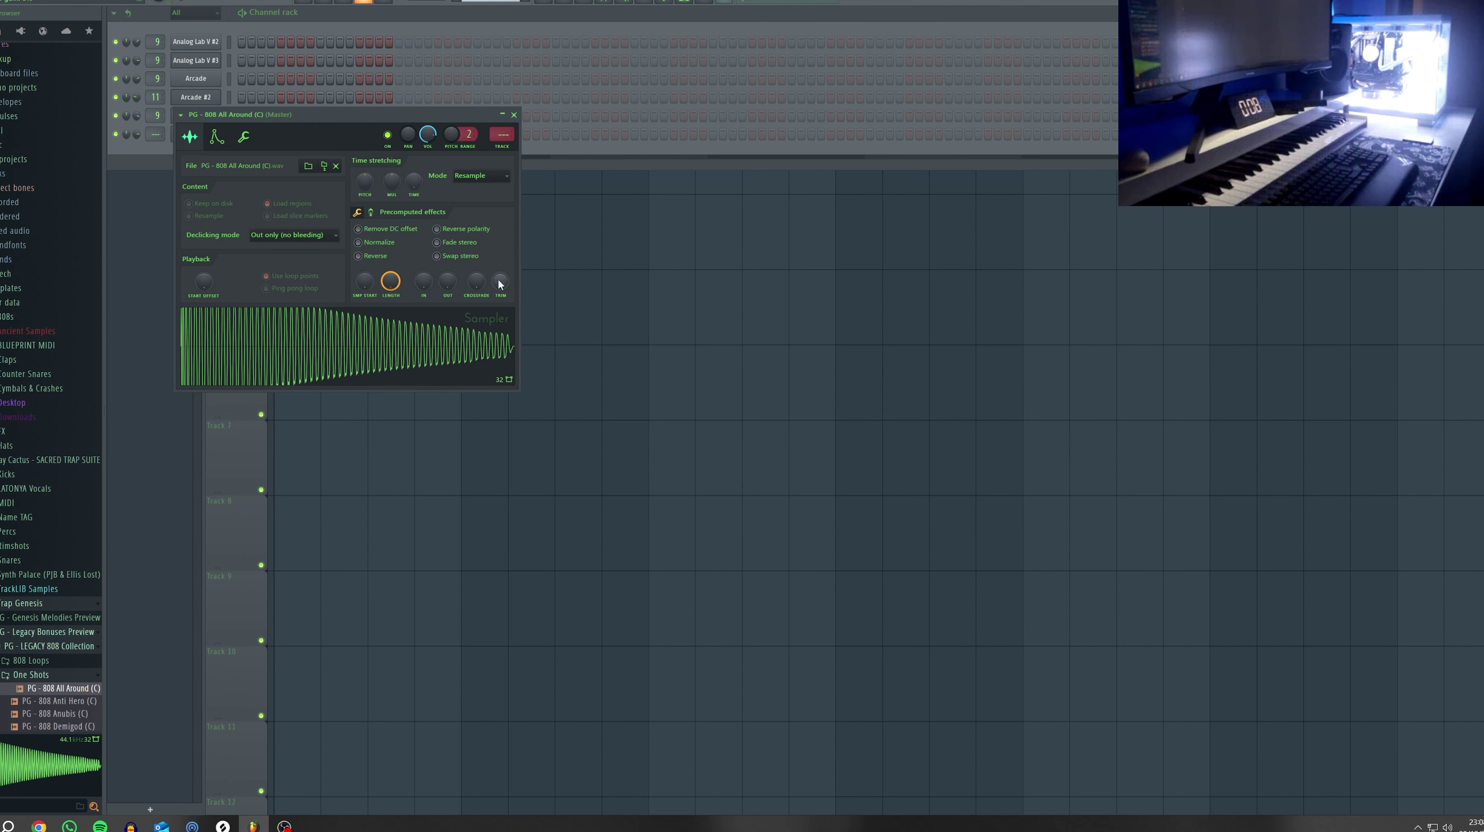
drag(450, 282, 450, 268)
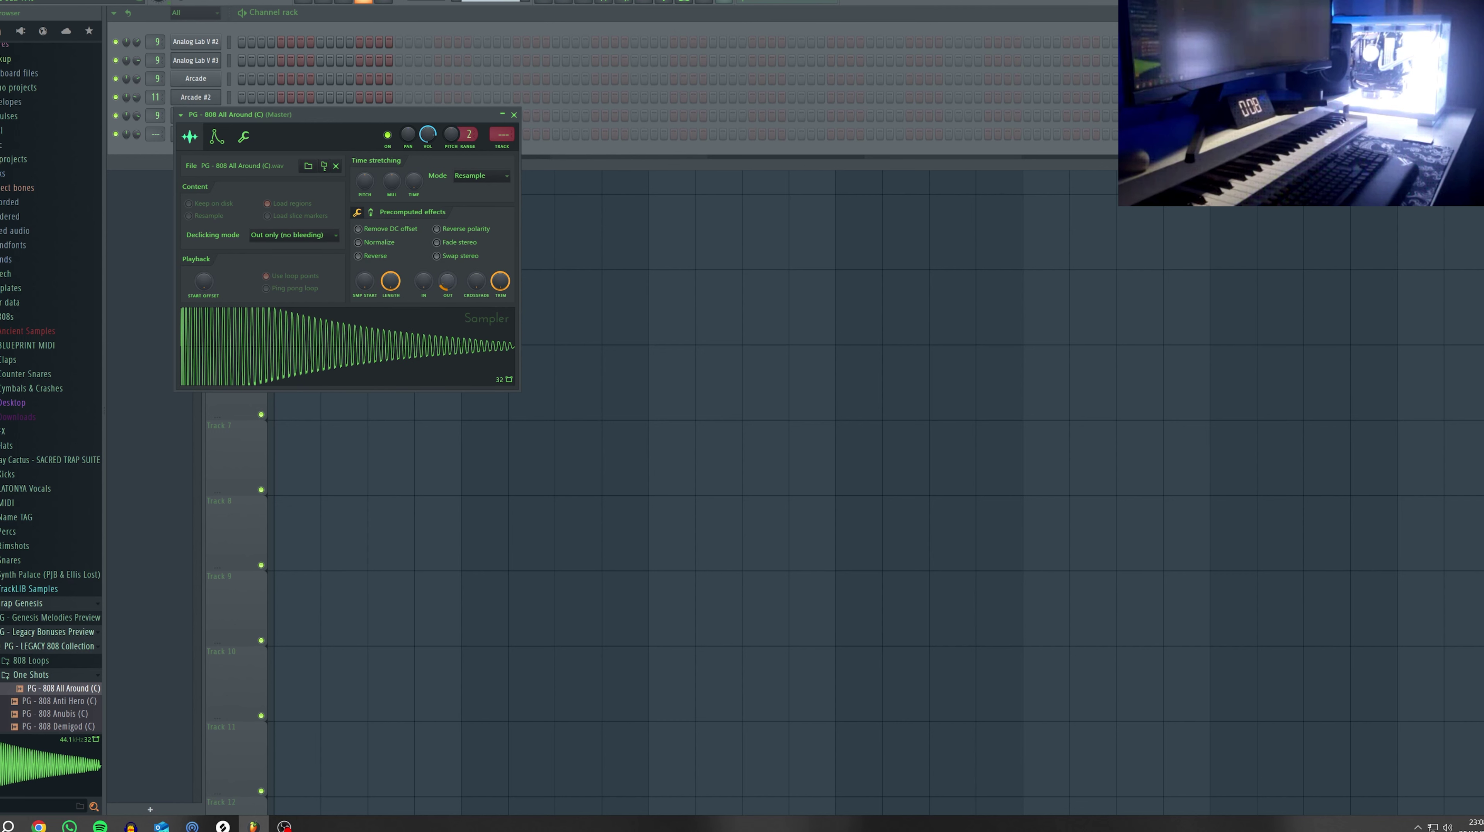
click(241, 138)
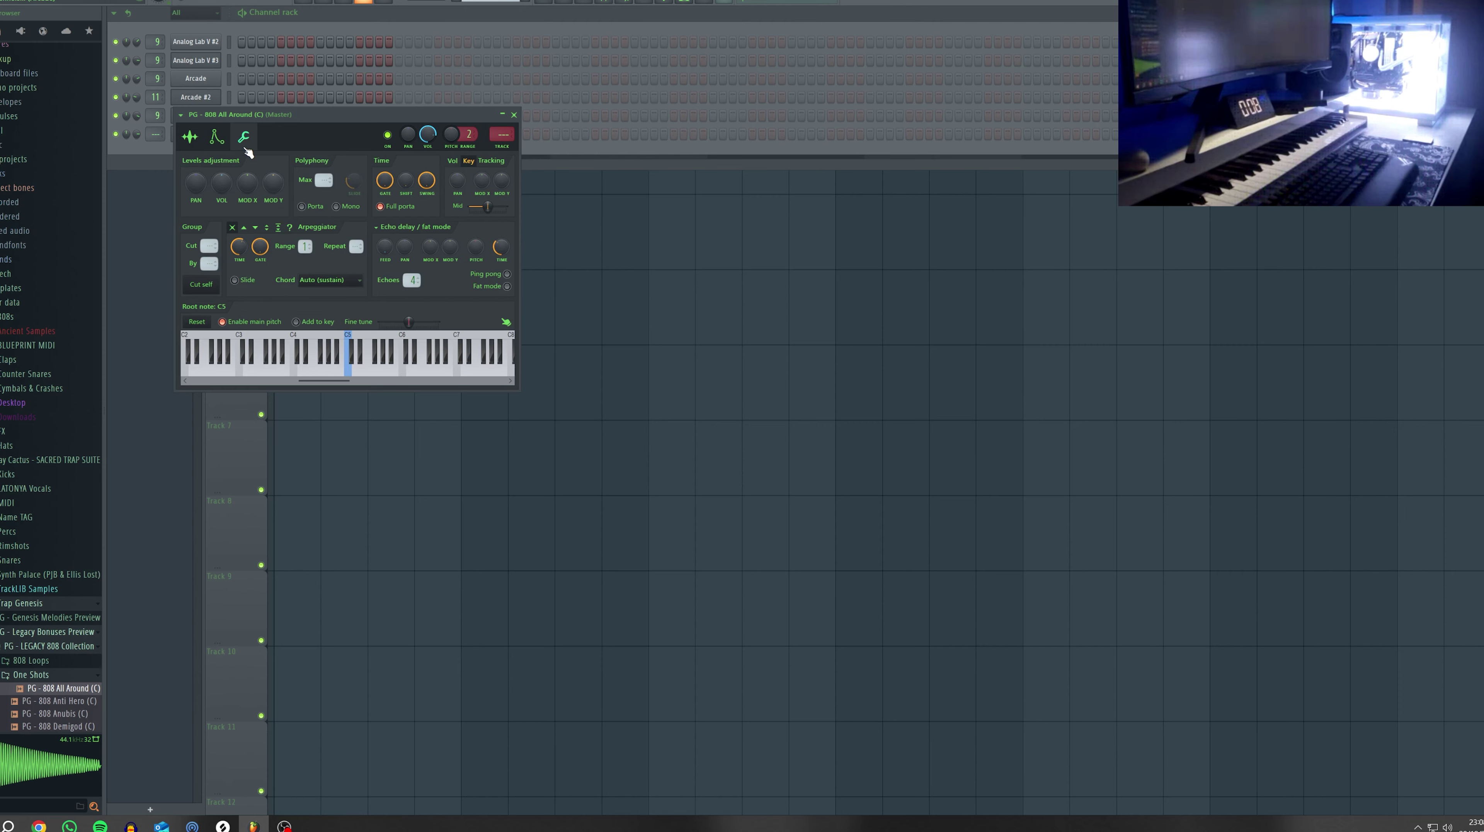
click(210, 287)
Place short 808 notes on a single pitch in the piano roll to form a four-bar bass rhythm
click(343, 21)
key(F7)
drag(131, 297, 128, 305)
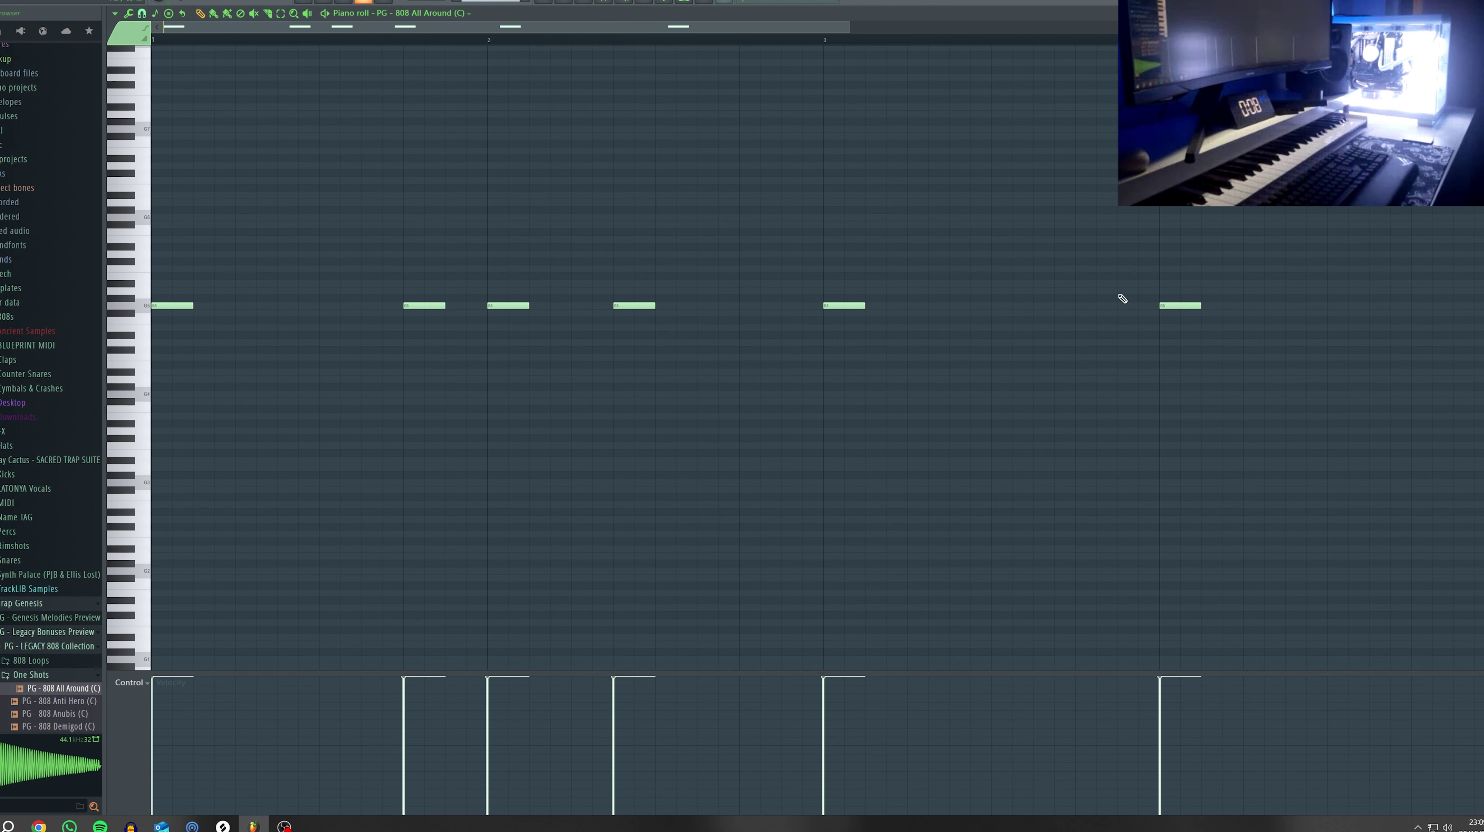
Place the Pattern 2 clip at bar 1 of Track 2 and repeat it at bars 5, 9 and 13 during playback
click(554, 3)
mouse_move(452, 144)
mouse_down()
mouse_move(533, 156)
mouse_move(290, 90)
mouse_up()
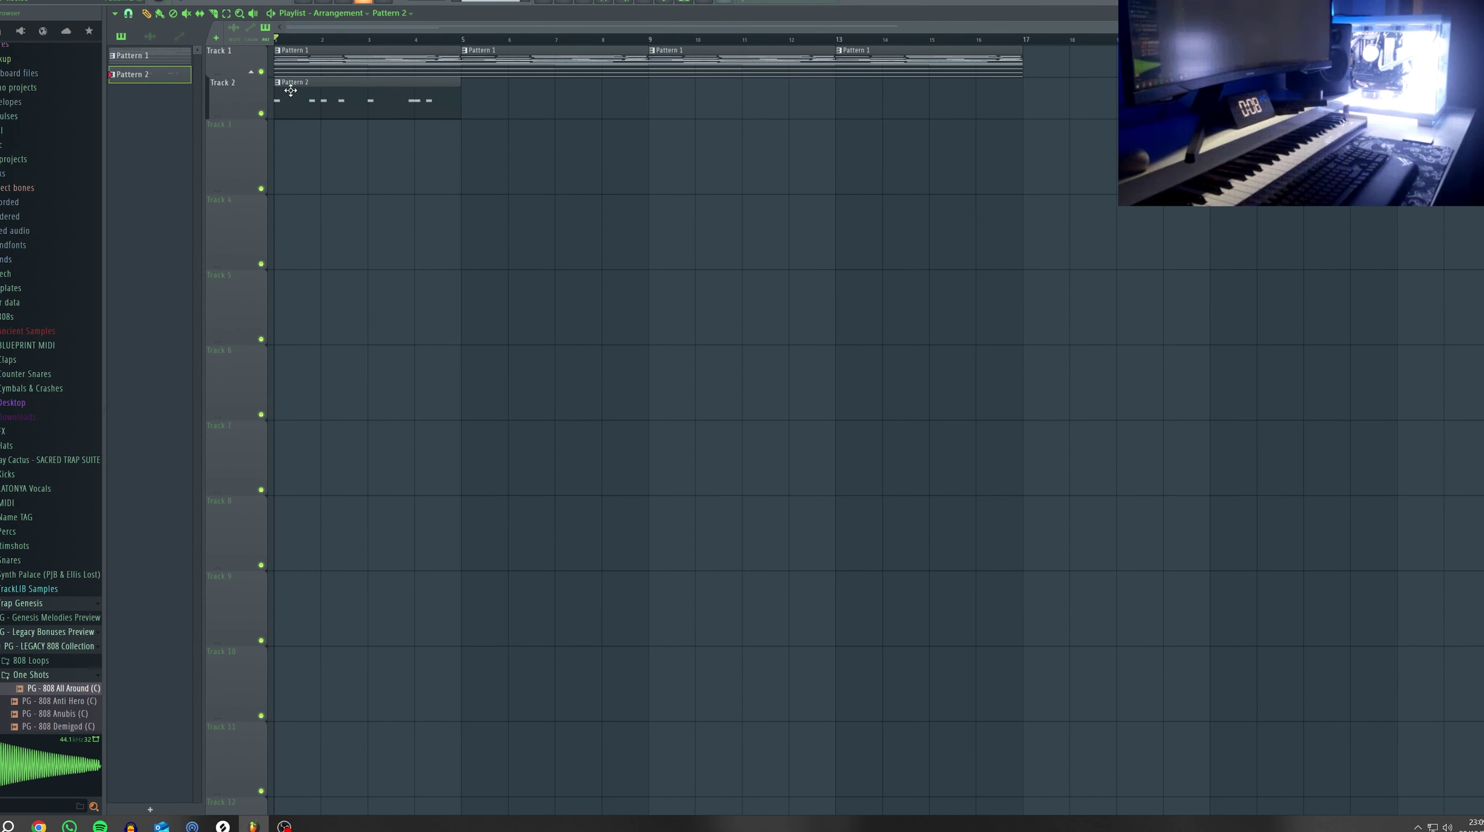
key(space)
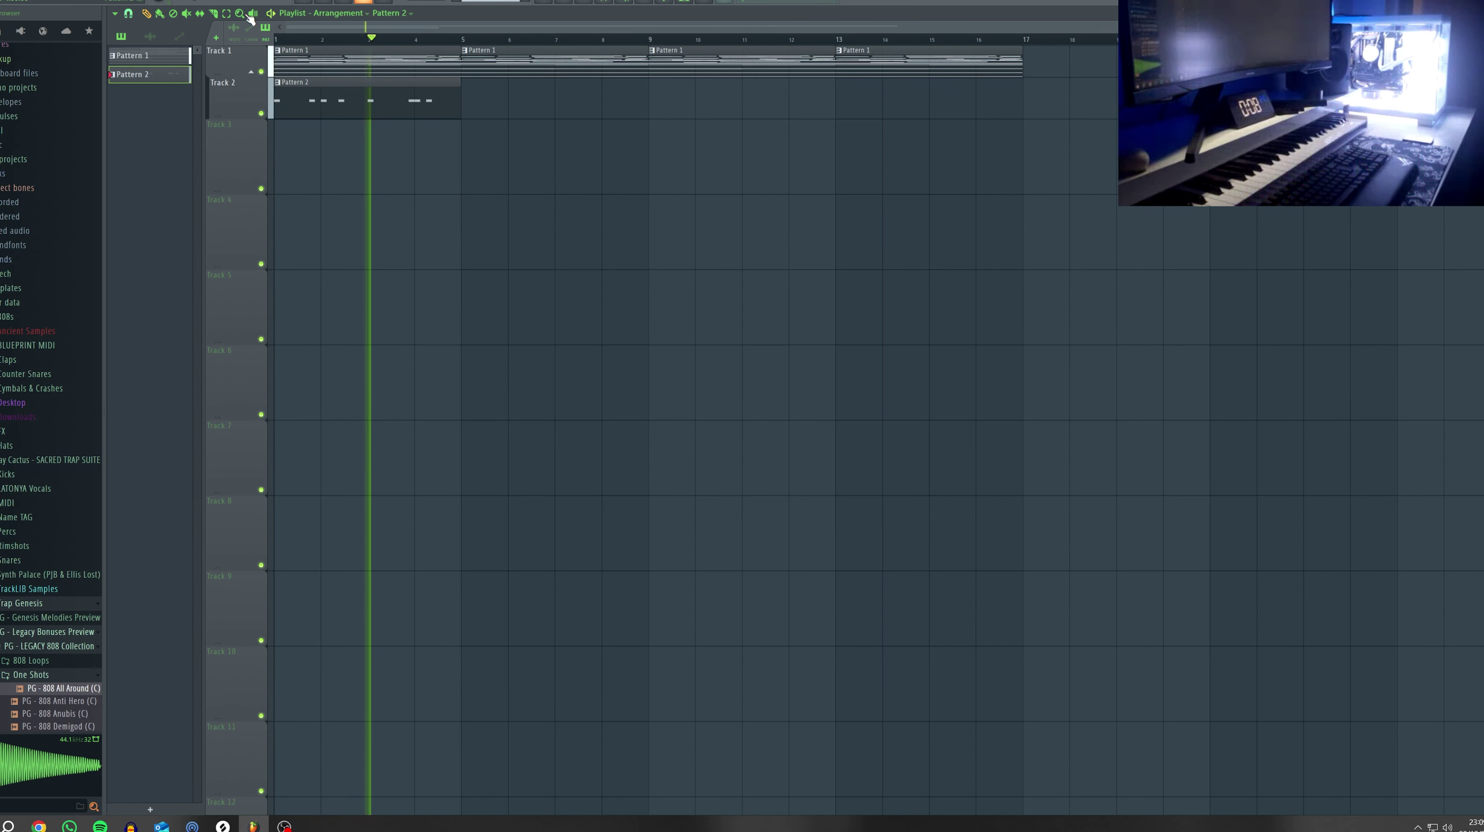
click(470, 97)
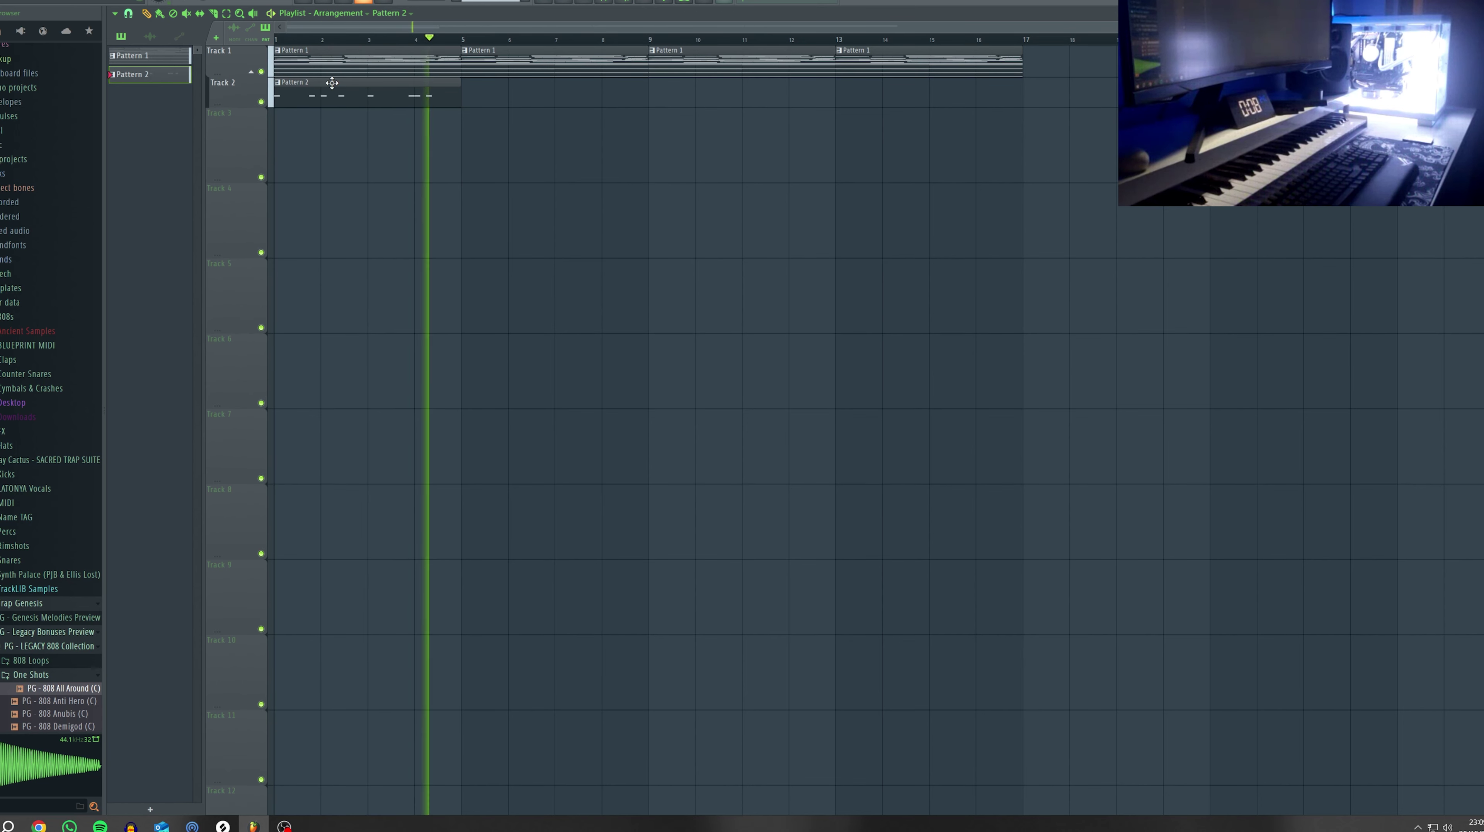
click(676, 93)
click(844, 93)
Make the Pattern 2 clip at bar 13 unique and open the piano roll for it
click(840, 82)
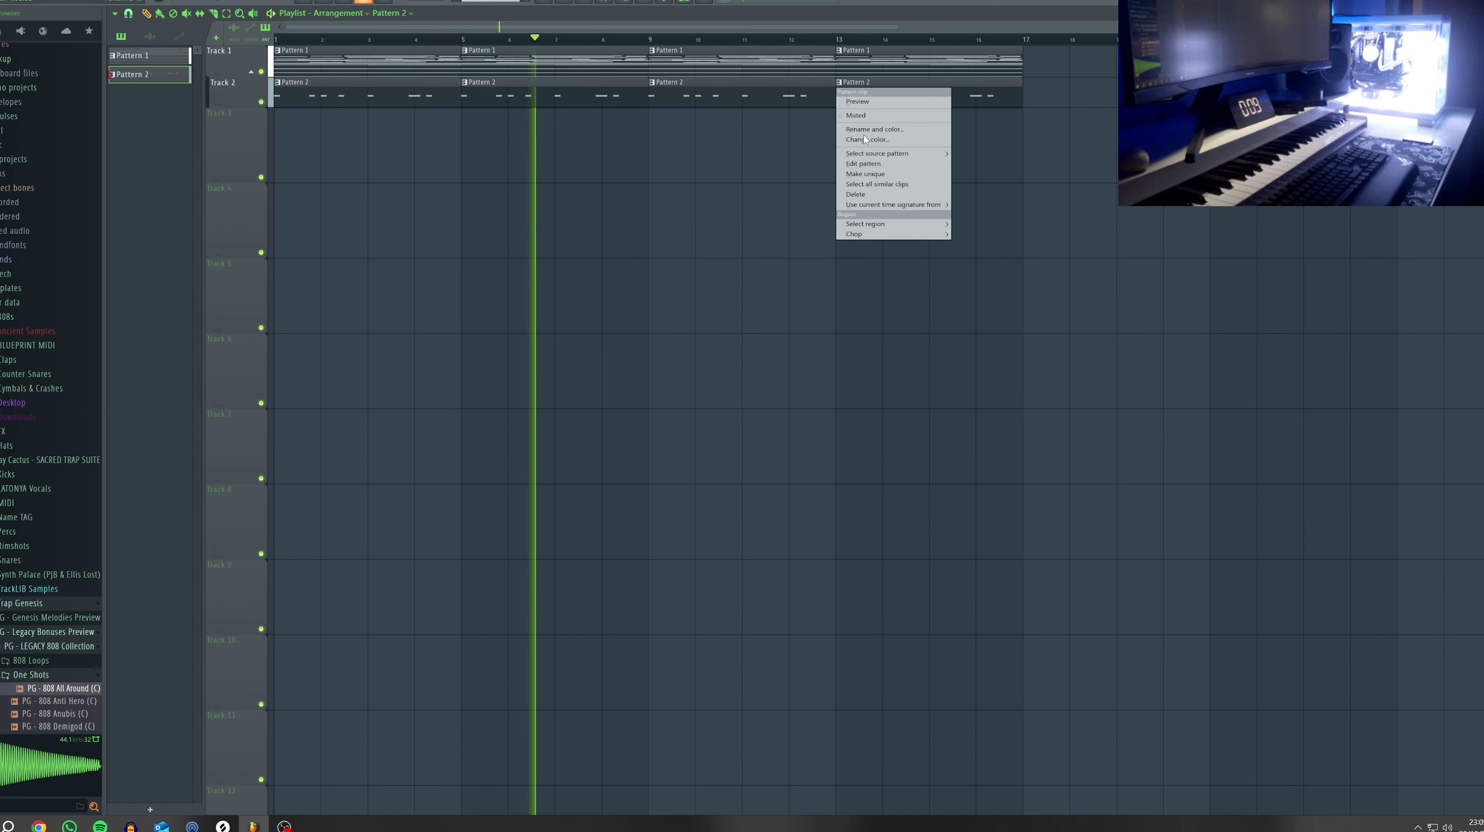
click(860, 184)
key(F7)
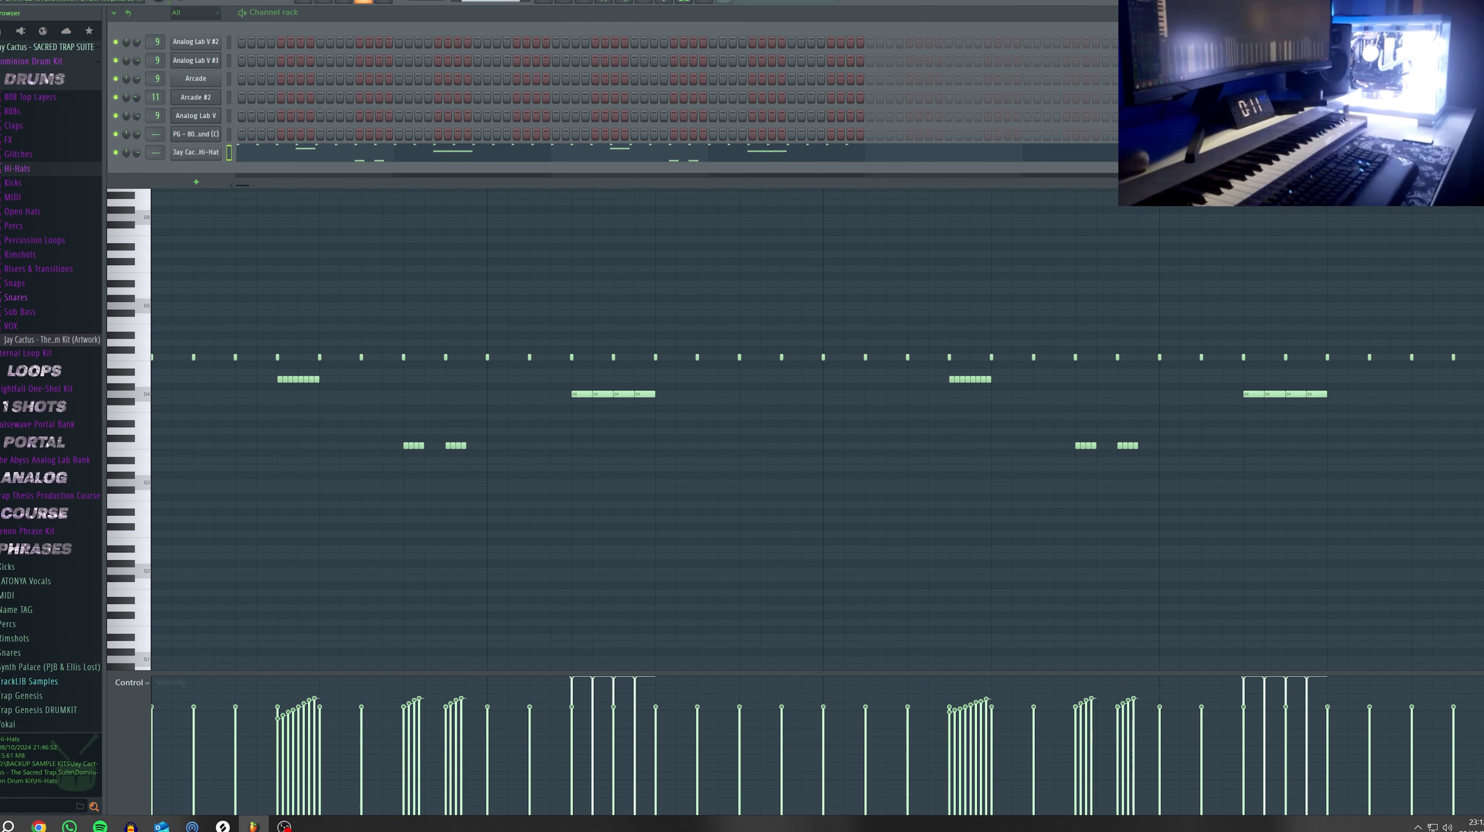
Add the Jay Cactus Crystal Snare as a channel and place four evenly spaced snare hits in Pattern 6
click(7, 298)
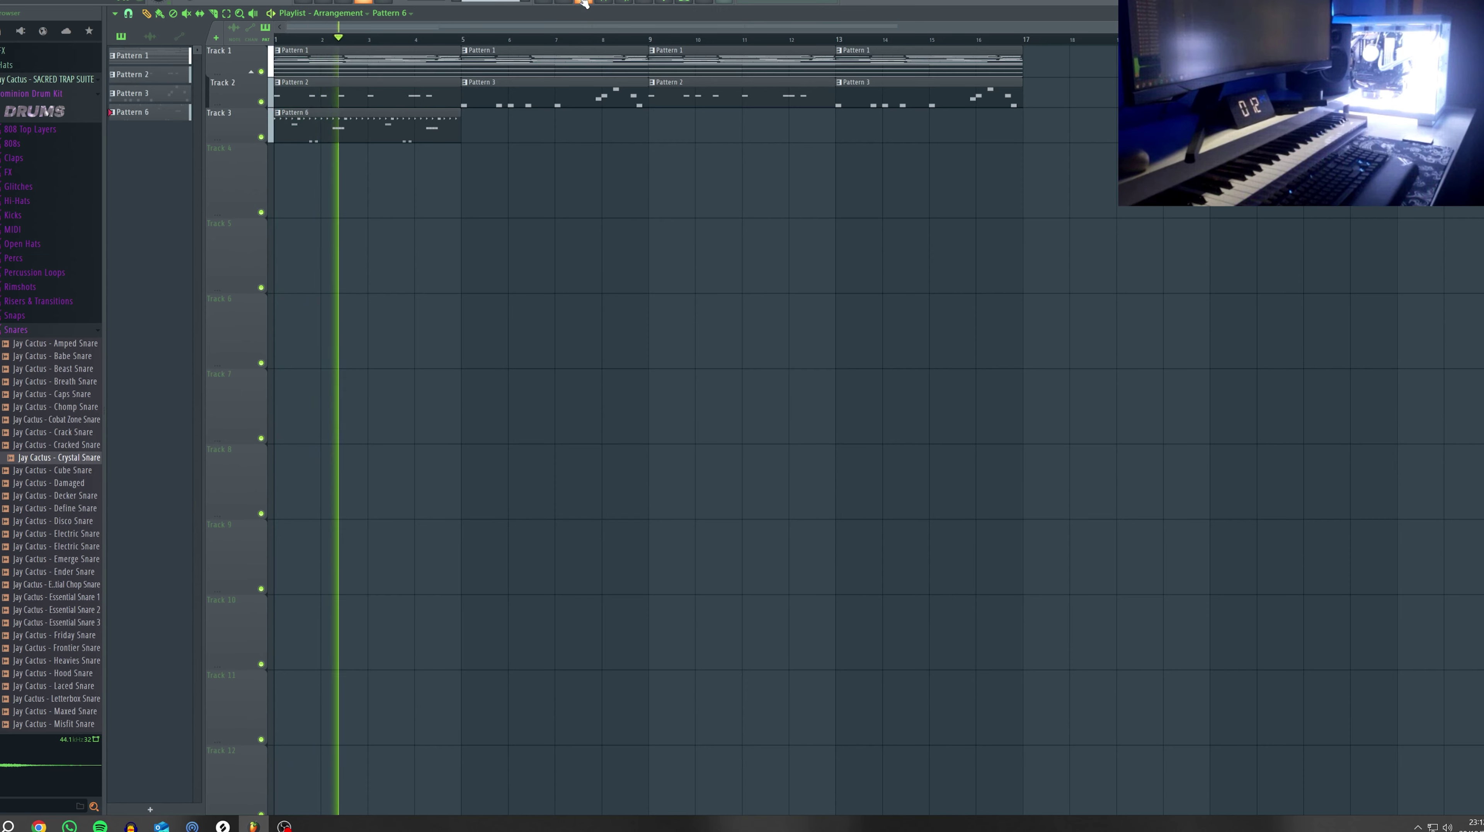
key(F6)
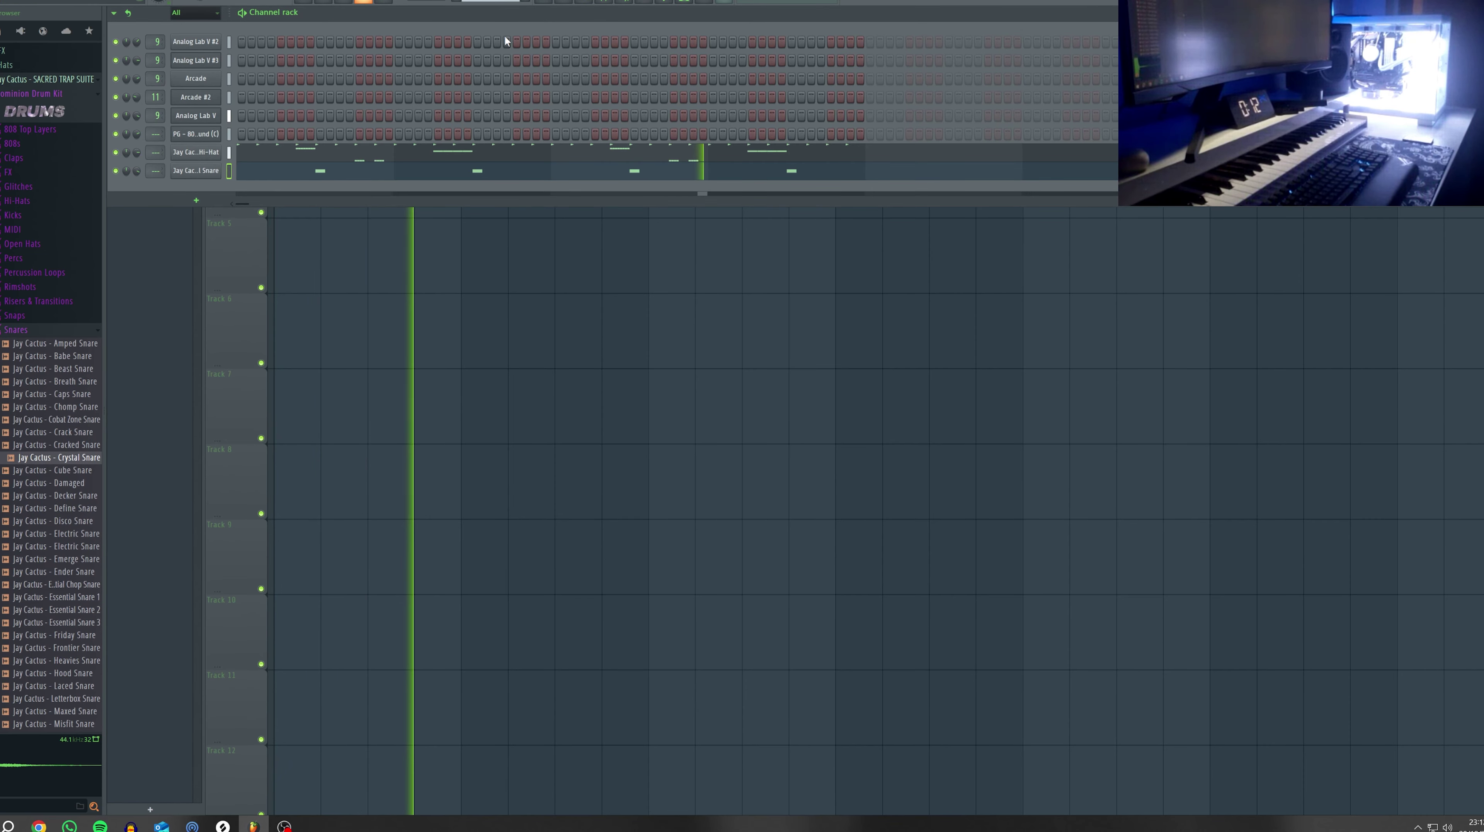
Complete Track 3 with Pattern 6 at bar 9 and Pattern 7 at bar 13
key(F6)
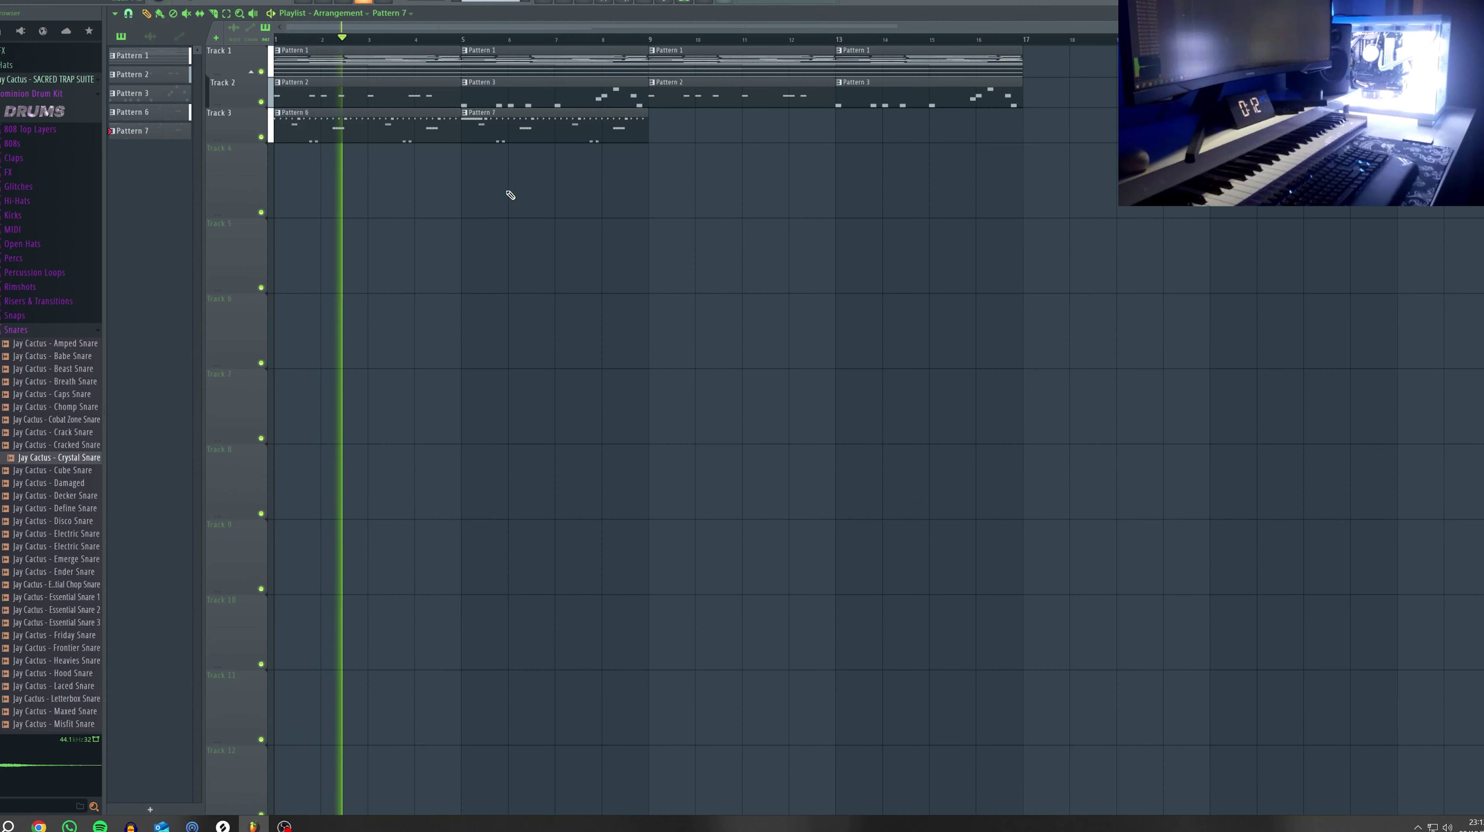
click(661, 132)
click(617, 132)
click(848, 129)
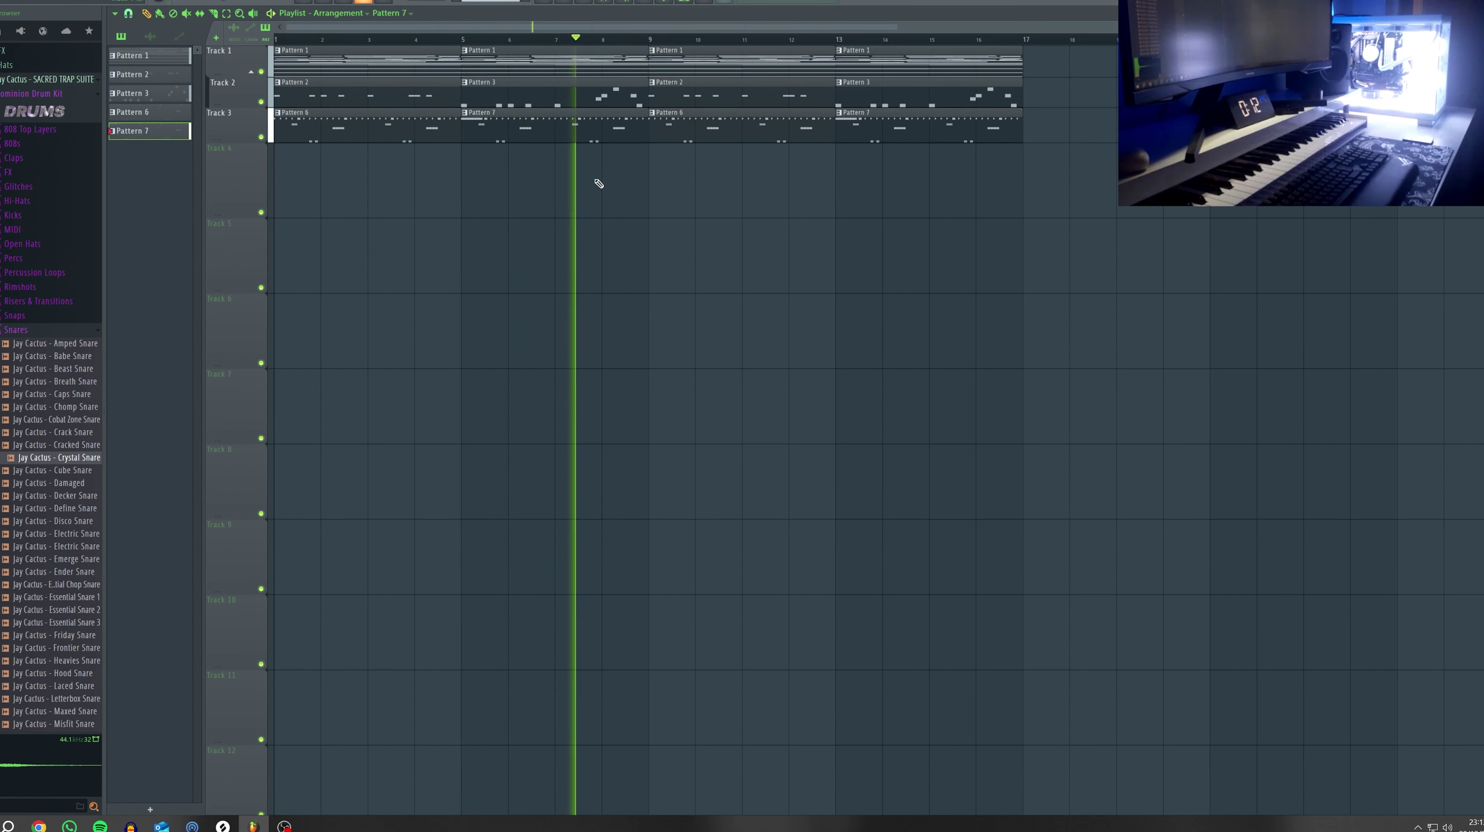
Add the Jay Cactus Baller Kick as a channel and place kick steps matching the 808 notes in Patterns 2 and 3
click(573, 5)
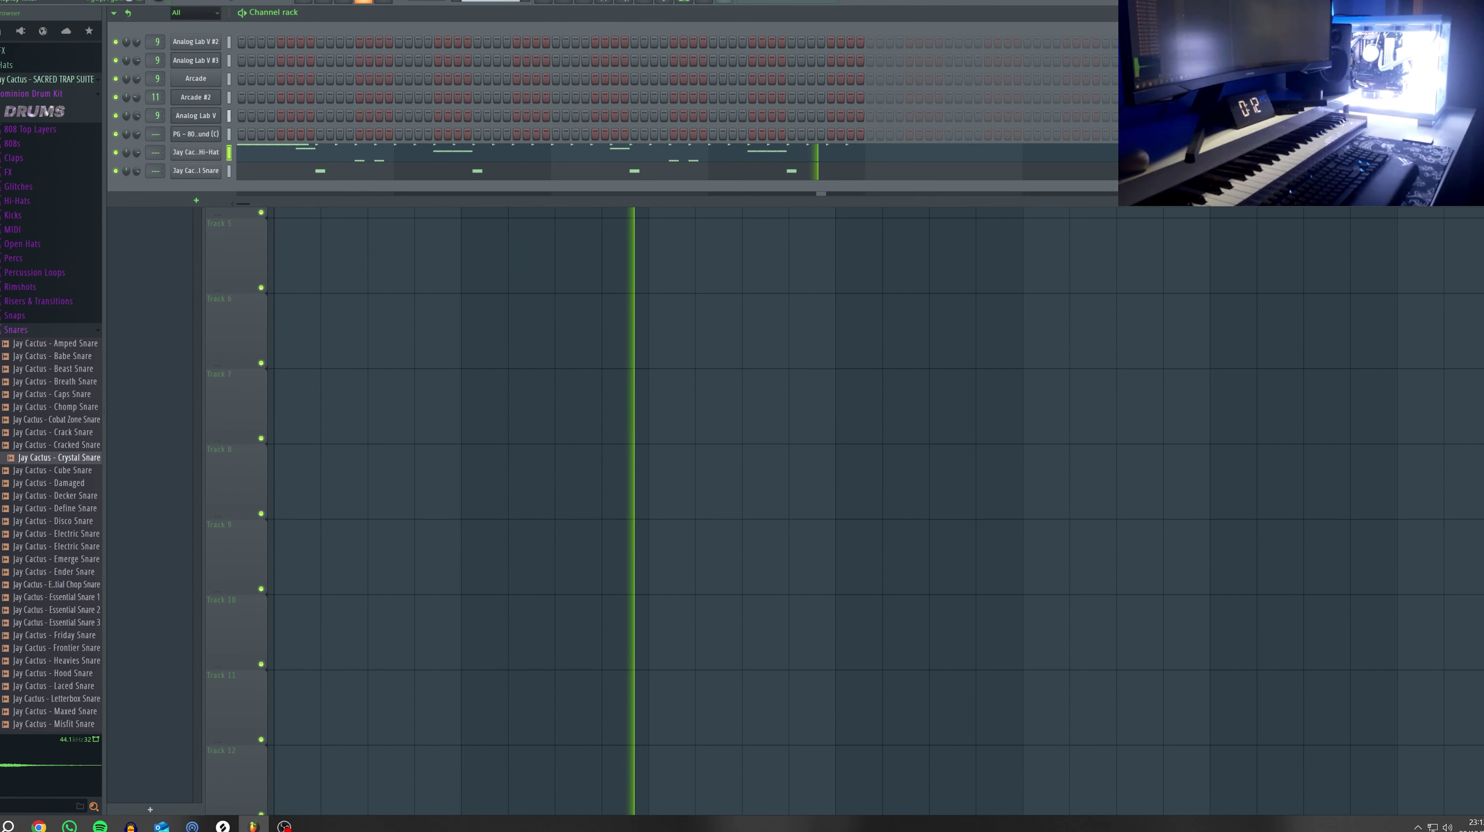
click(16, 330)
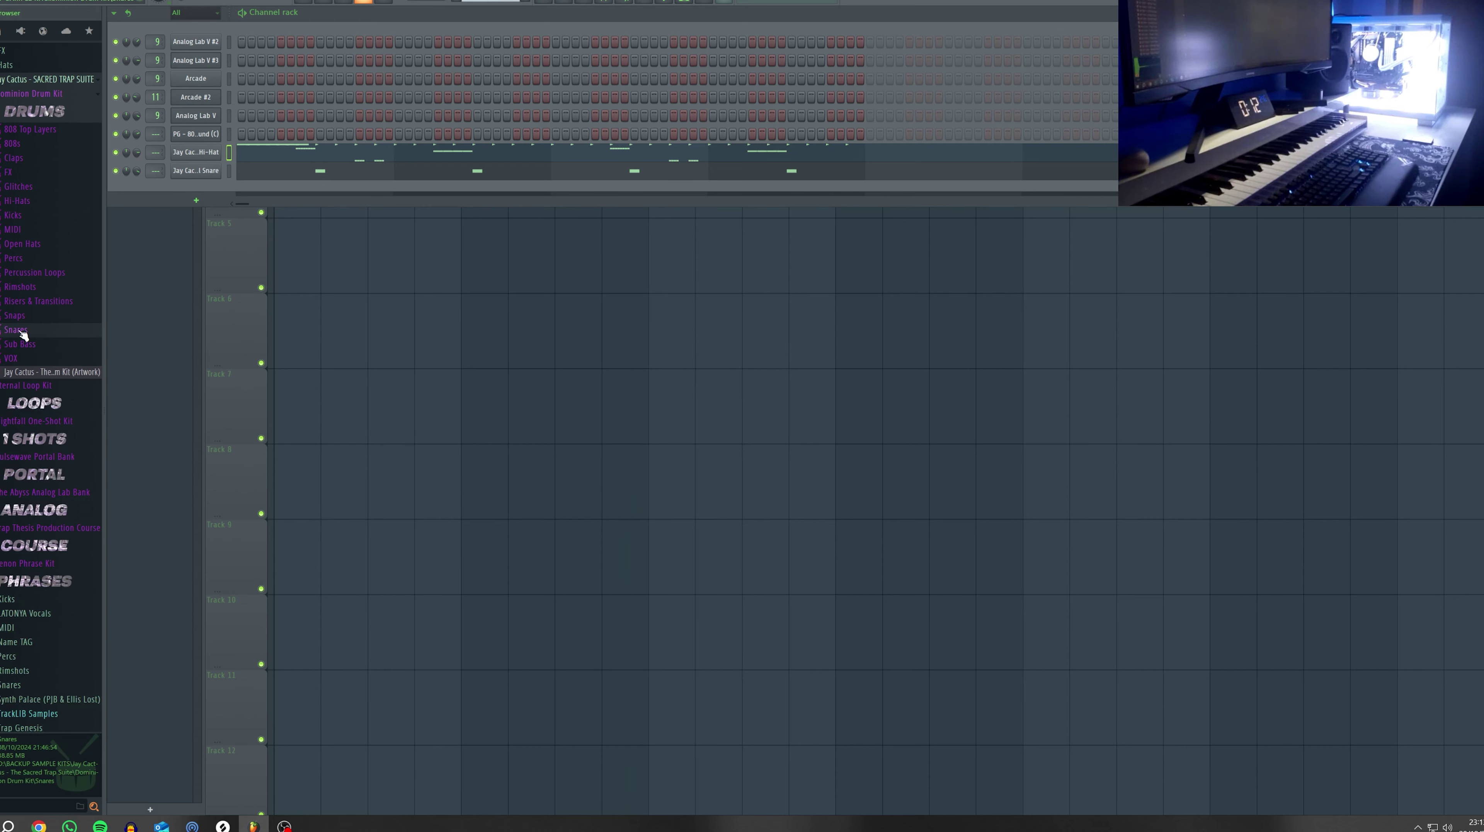
click(12, 218)
click(49, 395)
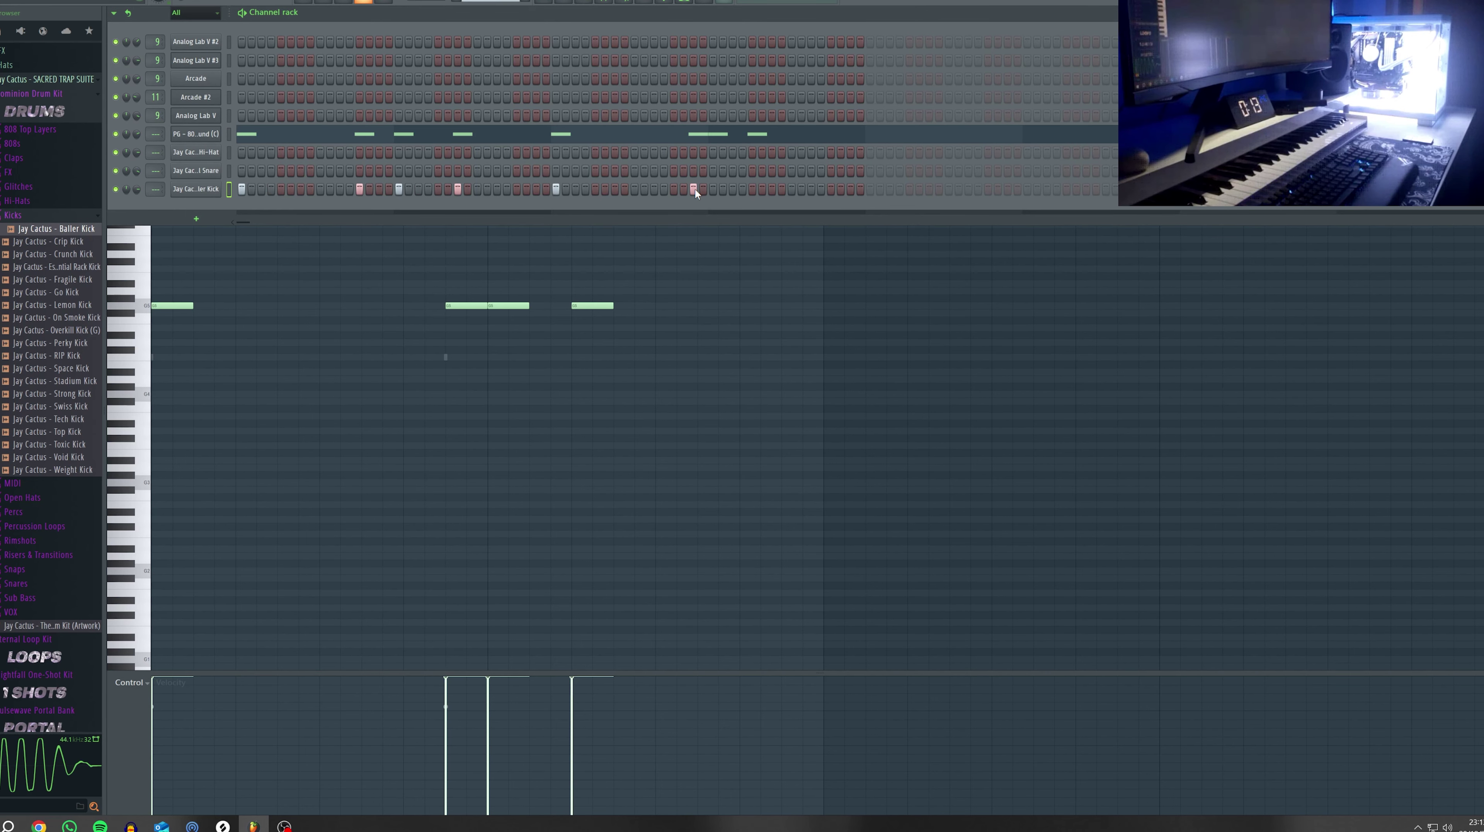
key(F5)
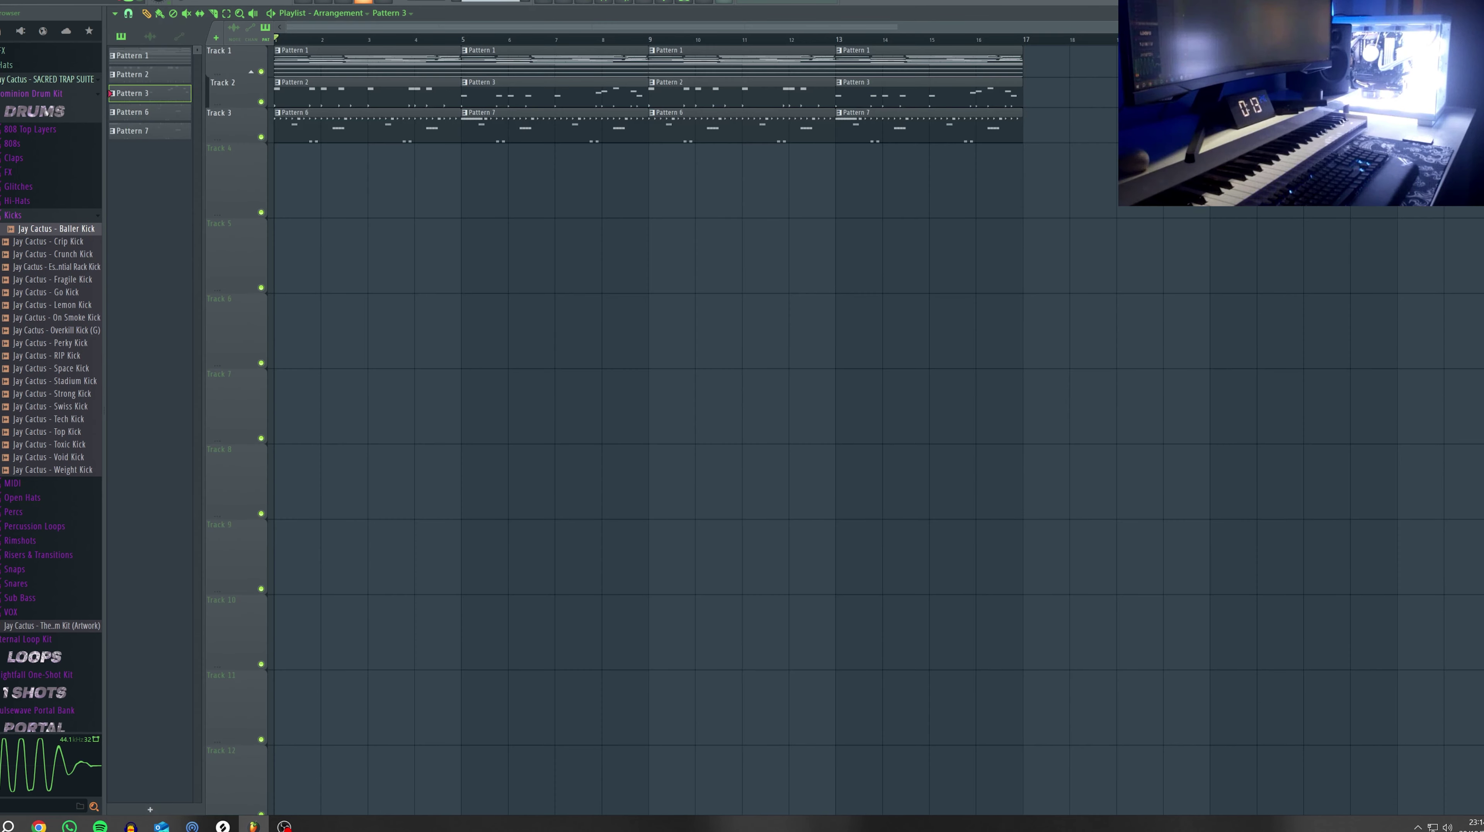
Play back the arrangement to check the kicks against the 808, and open Pattern 2 from Track 2
key(space)
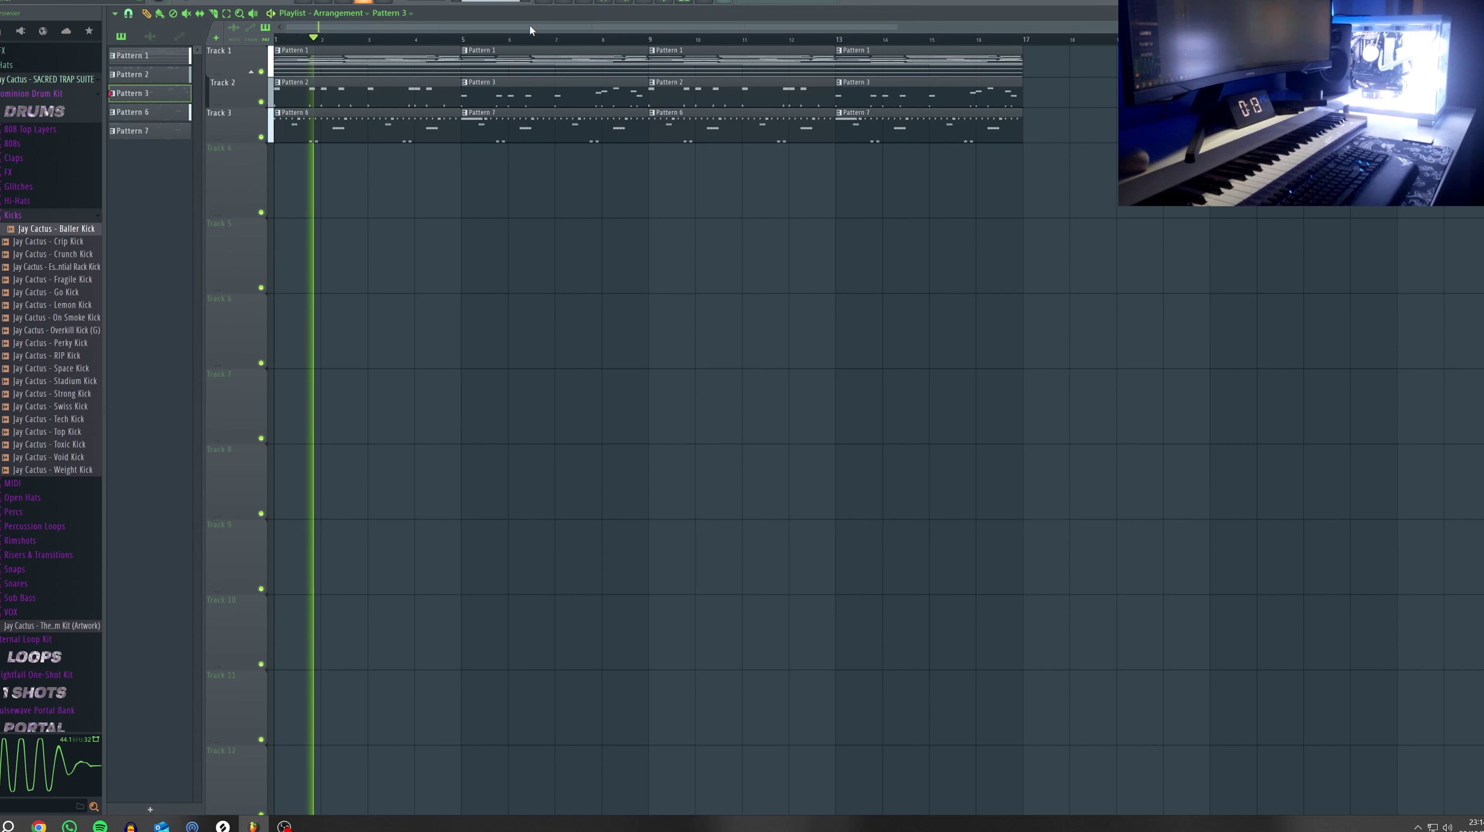
key(F6)
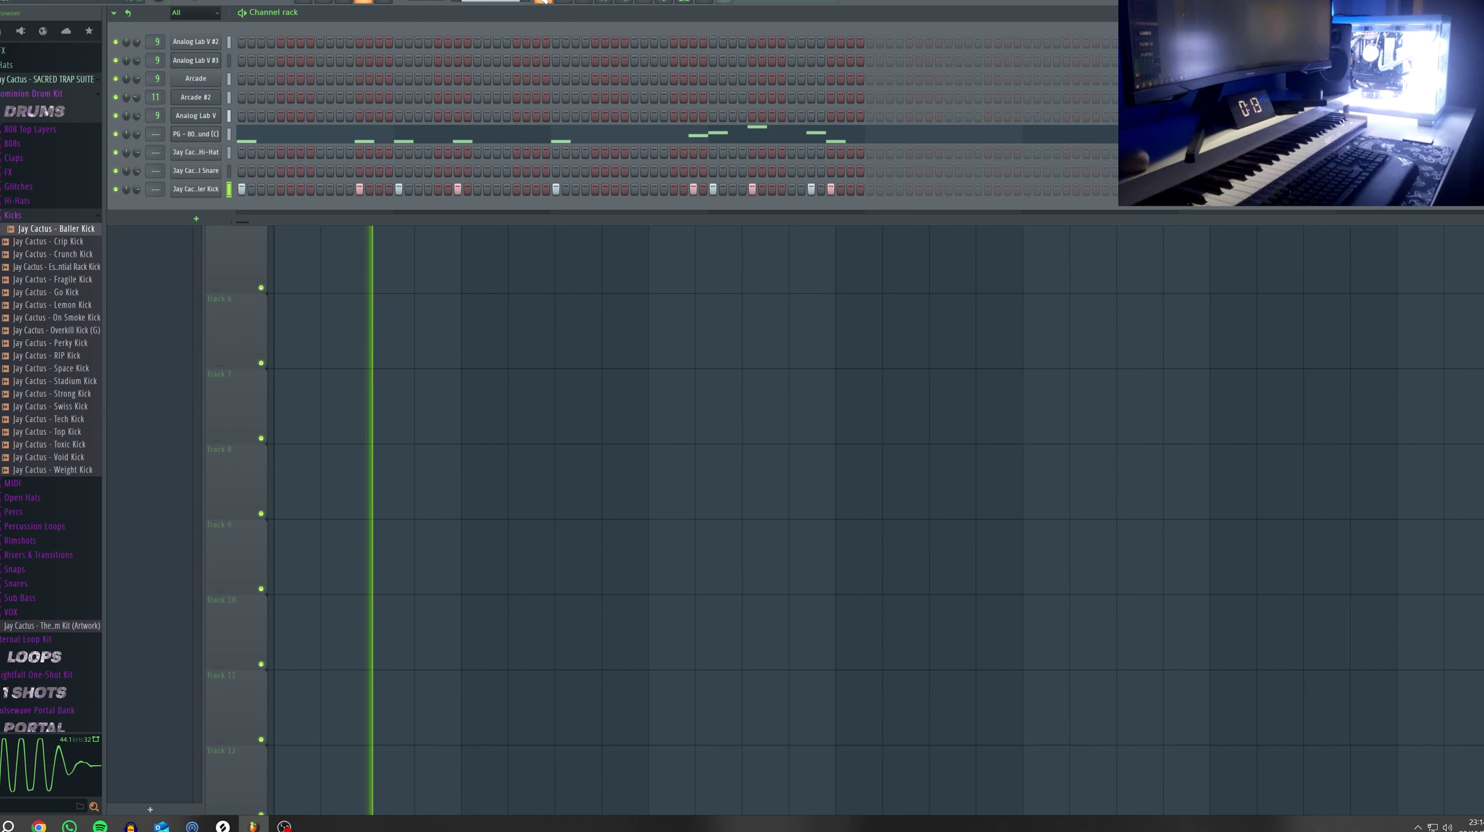
key(F6)
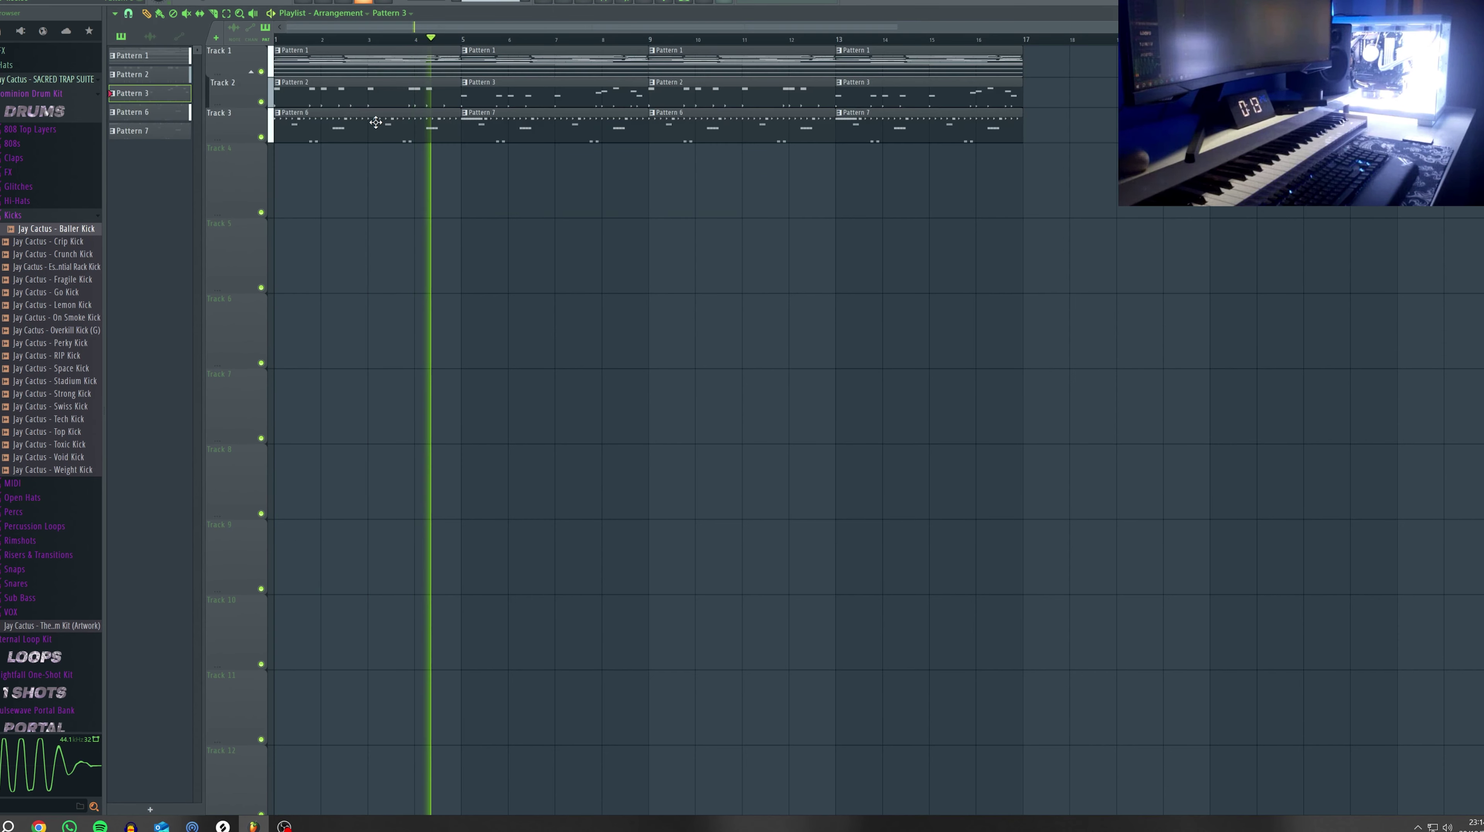
double_click(383, 99)
click(580, 3)
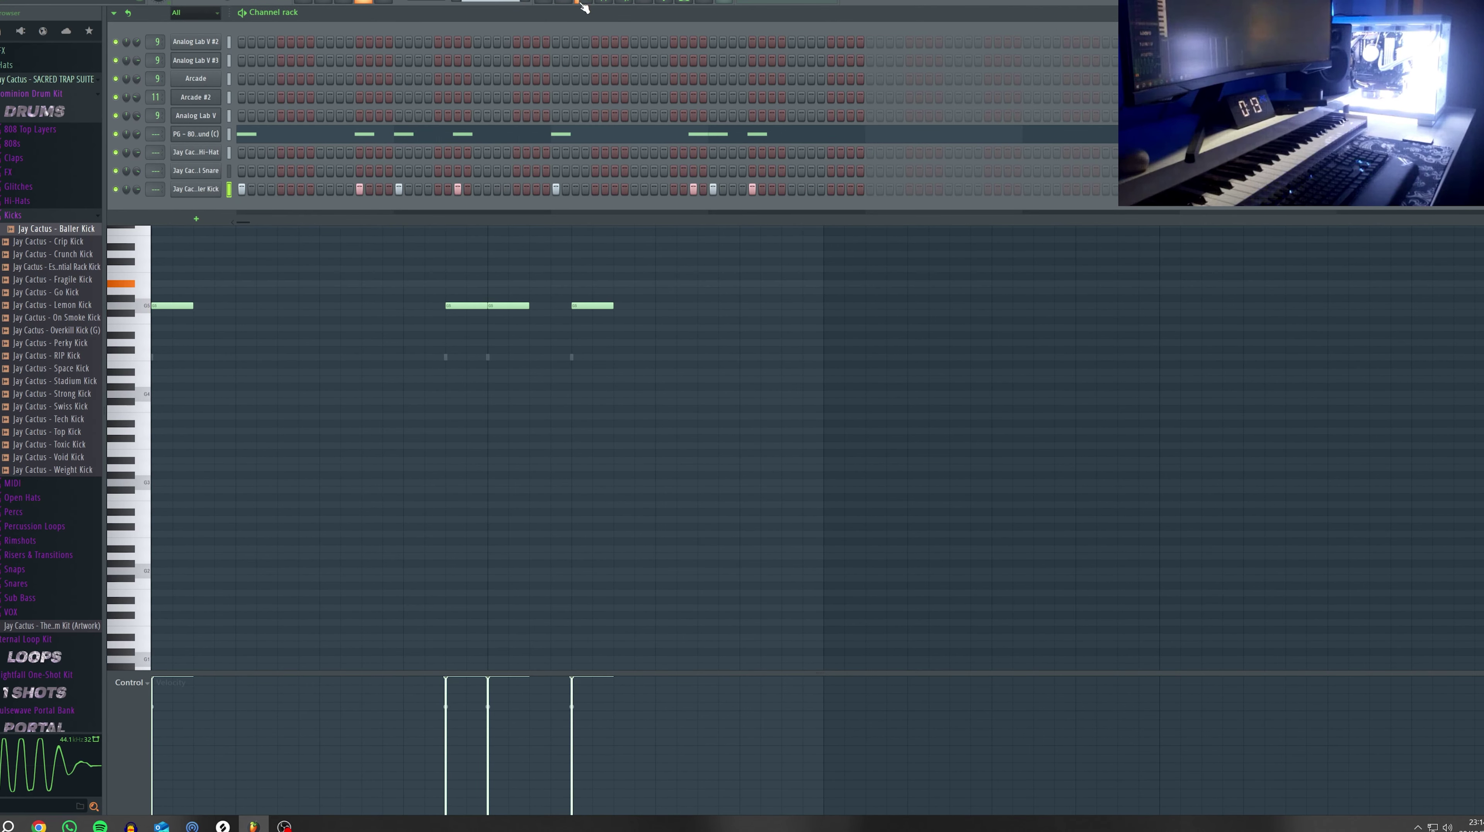
Replace the snare channel's sample with SO_SSW_snare_go_to_one and adjust the kick channel's volume during playback
click(557, 3)
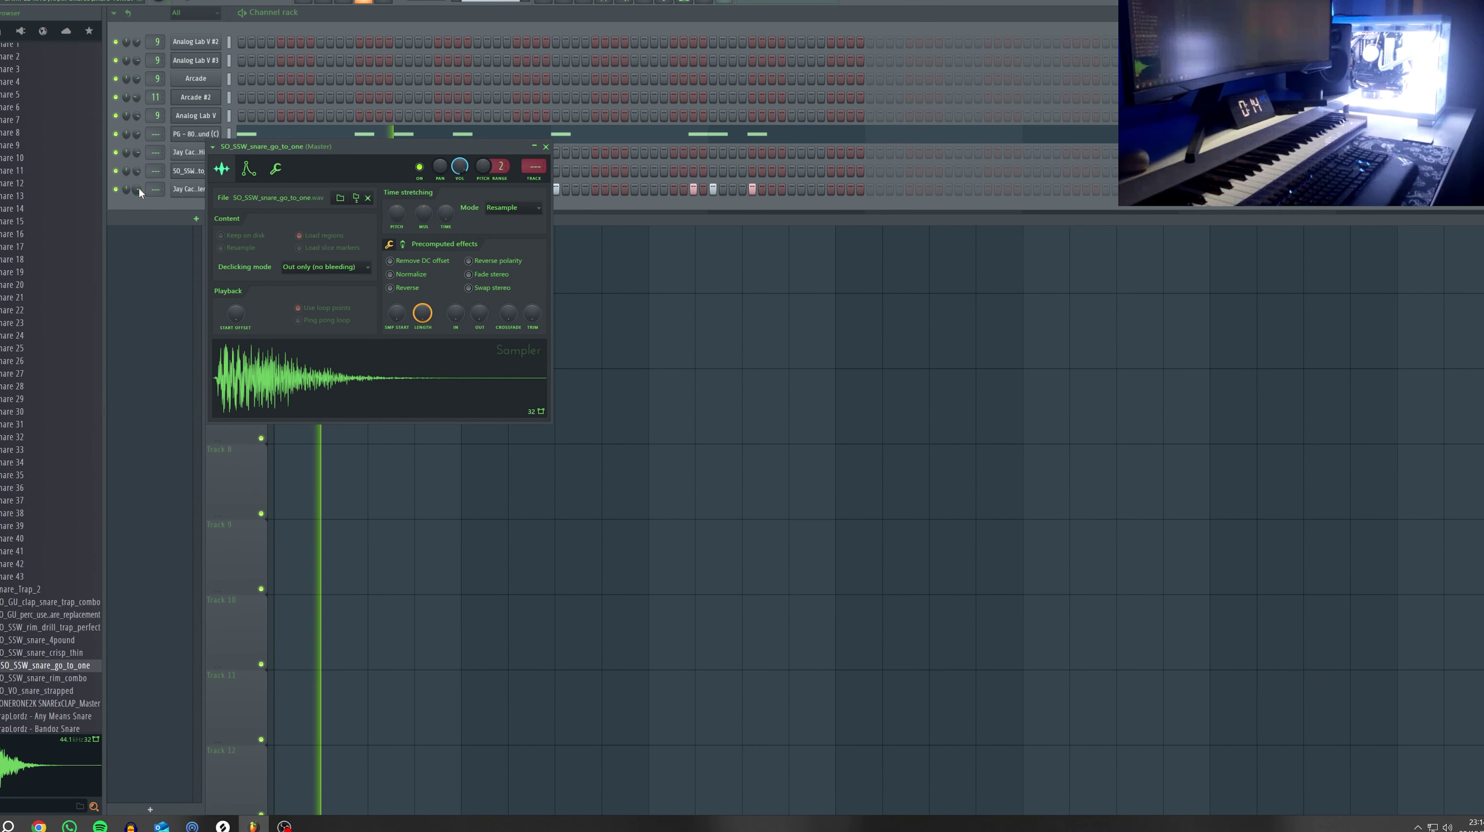
click(141, 184)
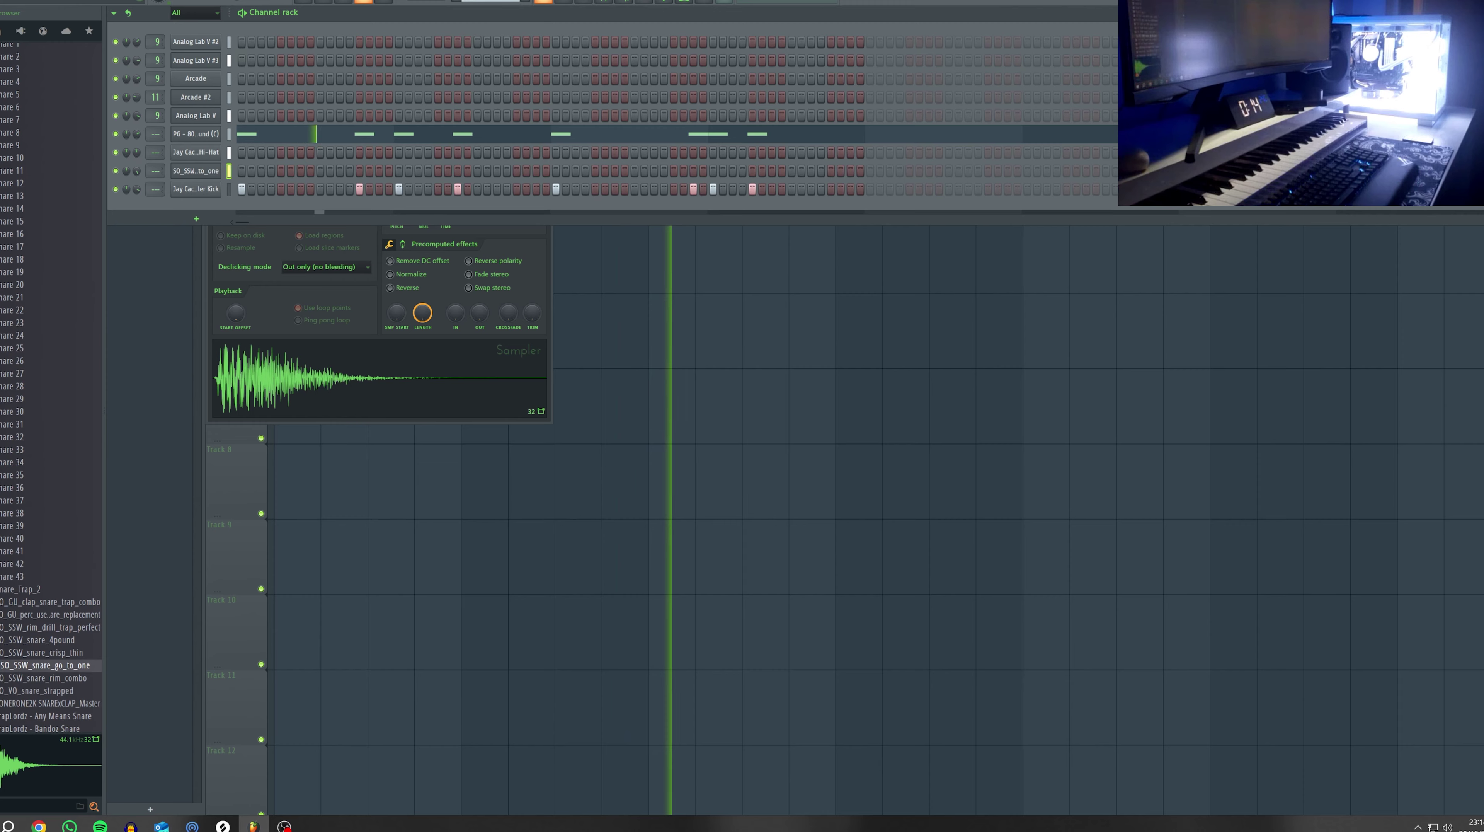
key(F5)
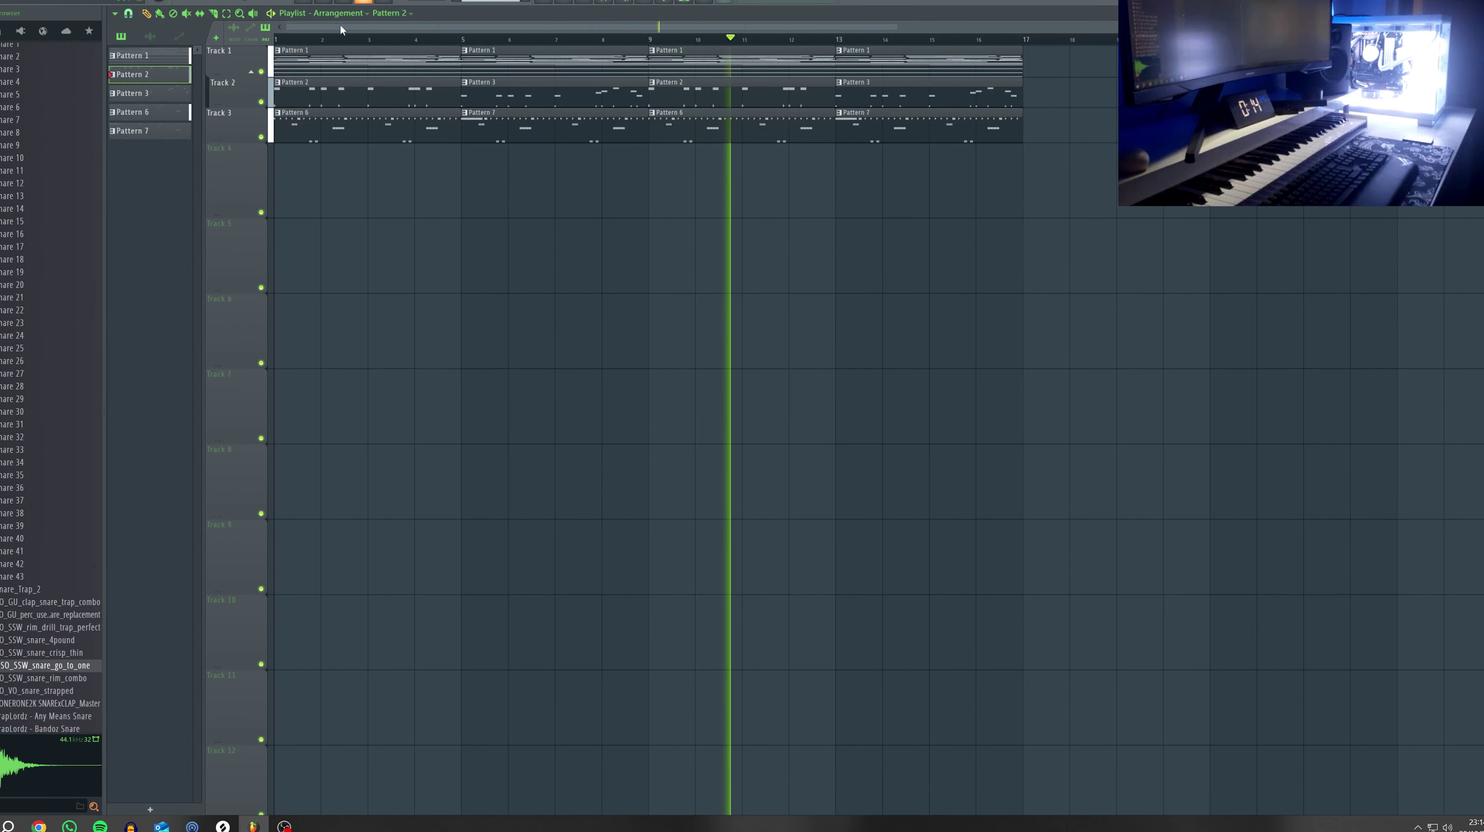
Add another Analog Lab V channel and place its Pattern 17 melody at bars 1, 5, 9 and 13 of Track 4
drag(400, 26, 344, 26)
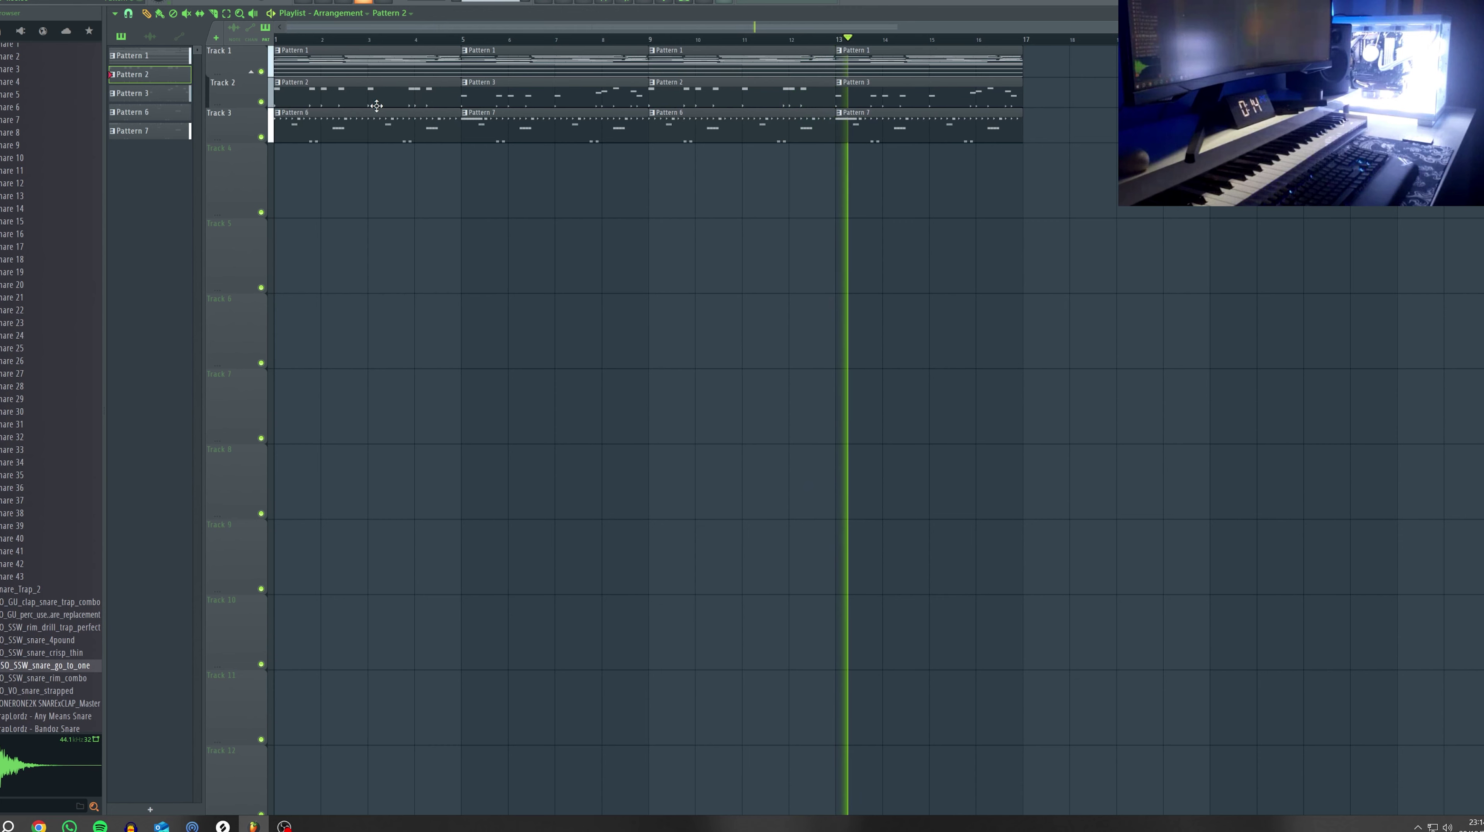
click(226, 14)
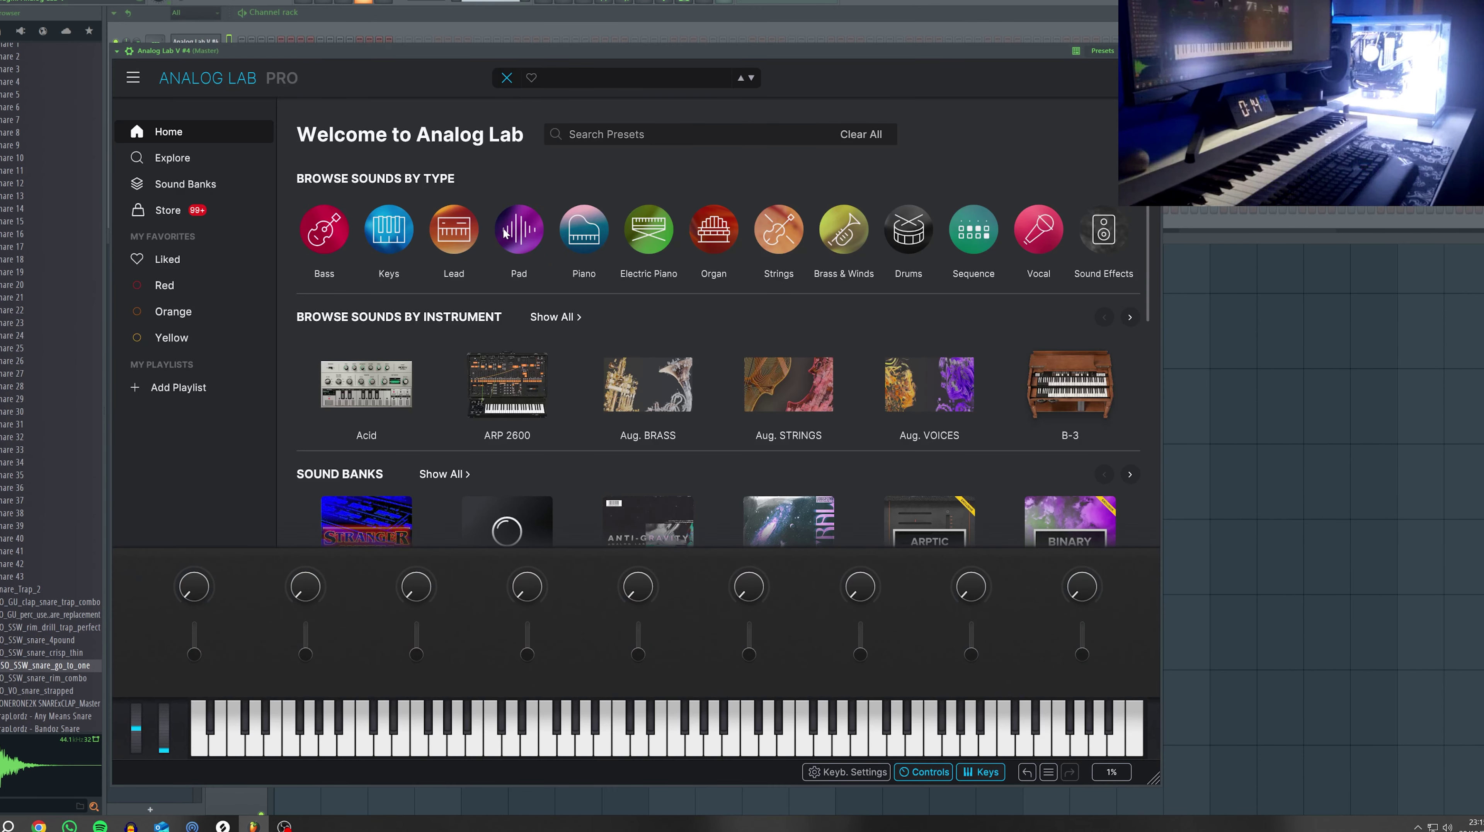
mouse_move(542, 241)
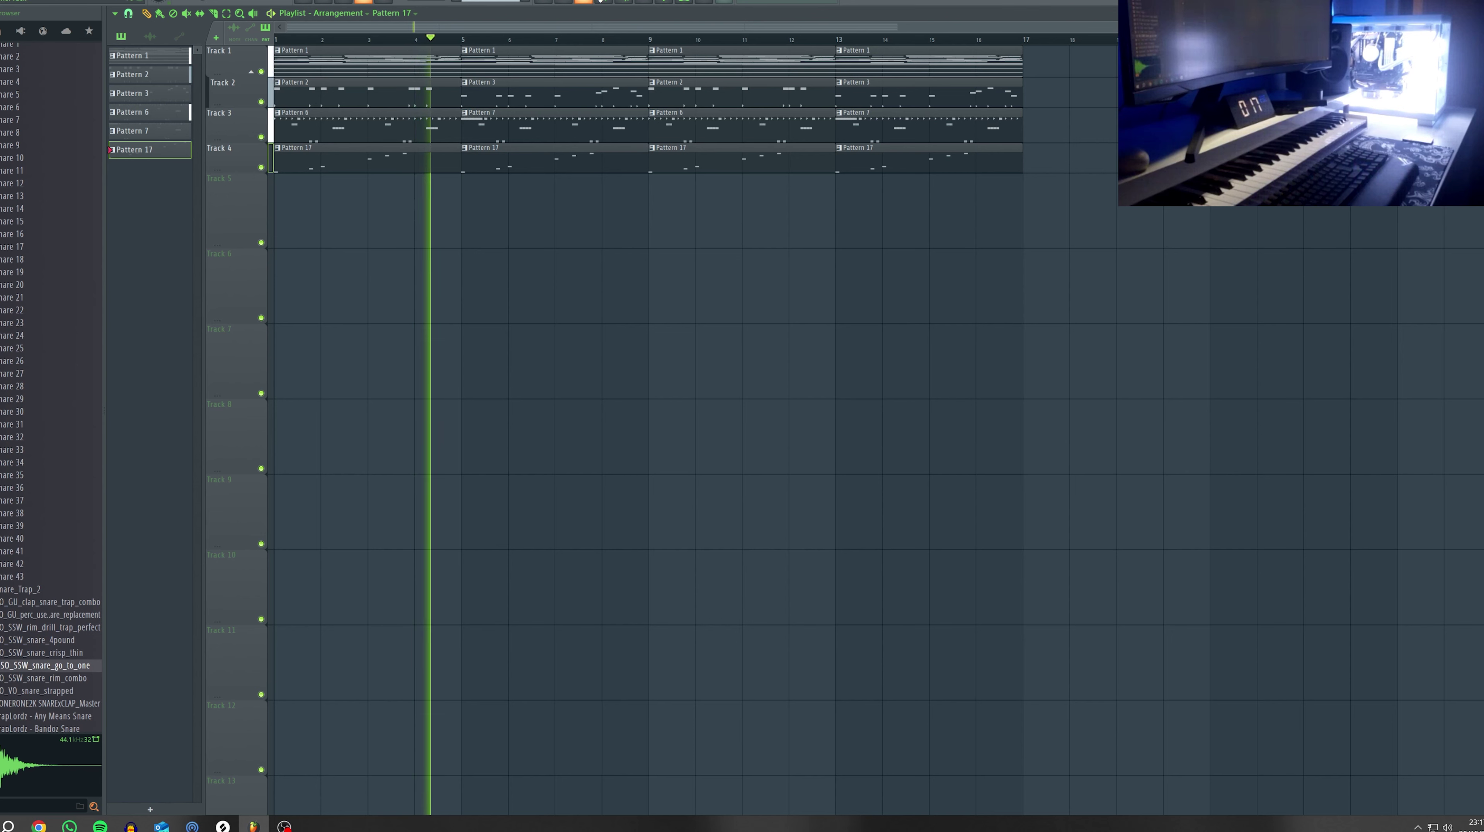
Load the Lost kit in a new Arcade channel and write two long notes as Pattern 32 at bar 1 of Track 5
key(F6)
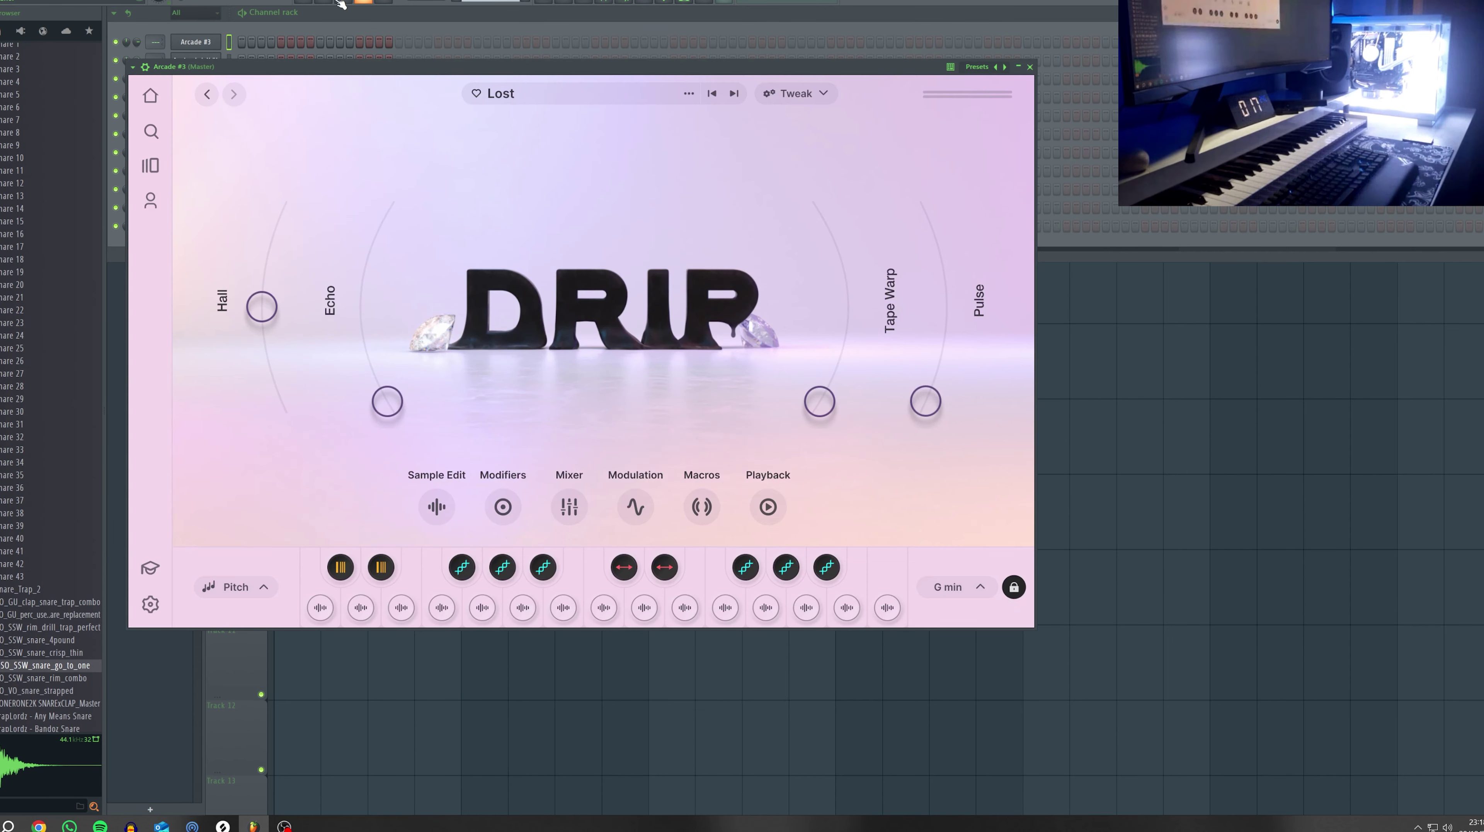
click(260, 41)
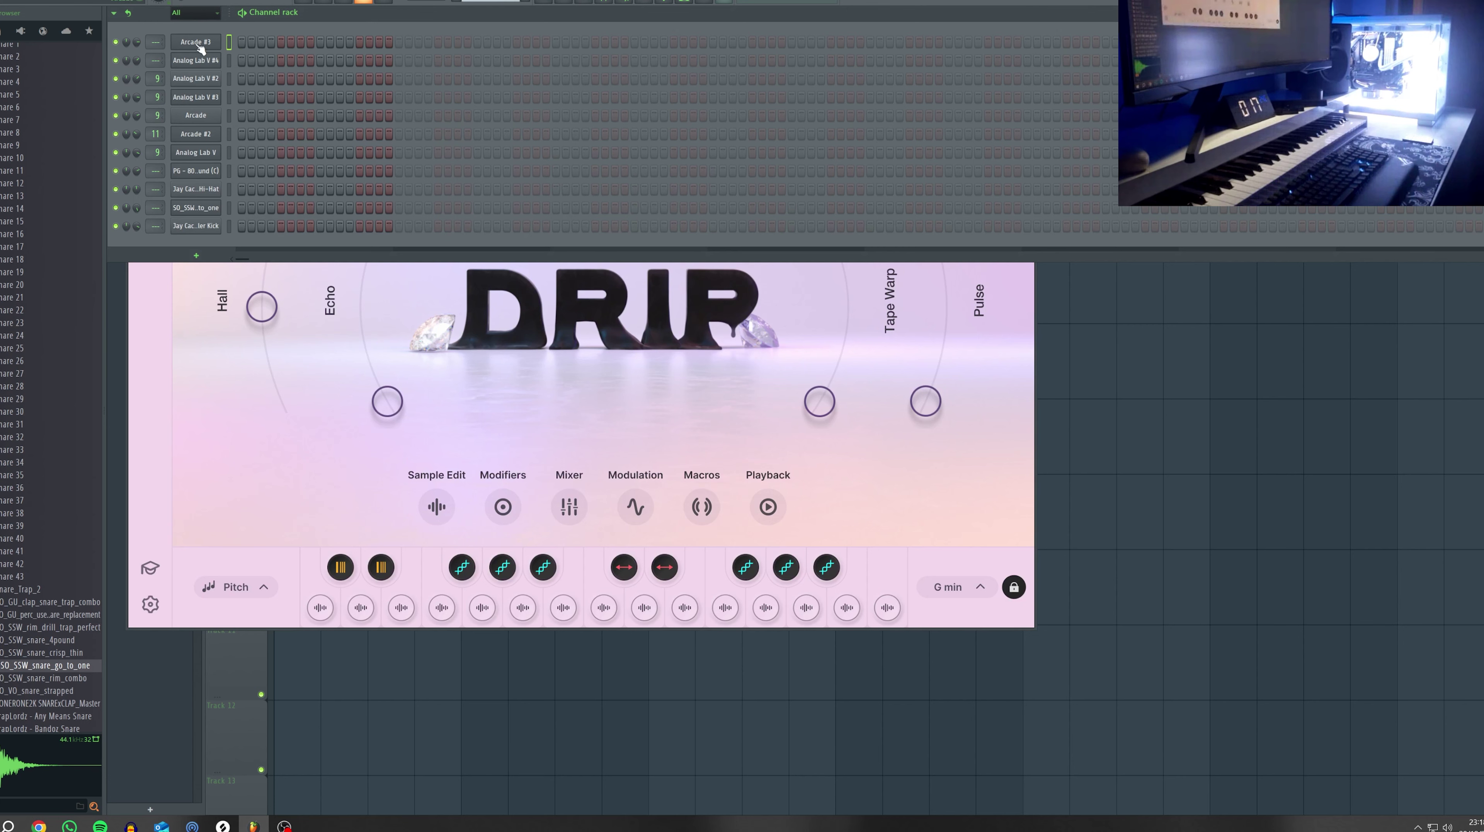
right_click(220, 37)
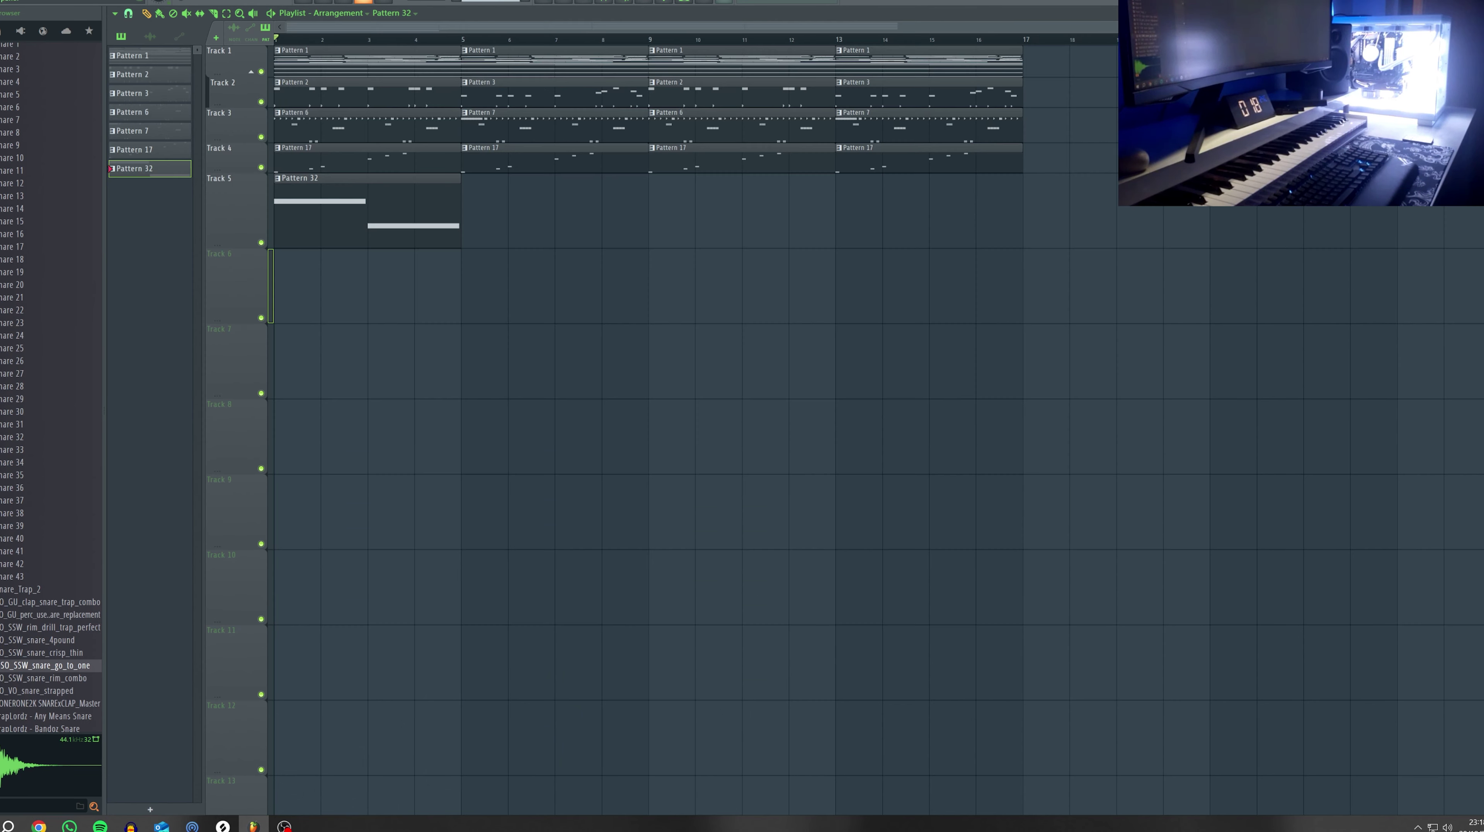
Repeat the Pattern 32 clip at bars 5, 9 and 13 of Track 5 during playback, and reduce the track's height
key(space)
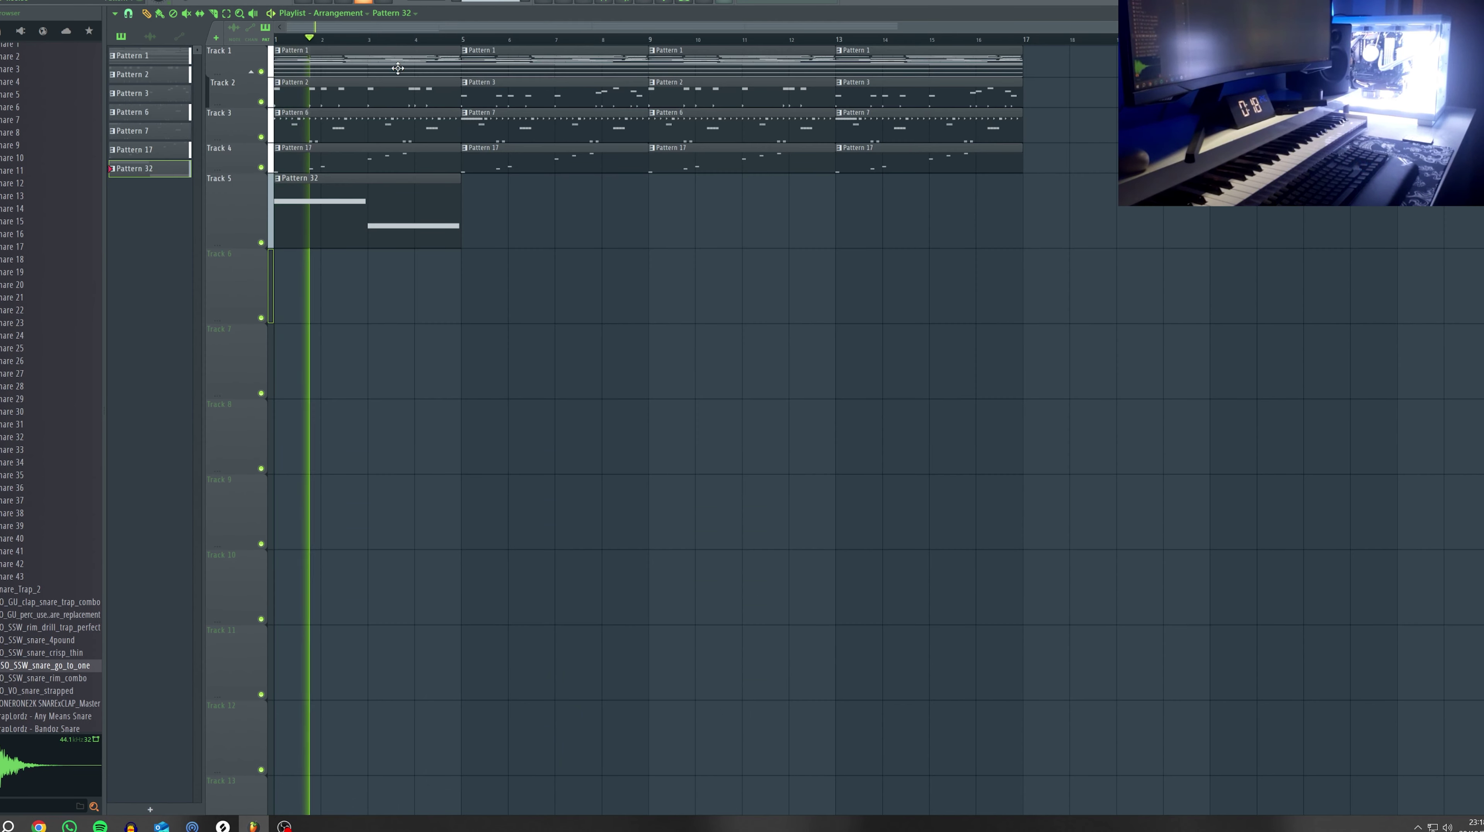
key(F6)
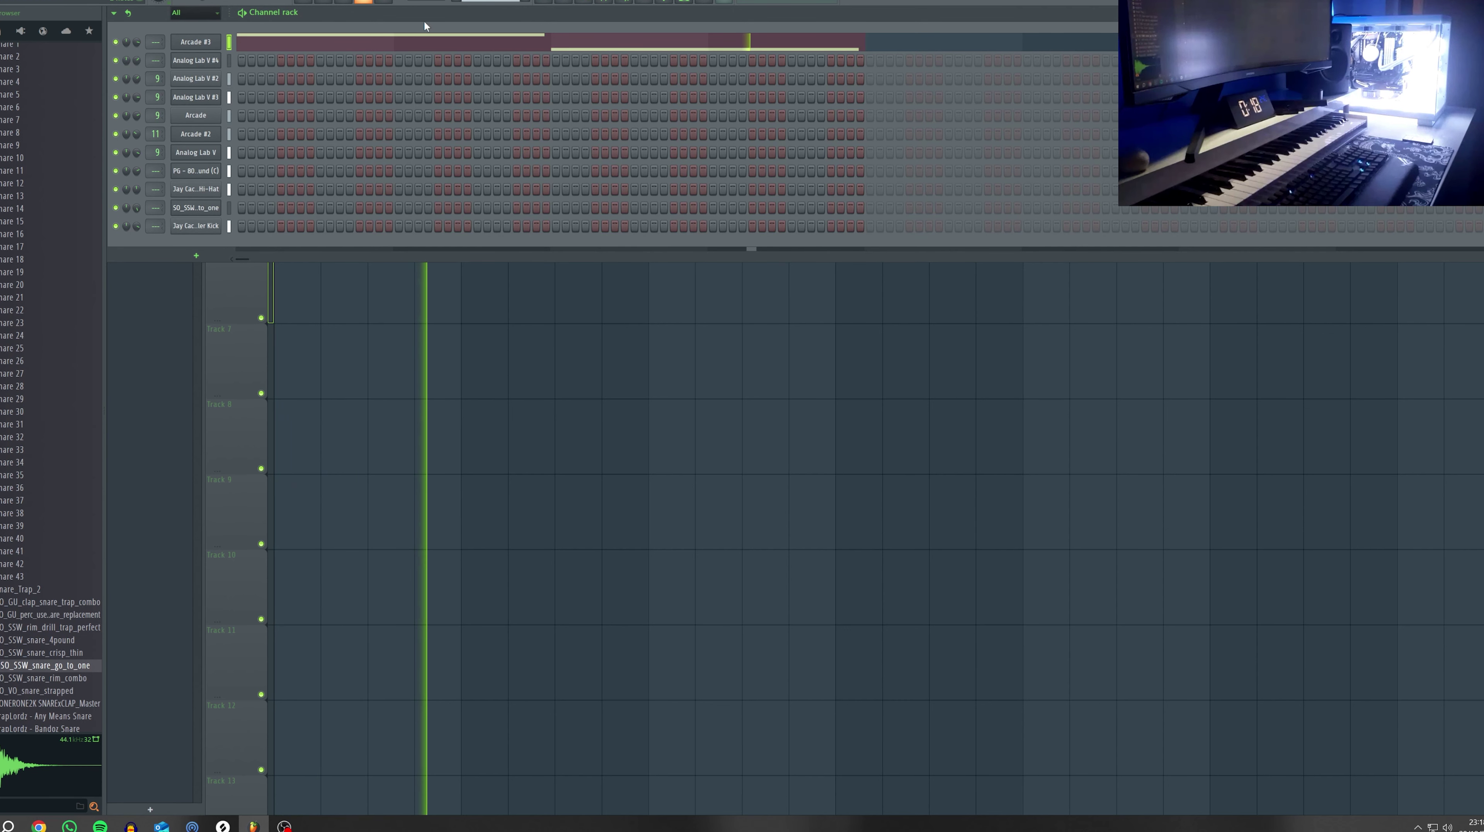
click(544, 3)
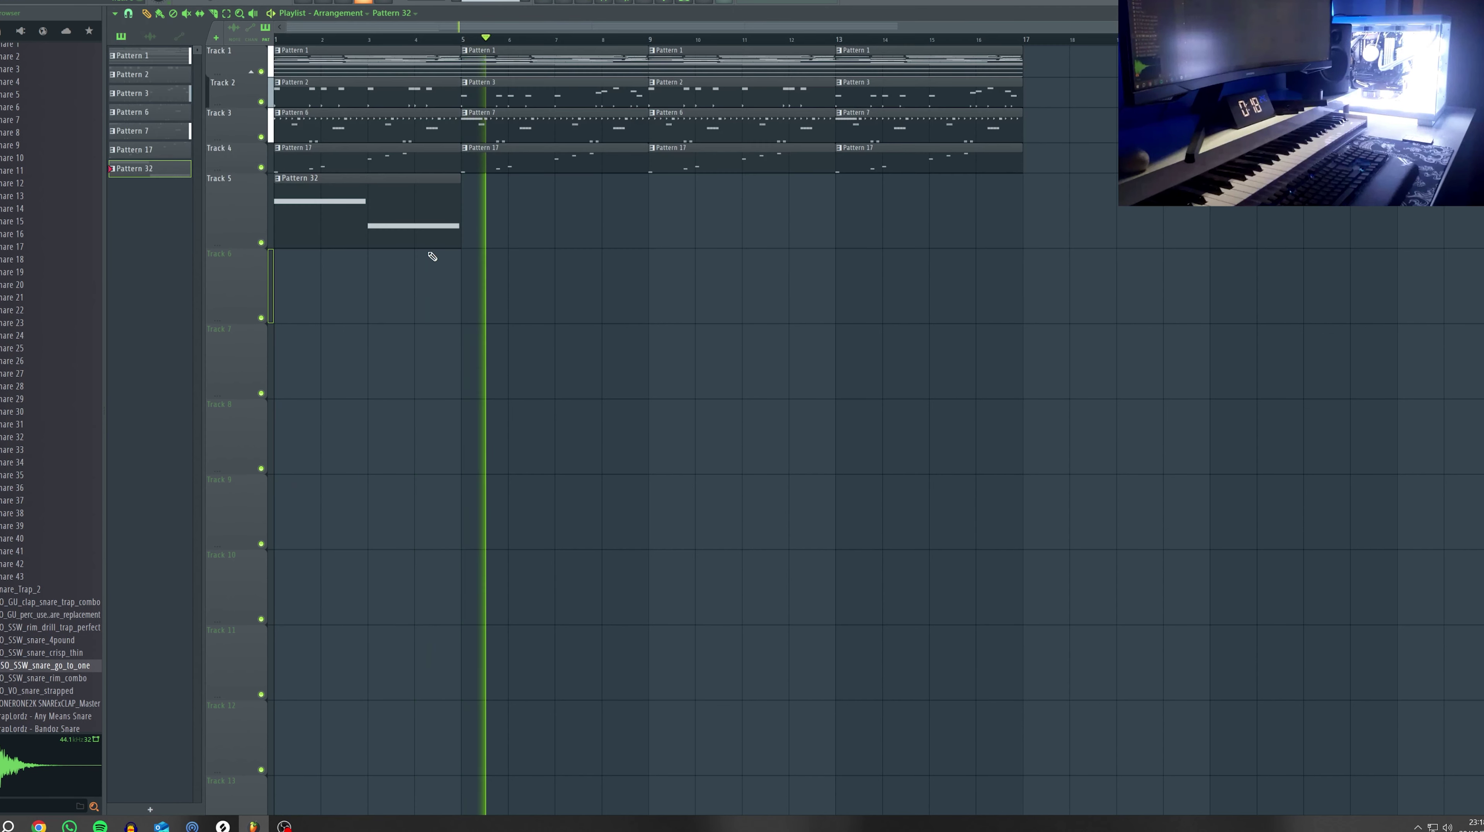
click(673, 217)
click(840, 197)
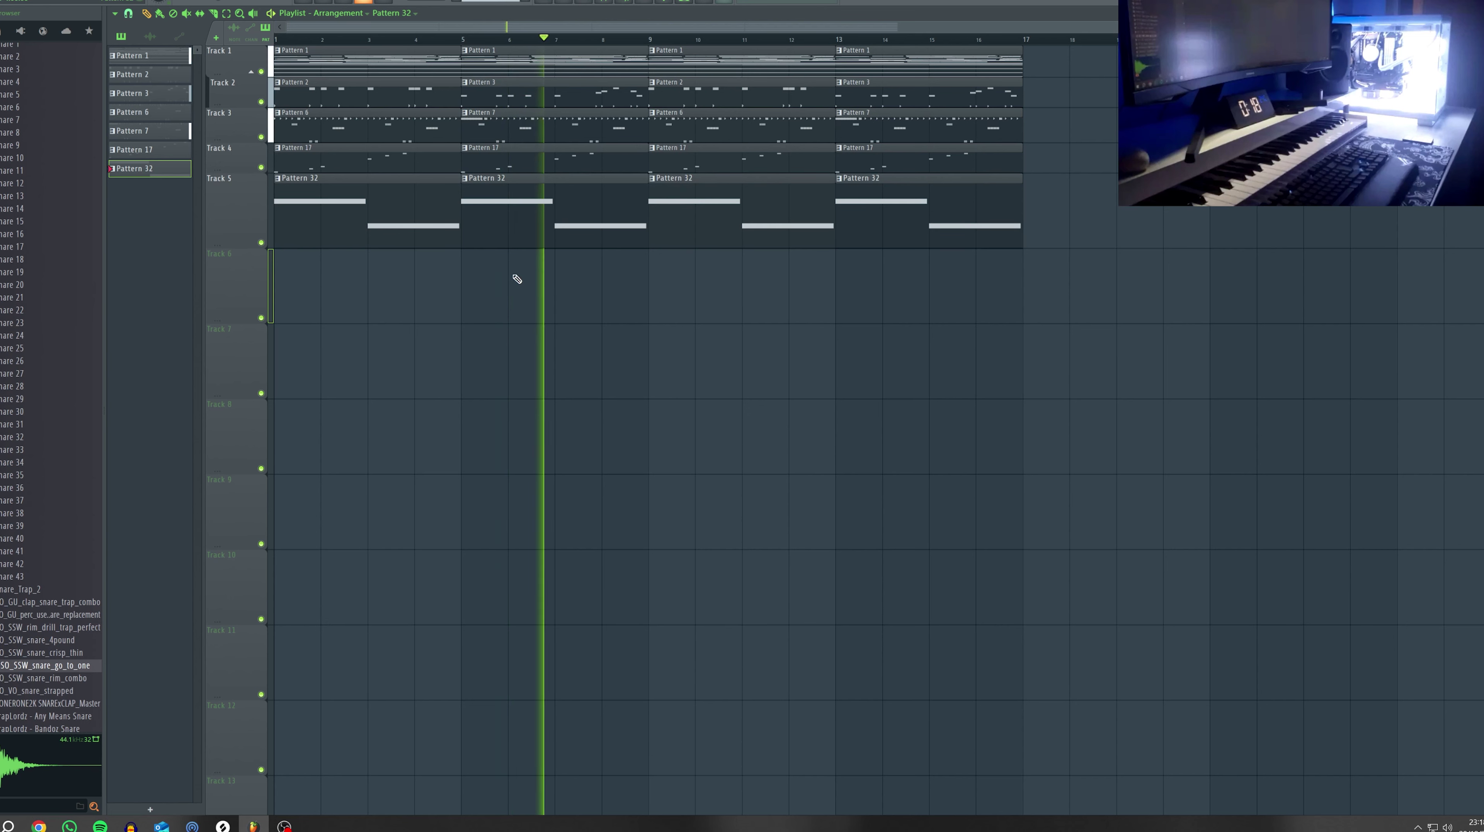
drag(249, 248, 246, 198)
Add three Jay Cactus open hat channels to Pattern 6 and place their steps around the hi-hat rolls
key(F6)
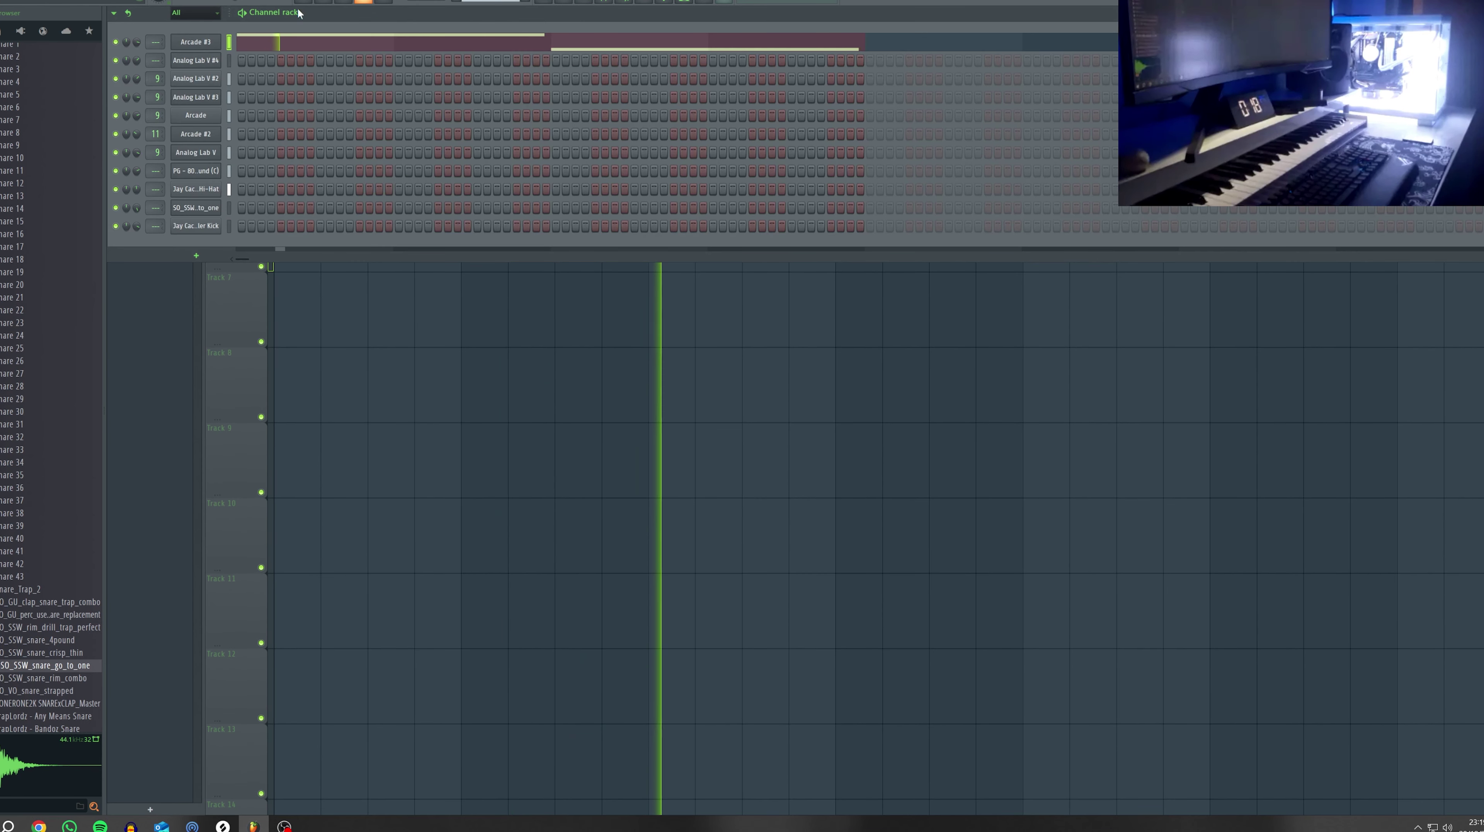
key(F6)
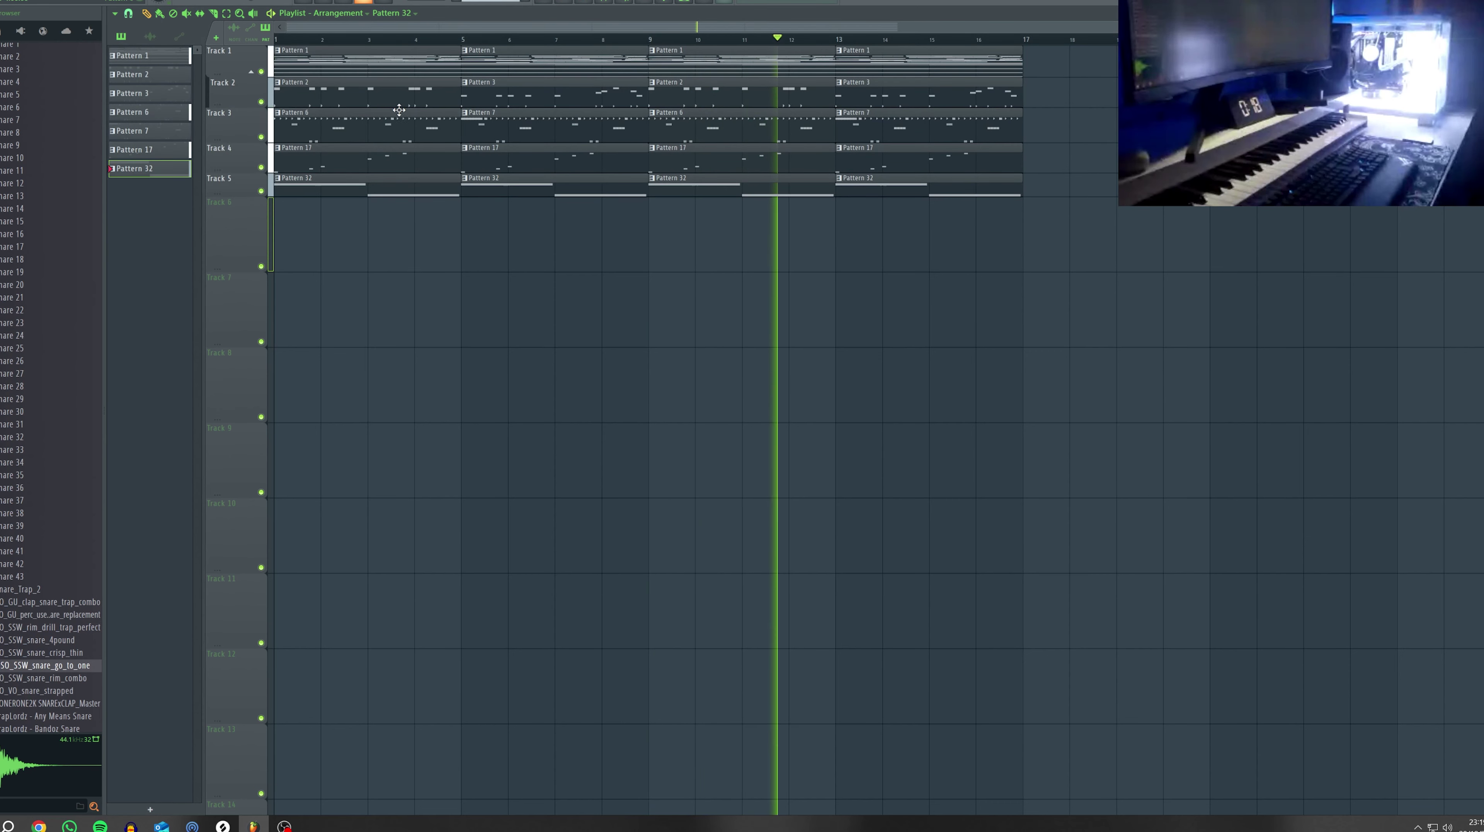
double_click(382, 134)
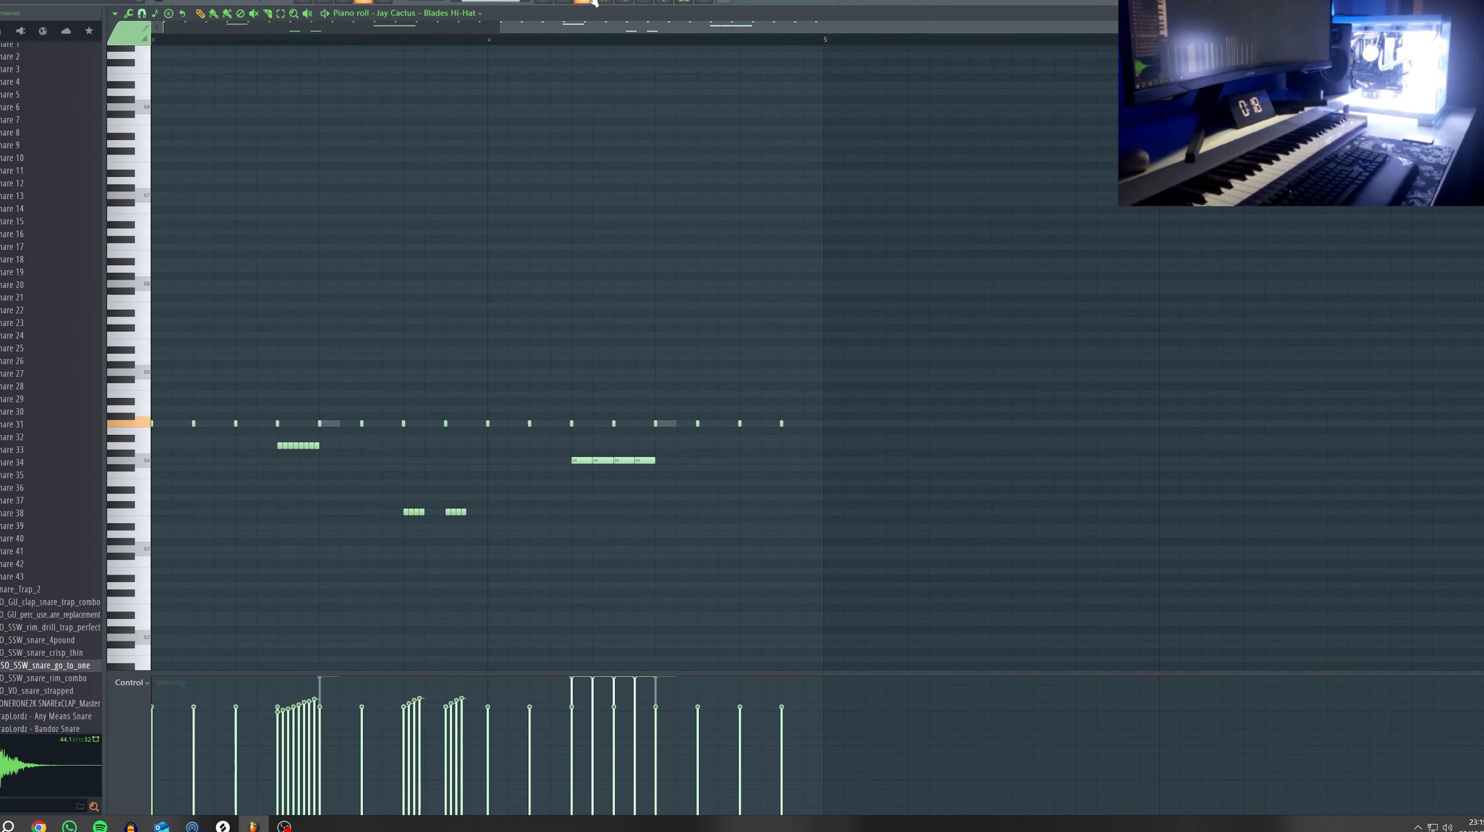
key(F6)
click(0, 13)
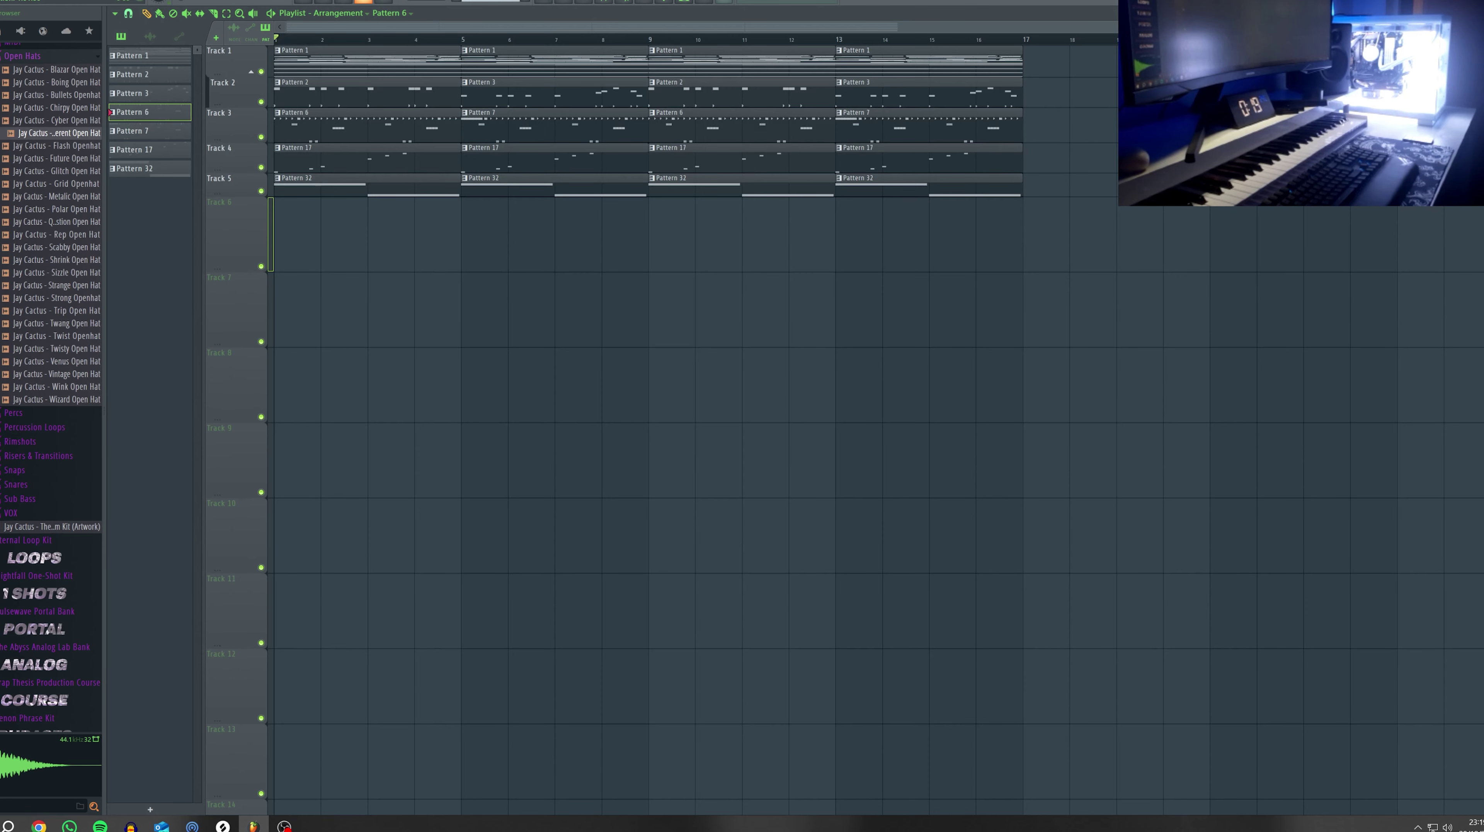
Play back the arrangement with the open hats, and open Pattern 32's Arcade notes alongside the channel rack
key(space)
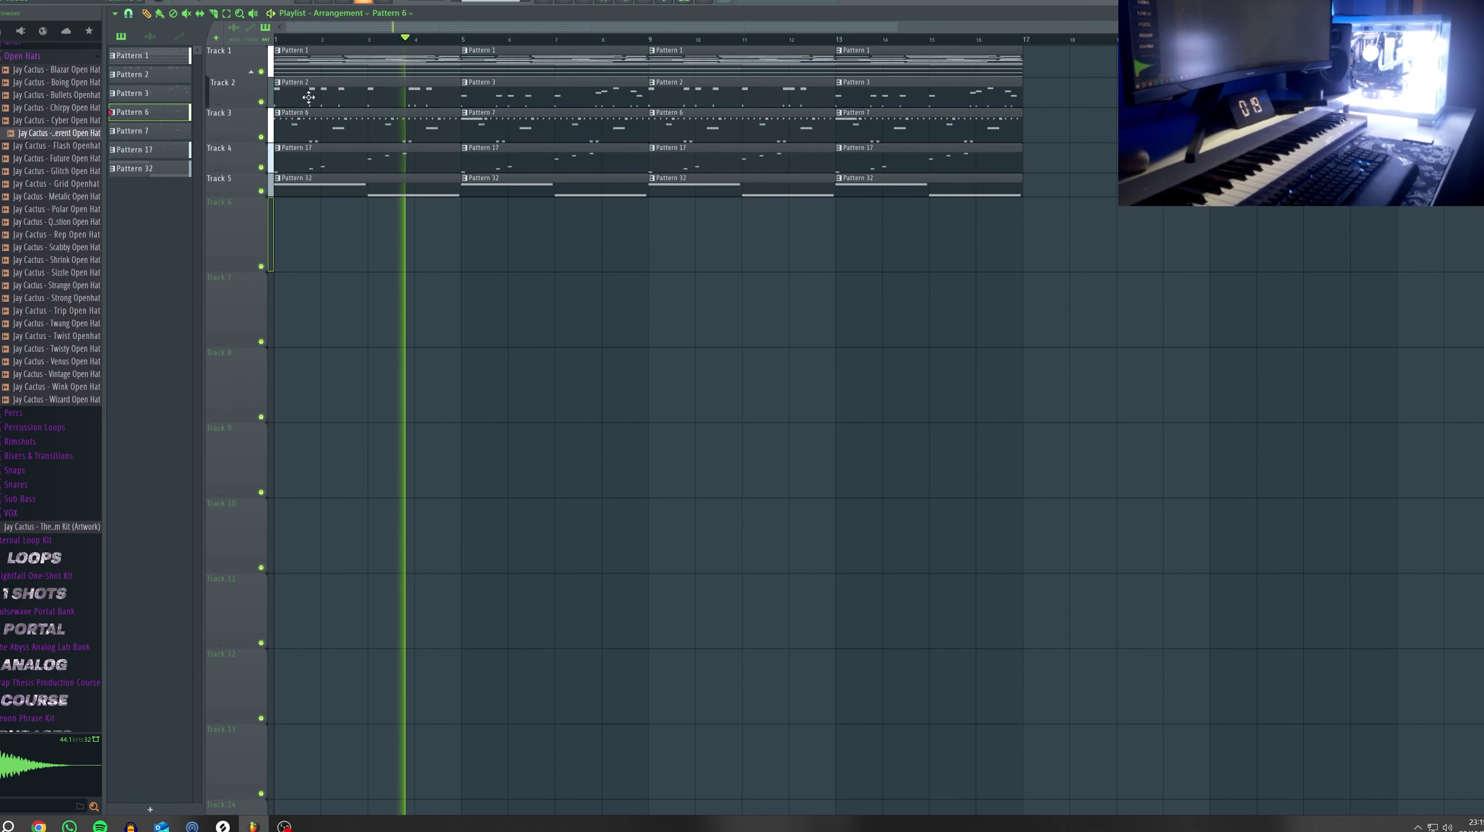
click(591, 2)
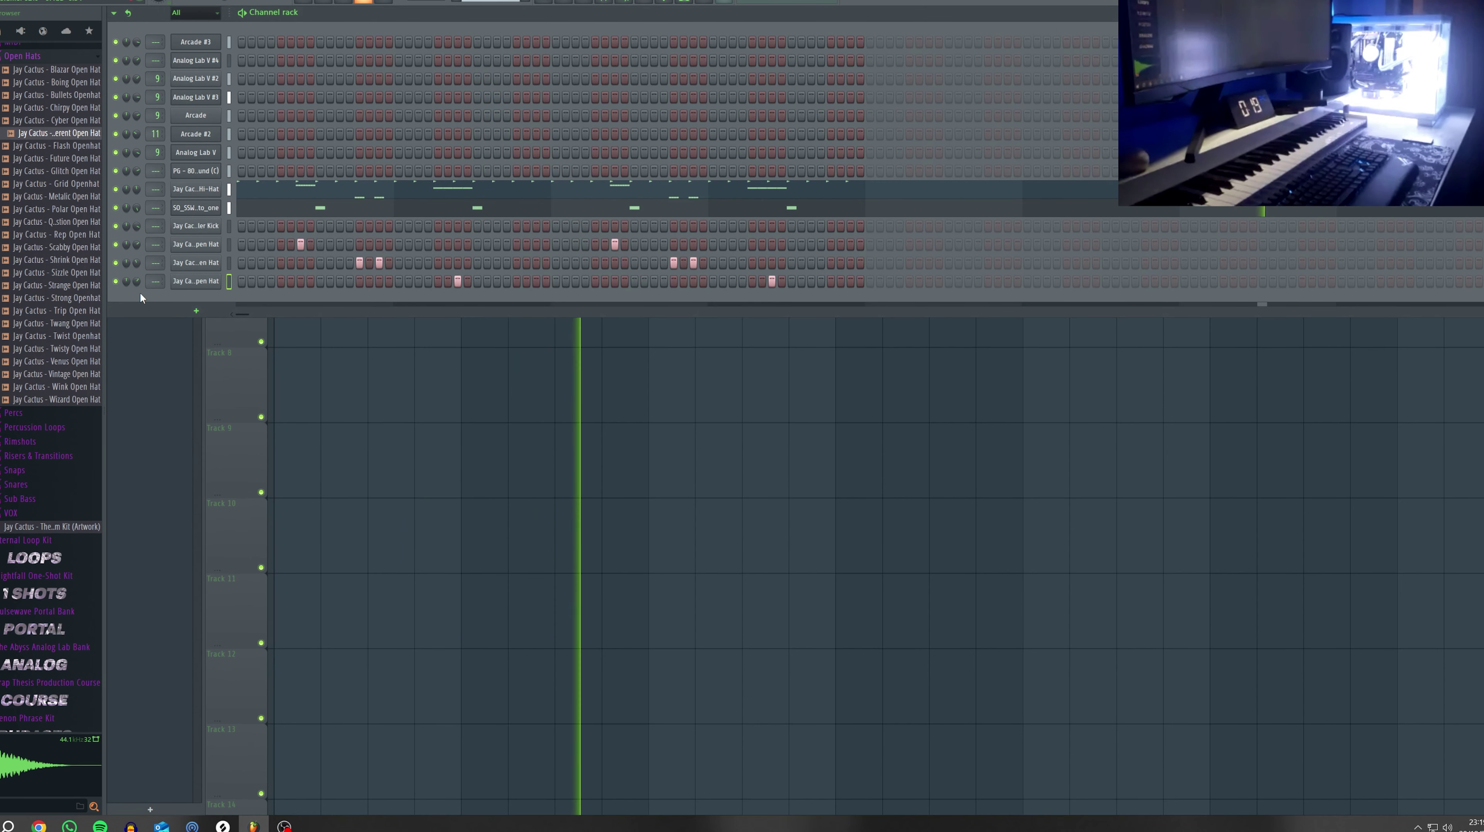
click(543, 3)
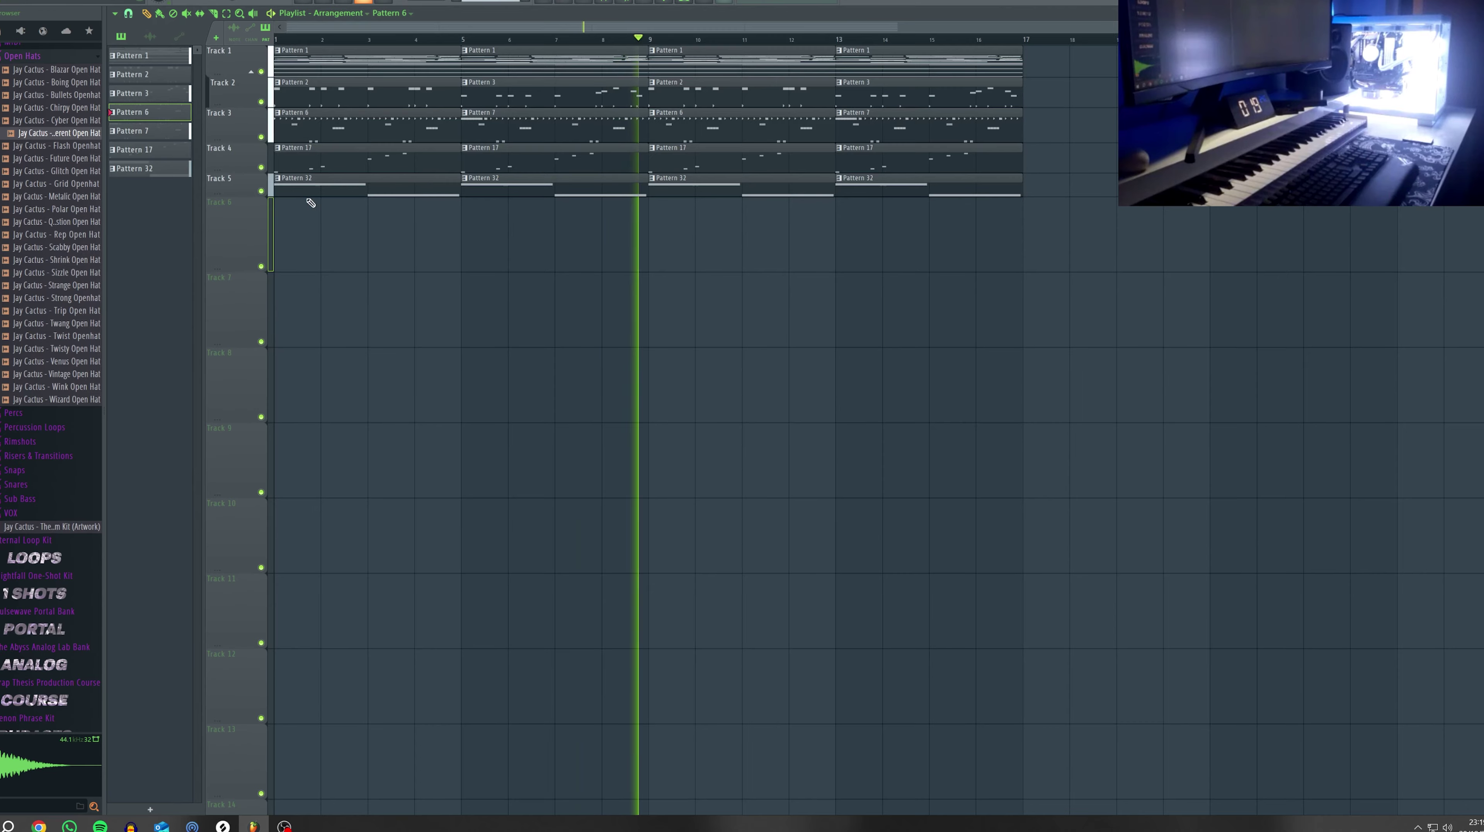
double_click(351, 184)
key(F6)
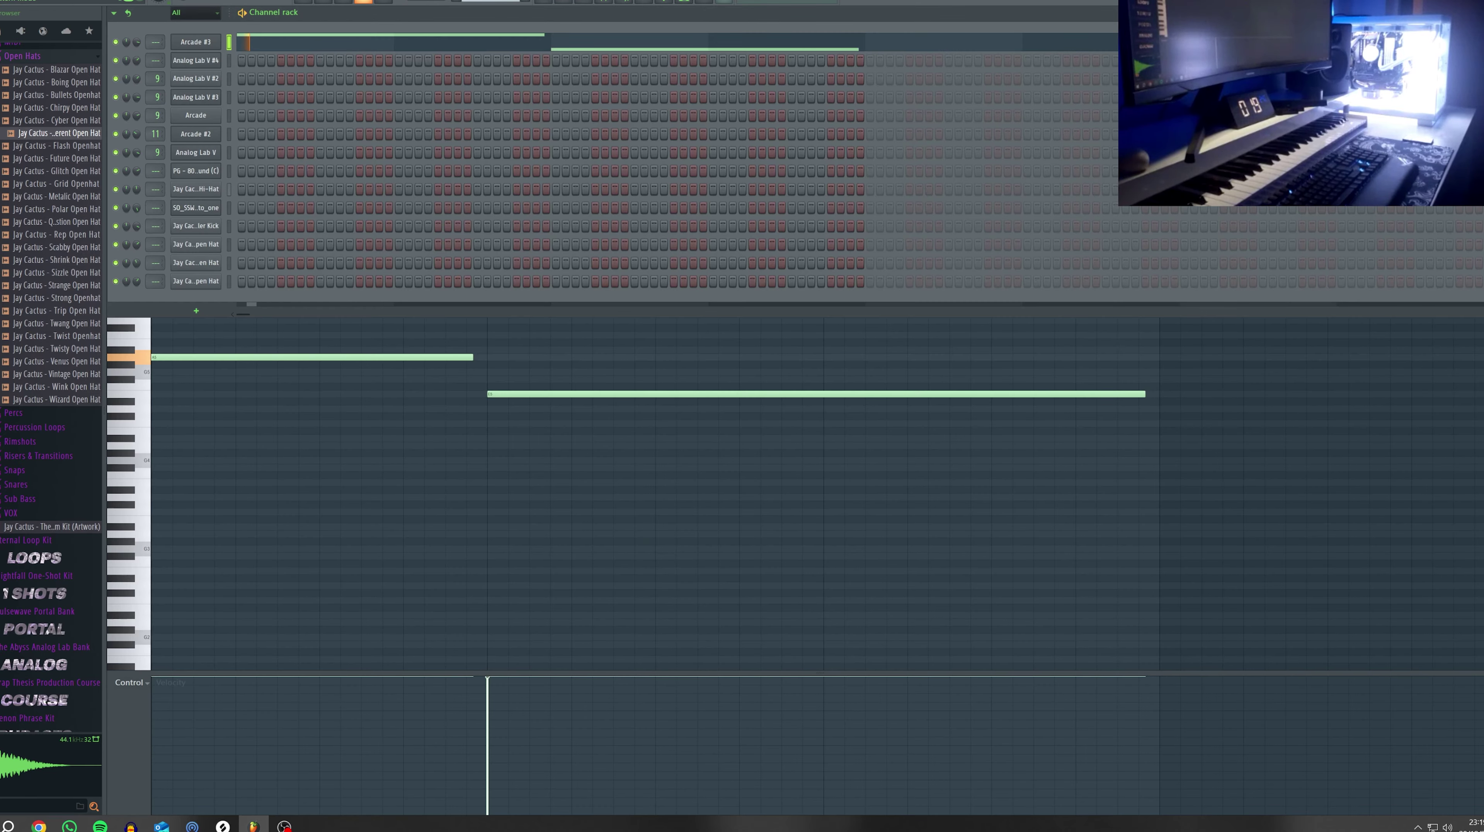